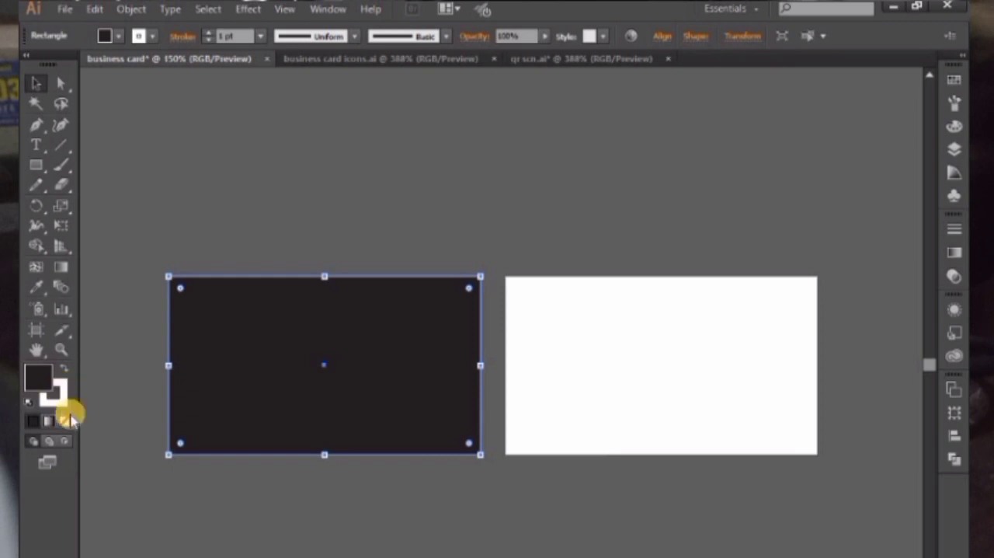
Remove the stroke from the dark rectangle covering the left artboard and fill it with near-black #070606
{"action": "left_click", "coordinate": [61, 400]}
{"action": "left_click", "coordinate": [66, 421]}
{"action": "left_click", "coordinate": [36, 376]}
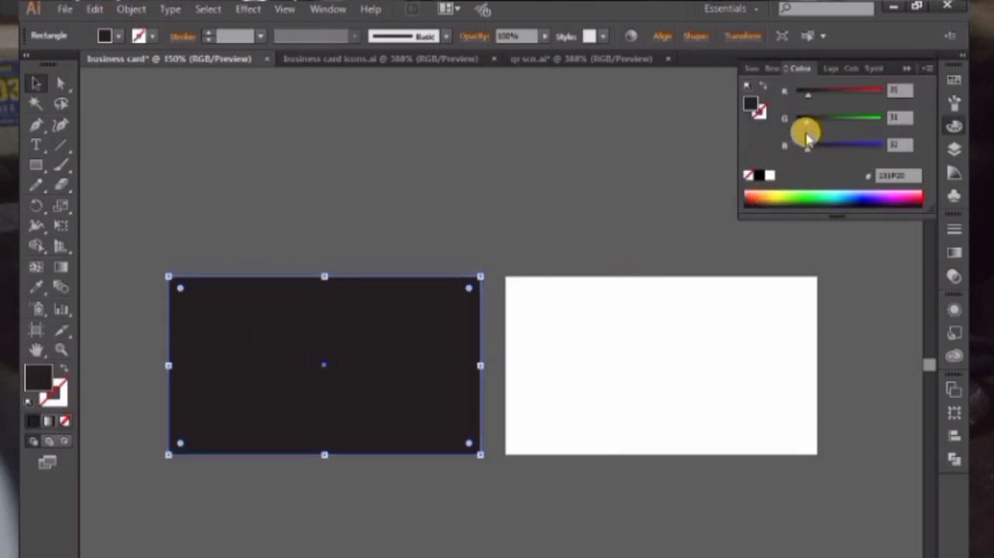
{"action": "left_click", "coordinate": [759, 175]}
{"action": "double_click", "coordinate": [36, 380]}
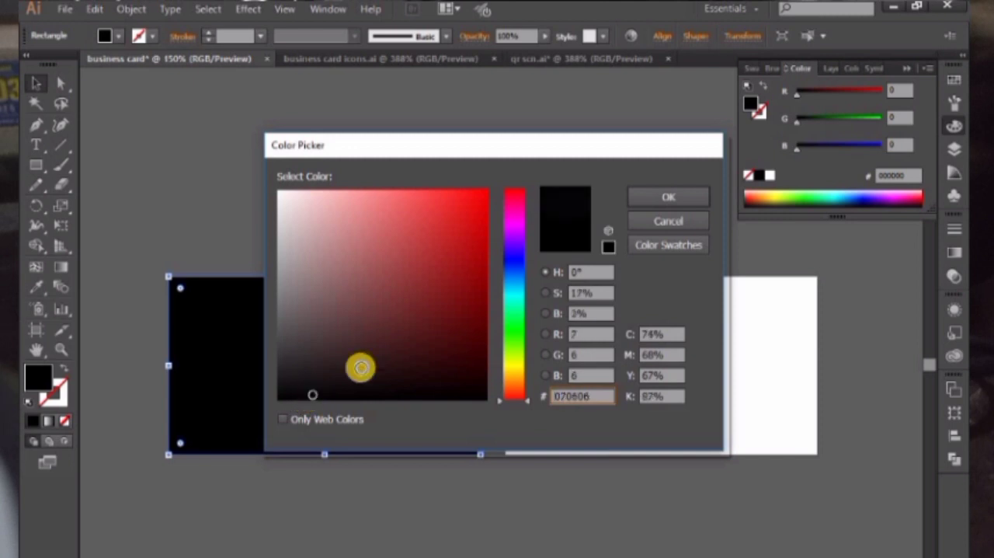
{"action": "left_click", "coordinate": [637, 202]}
{"action": "left_click", "coordinate": [521, 151]}
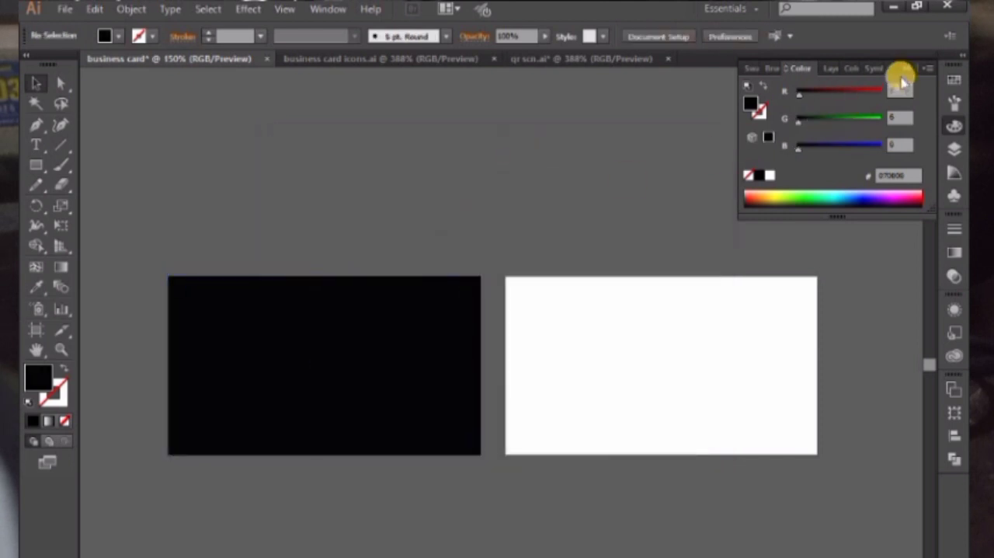
{"action": "left_click", "coordinate": [907, 70]}
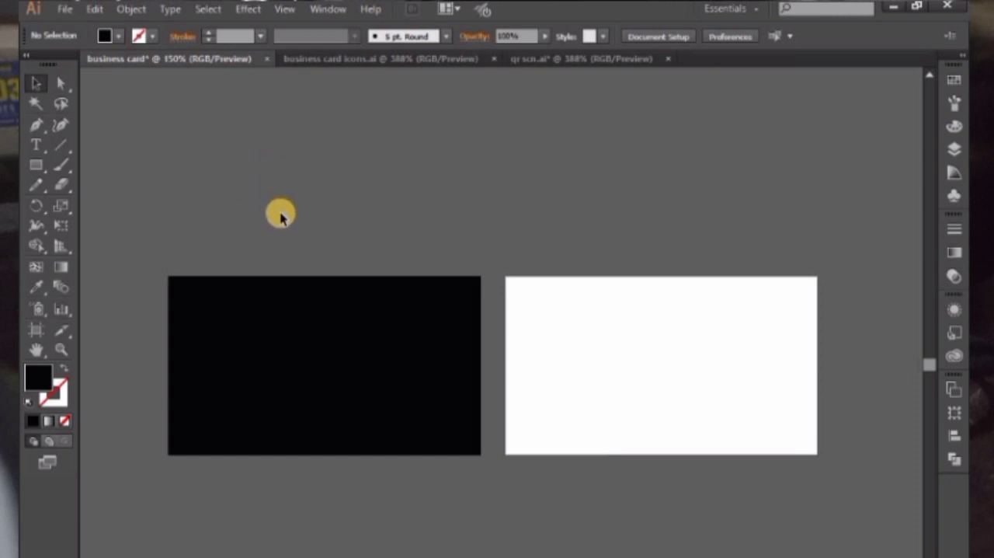
Lock the black rectangle and draw a Pen tool triangle along its full 2 in left edge, about 1.2 in wide at the base
{"action": "left_click", "coordinate": [276, 312]}
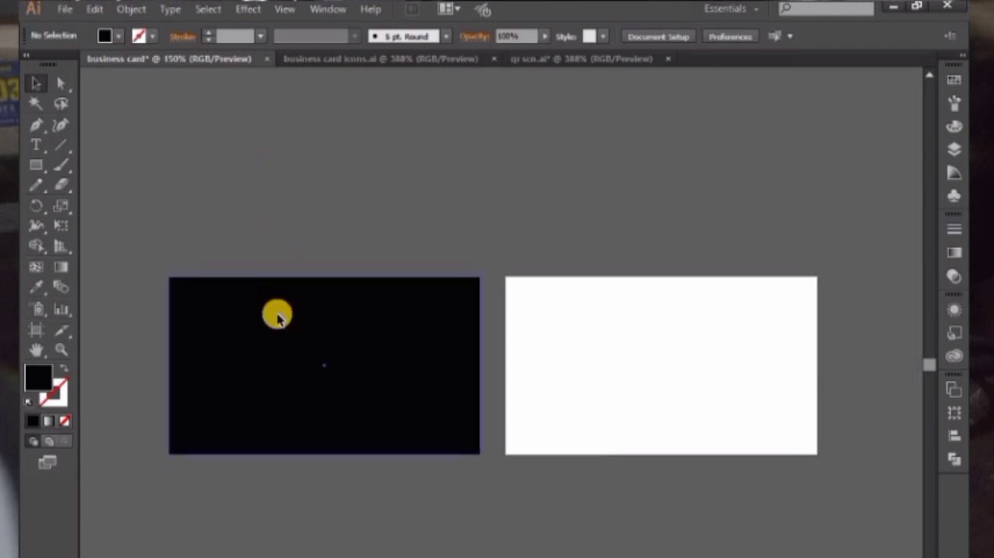
{"action": "key", "text": "ctrl+2"}
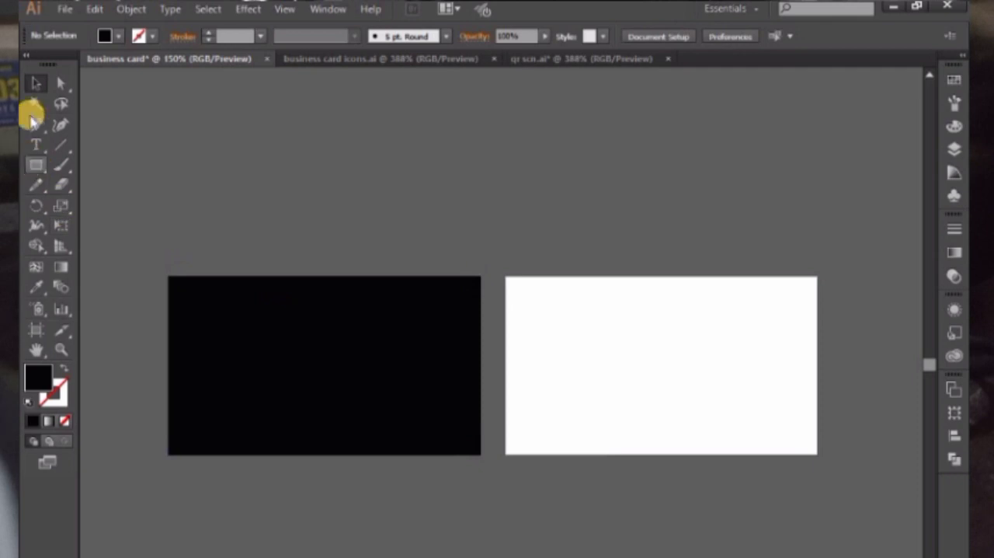
{"action": "left_click", "coordinate": [34, 123]}
{"action": "key", "text": "ctrl+plus"}
{"action": "left_click_drag", "start_coordinate": [247, 203], "coordinate": [372, 184]}
{"action": "left_click", "coordinate": [181, 229]}
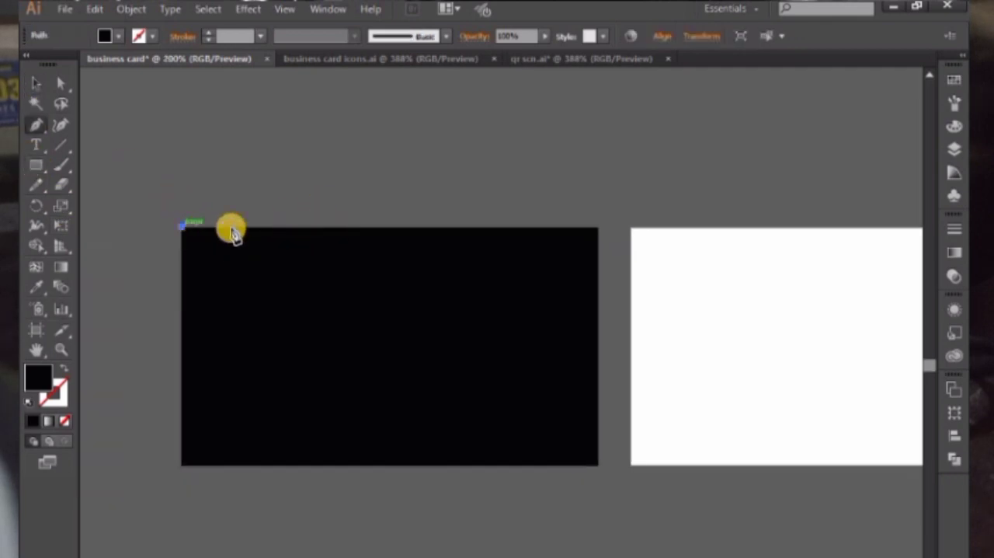
{"action": "left_click", "coordinate": [182, 464]}
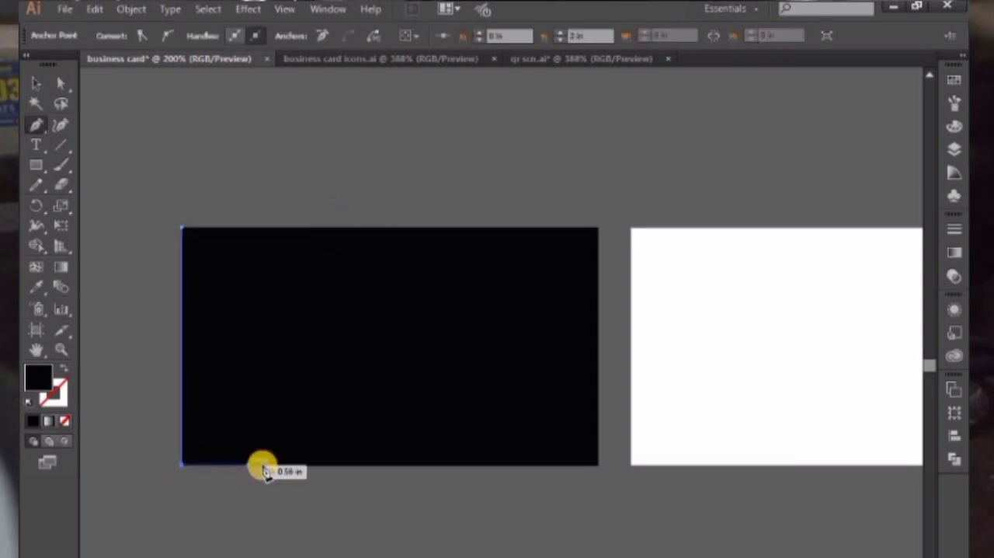
{"action": "left_click", "coordinate": [325, 465]}
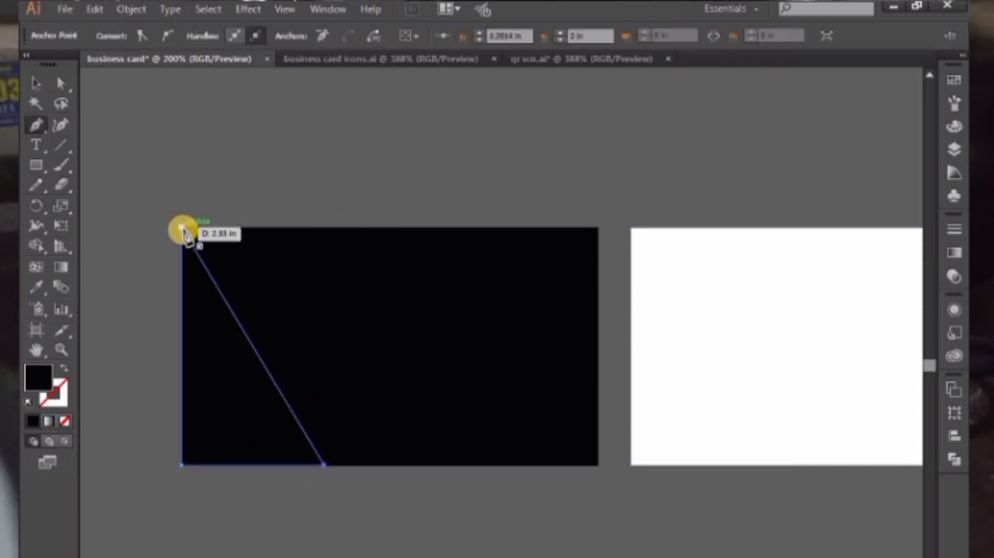
{"action": "left_click", "coordinate": [193, 243]}
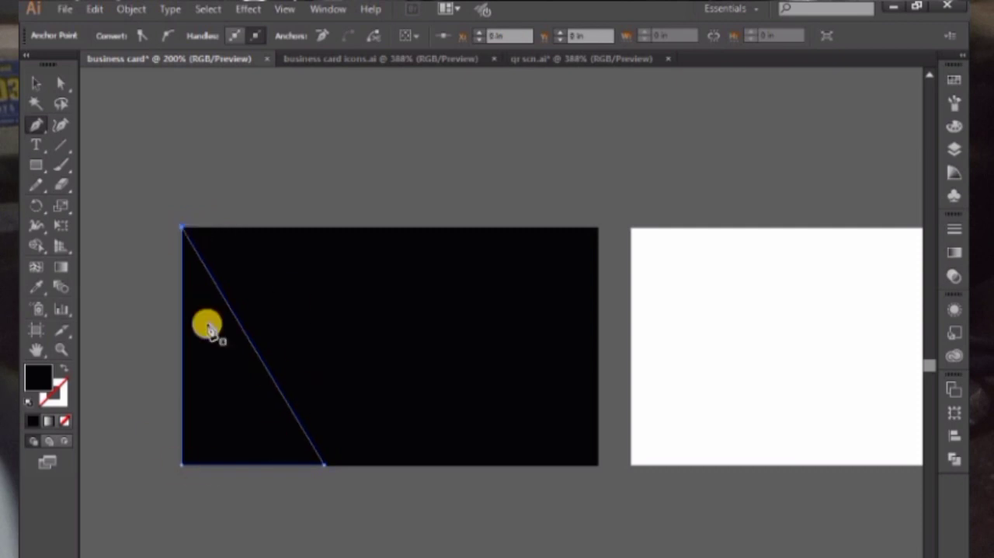
Draw a second triangle in the card's upper-left corner, about 1 in along the top edge with a diagonal of about 1.7 in
{"action": "left_click", "coordinate": [300, 228]}
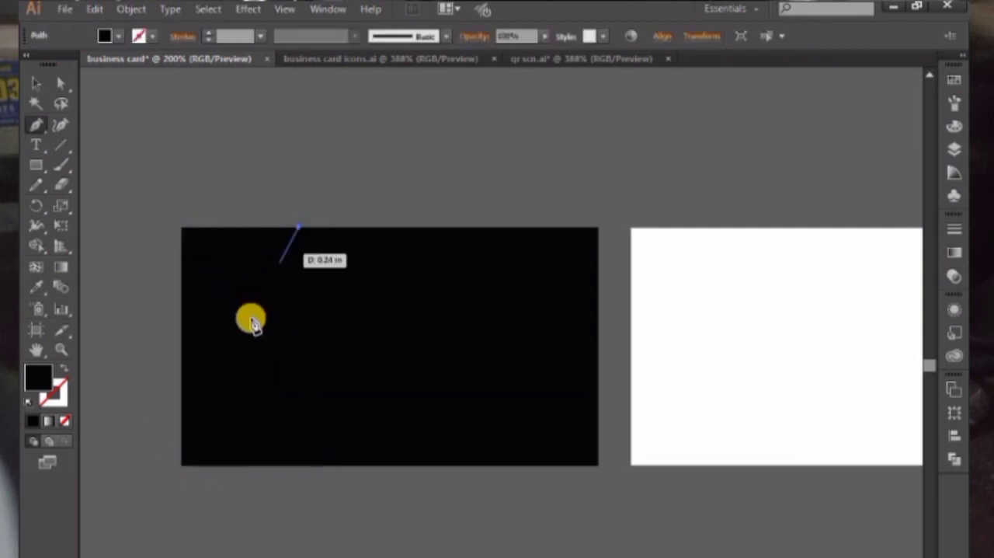
{"action": "left_click", "coordinate": [182, 394]}
{"action": "left_click", "coordinate": [181, 227]}
{"action": "left_click", "coordinate": [301, 228]}
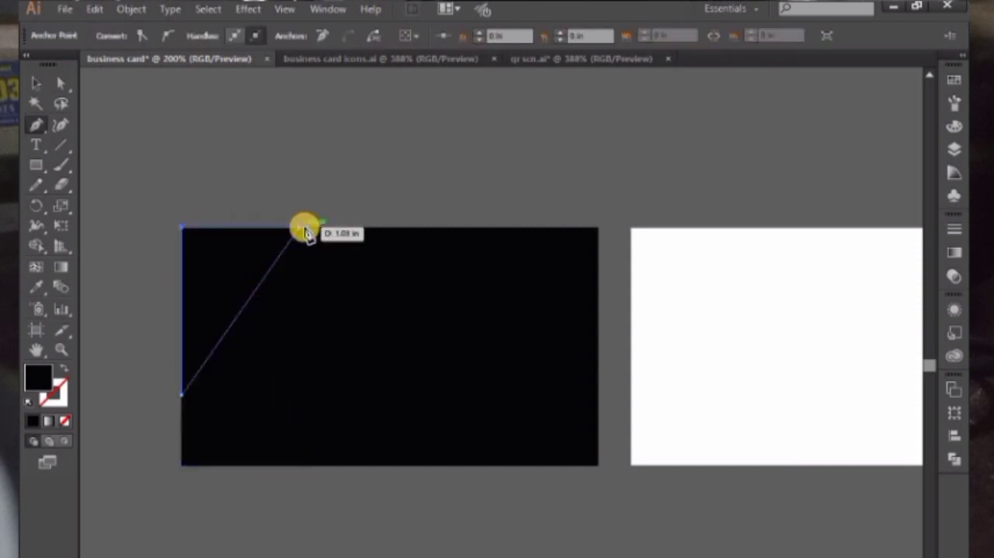
{"action": "left_click", "coordinate": [36, 83]}
{"action": "left_click", "coordinate": [240, 107]}
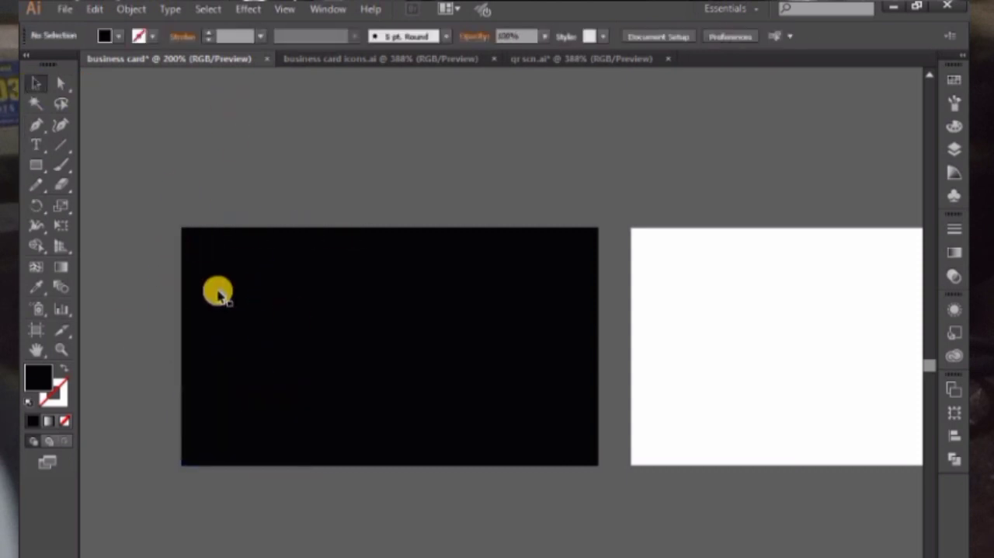
Fill both triangles with yellow #F8FF2E
{"action": "left_click", "coordinate": [290, 420]}
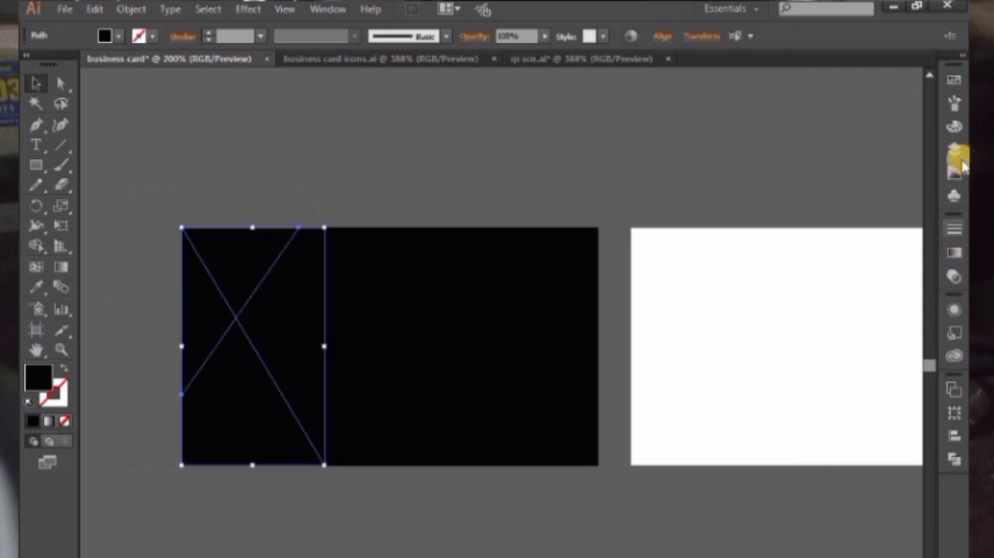
{"action": "left_click", "coordinate": [955, 127]}
{"action": "left_click", "coordinate": [795, 198]}
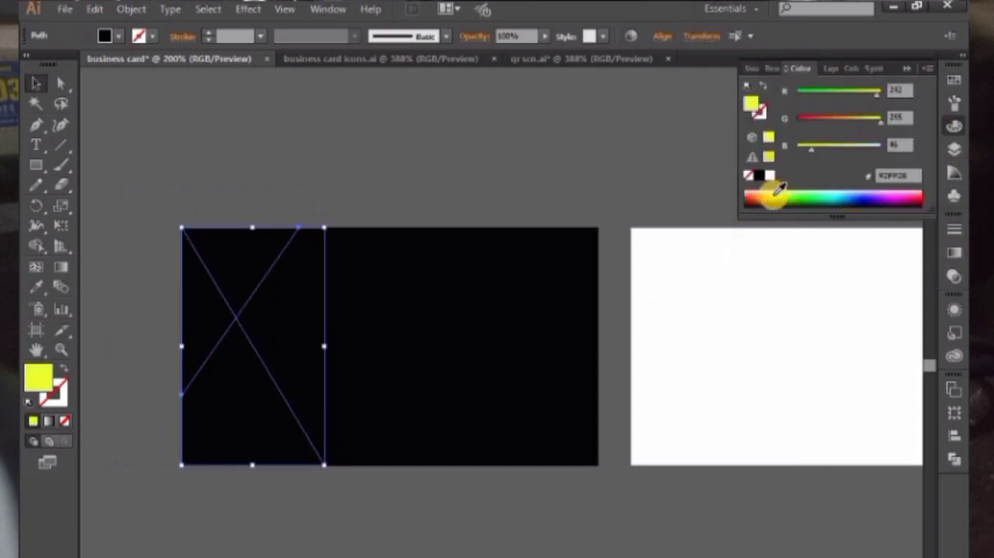
{"action": "left_click", "coordinate": [295, 126]}
Bring the large yellow triangle in front of the small upper one
{"action": "left_click", "coordinate": [242, 351]}
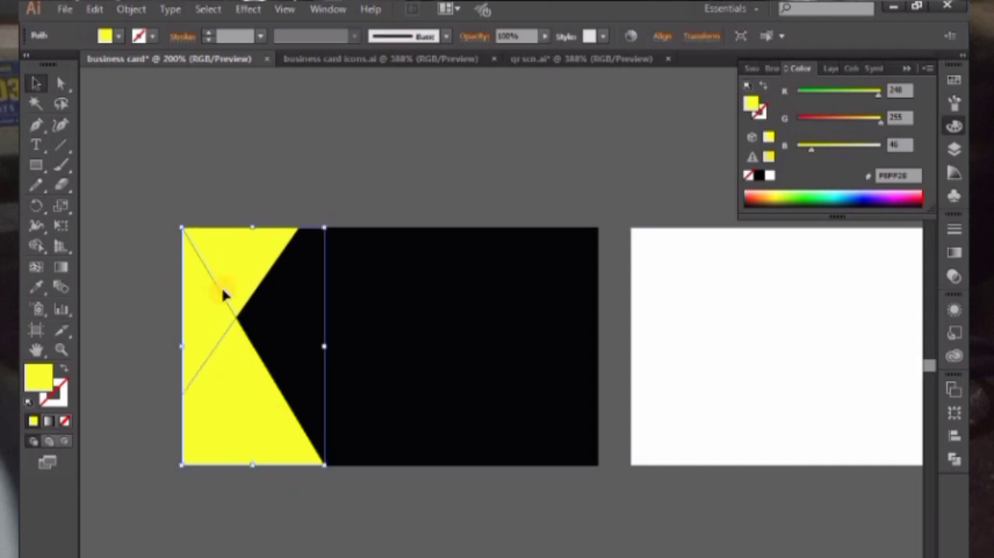
{"action": "right_click", "coordinate": [223, 342]}
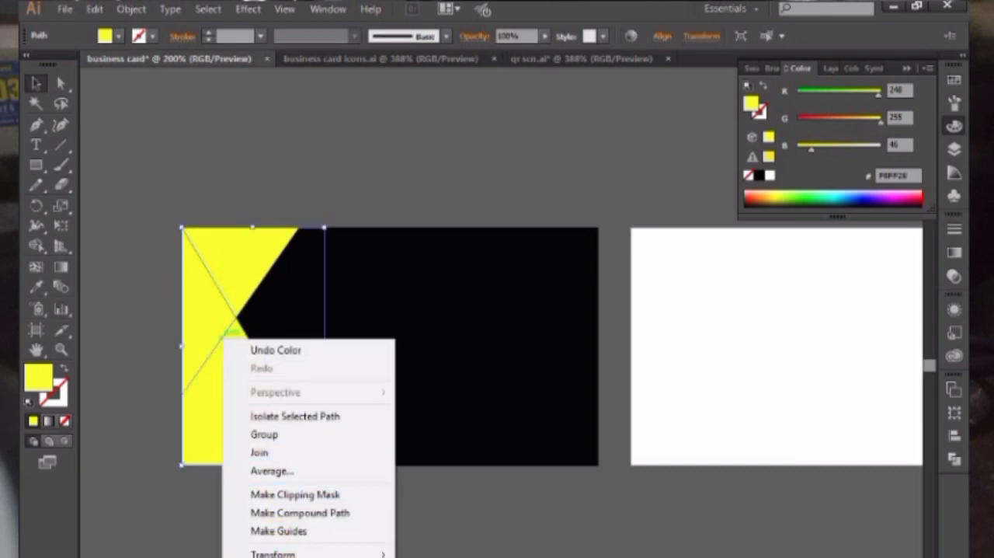
{"action": "left_click", "coordinate": [159, 400]}
{"action": "left_click", "coordinate": [204, 406]}
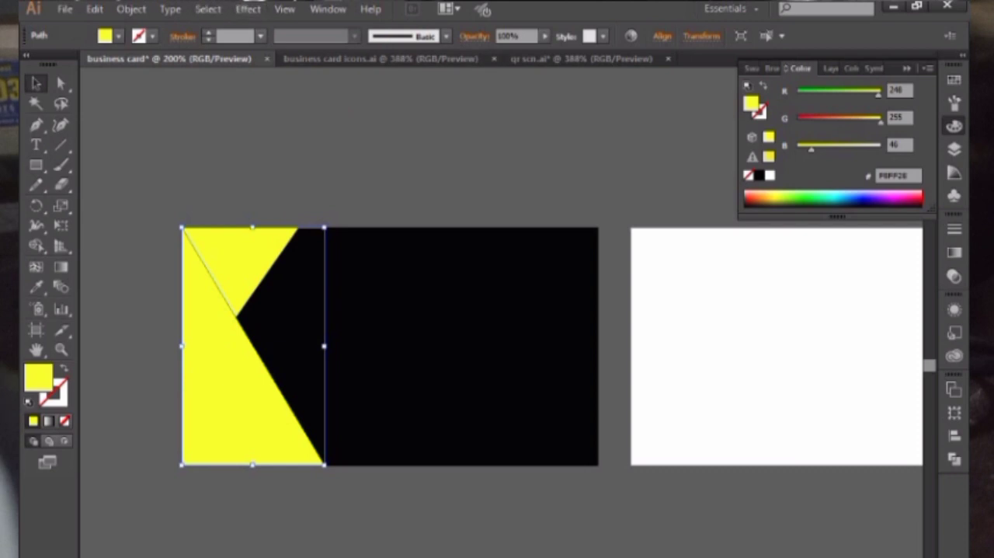
Start a Drop Shadow effect on the large triangle in Multiply mode with preview on and opacity at 30%
{"action": "left_click", "coordinate": [247, 9]}
{"action": "mouse_move", "coordinate": [327, 195]}
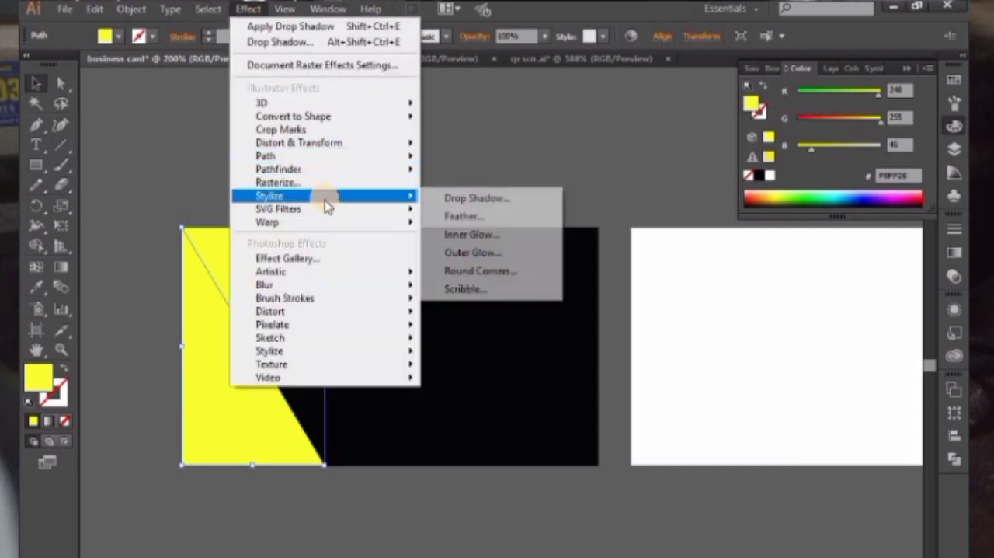
{"action": "left_click", "coordinate": [466, 199]}
{"action": "left_click", "coordinate": [507, 297]}
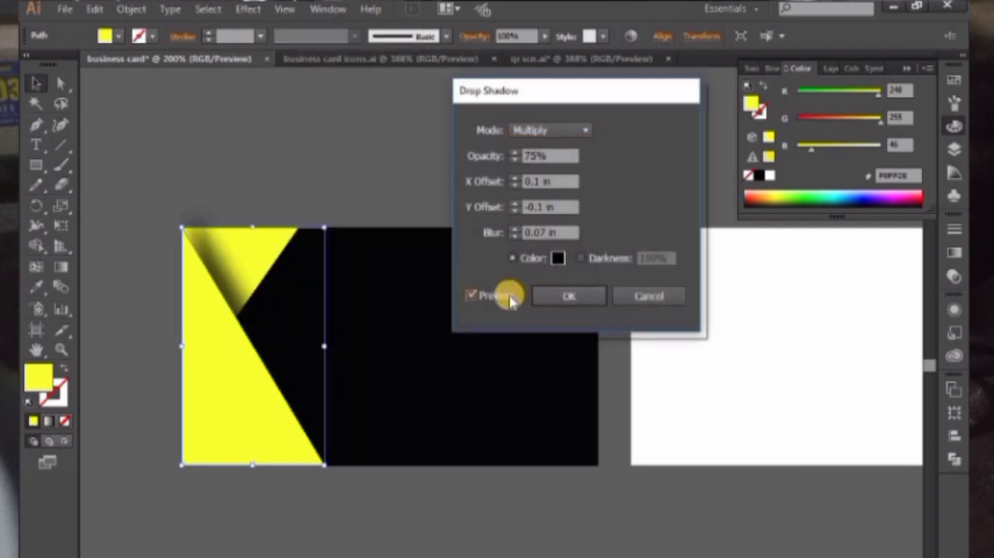
{"action": "left_click", "coordinate": [545, 160]}
{"action": "type", "text": "30"}
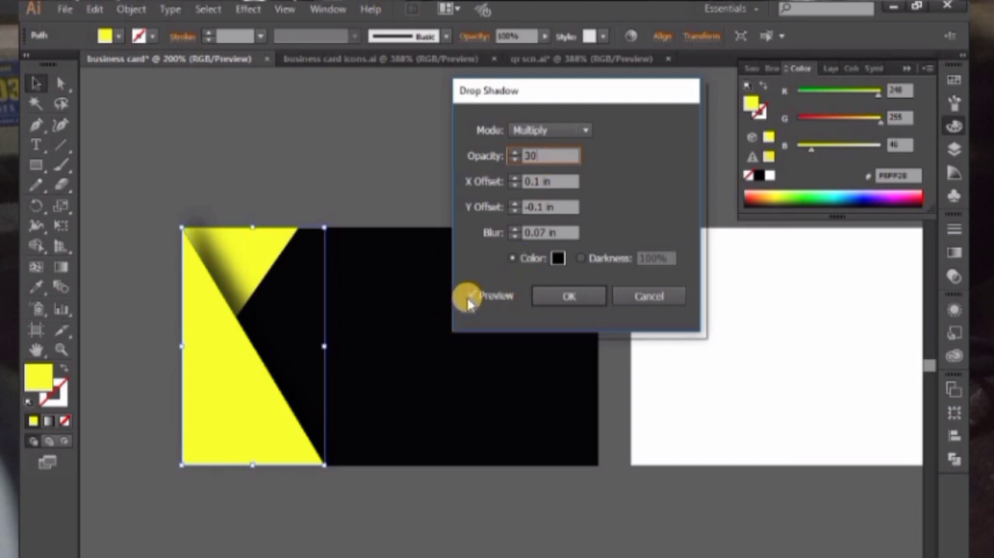
{"action": "left_click", "coordinate": [470, 297]}
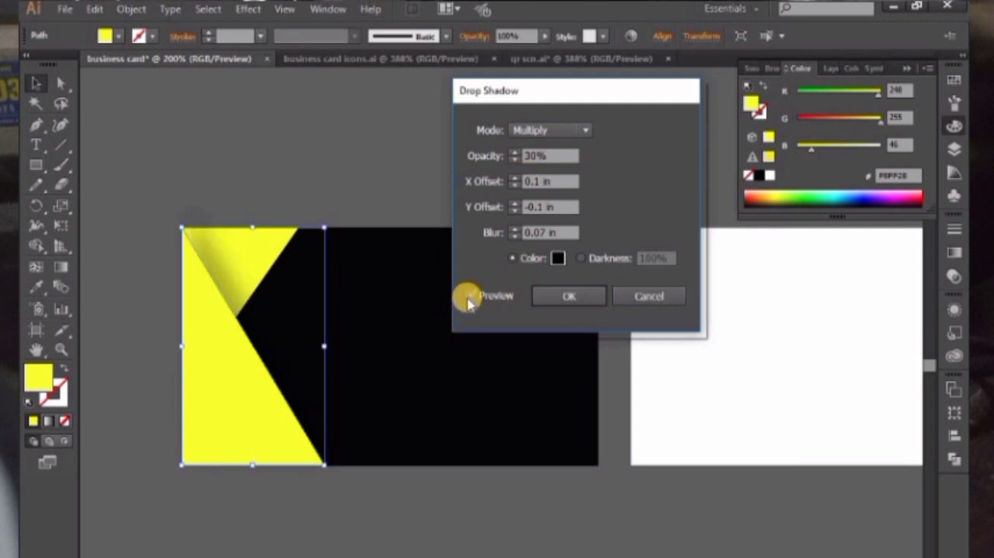
Set the shadow's X offset to 0.1 in, Y offset to 0 in and opacity to 40%, and apply the effect
{"action": "left_click", "coordinate": [513, 186]}
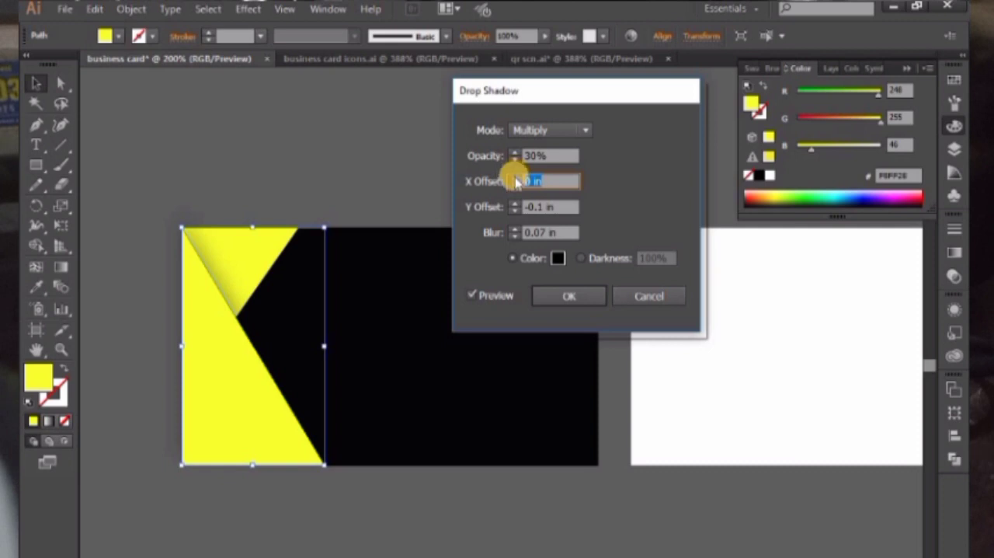
{"action": "left_click", "coordinate": [515, 184]}
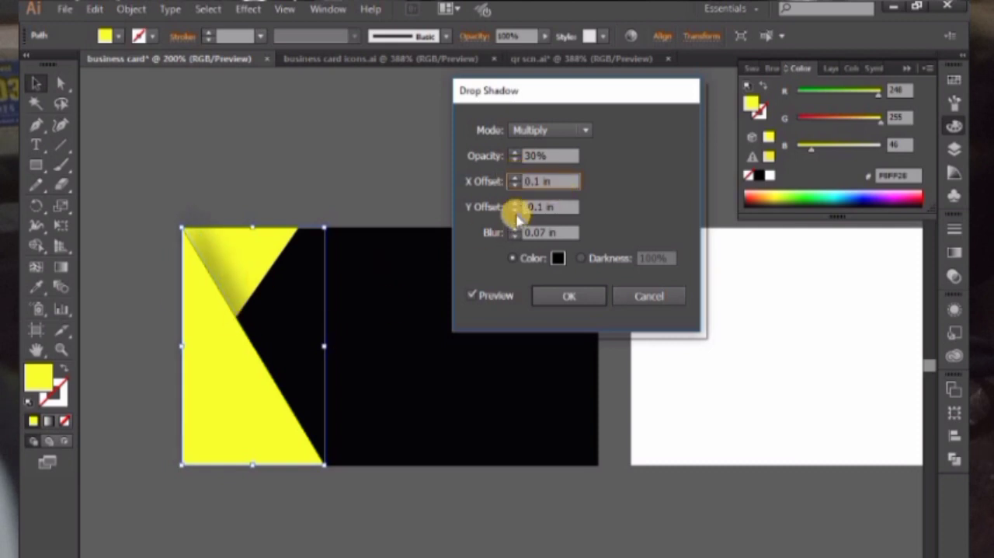
{"action": "left_click", "coordinate": [515, 213]}
{"action": "left_click", "coordinate": [515, 203]}
{"action": "left_click", "coordinate": [515, 204]}
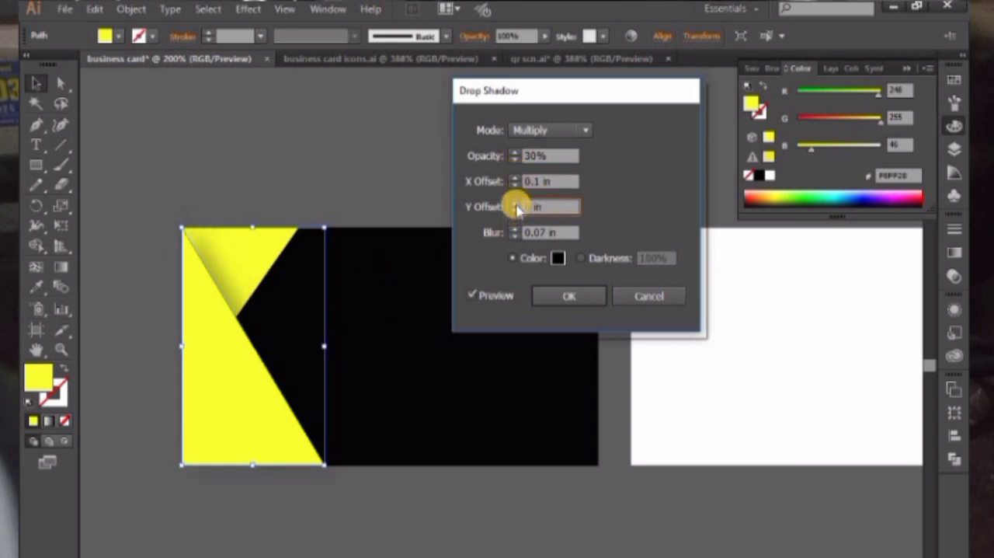
{"action": "left_click", "coordinate": [515, 204]}
{"action": "left_click", "coordinate": [515, 211]}
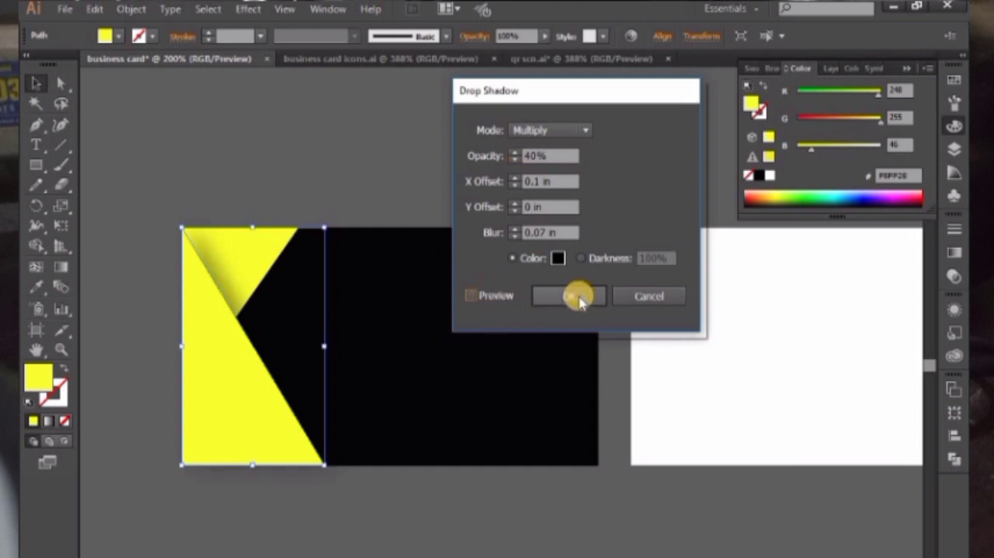
{"action": "left_click", "coordinate": [571, 295]}
Examine the drop shadow up close where the large triangle overlaps the small one
{"action": "left_click", "coordinate": [410, 174]}
{"action": "left_click_drag", "start_coordinate": [410, 173], "coordinate": [429, 156]}
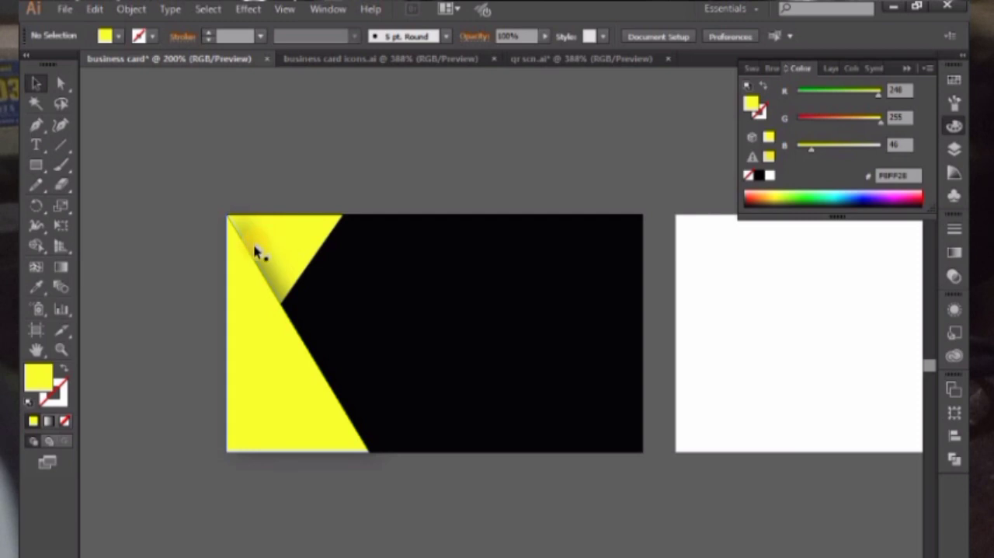
{"action": "key", "text": "z"}
{"action": "left_click_drag", "start_coordinate": [194, 182], "coordinate": [386, 350]}
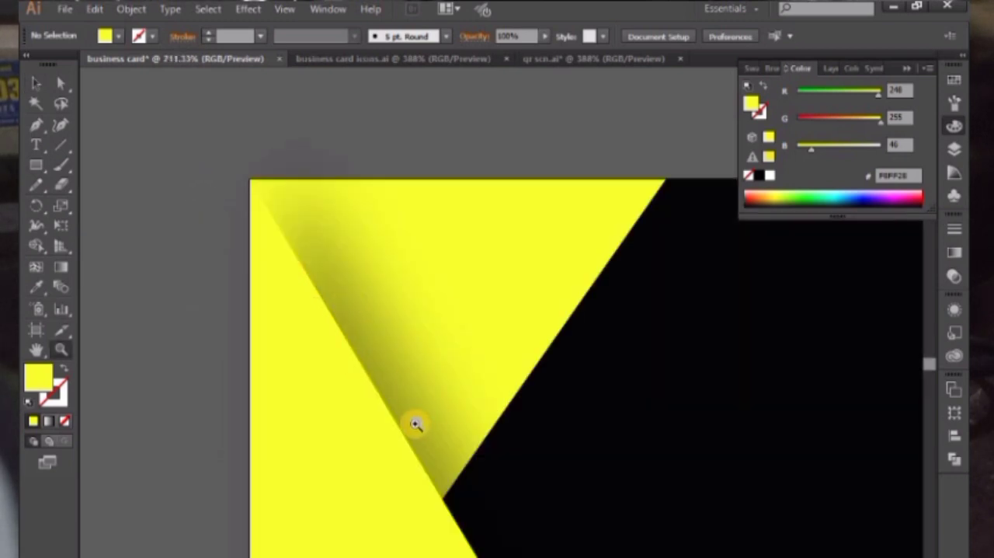
{"action": "left_click", "coordinate": [35, 83]}
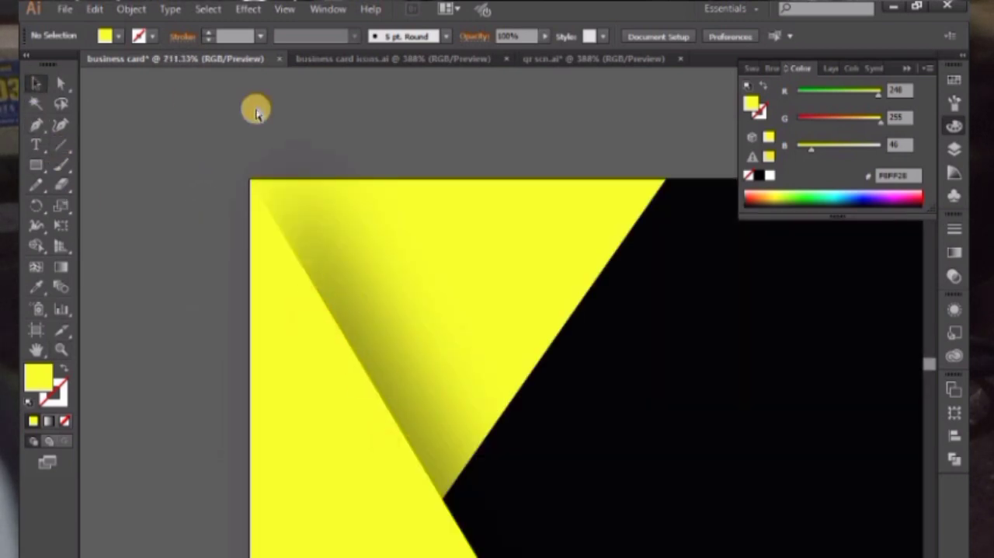
{"action": "key", "text": "ctrl+minus"}
{"action": "key", "text": "ctrl+minus"}
{"action": "key", "text": "ctrl+minus"}
{"action": "key", "text": "ctrl+minus"}
{"action": "left_click_drag", "start_coordinate": [459, 247], "coordinate": [320, 145]}
Recolor the large triangle red #F8242E by setting its green value to 36
{"action": "left_click", "coordinate": [337, 330]}
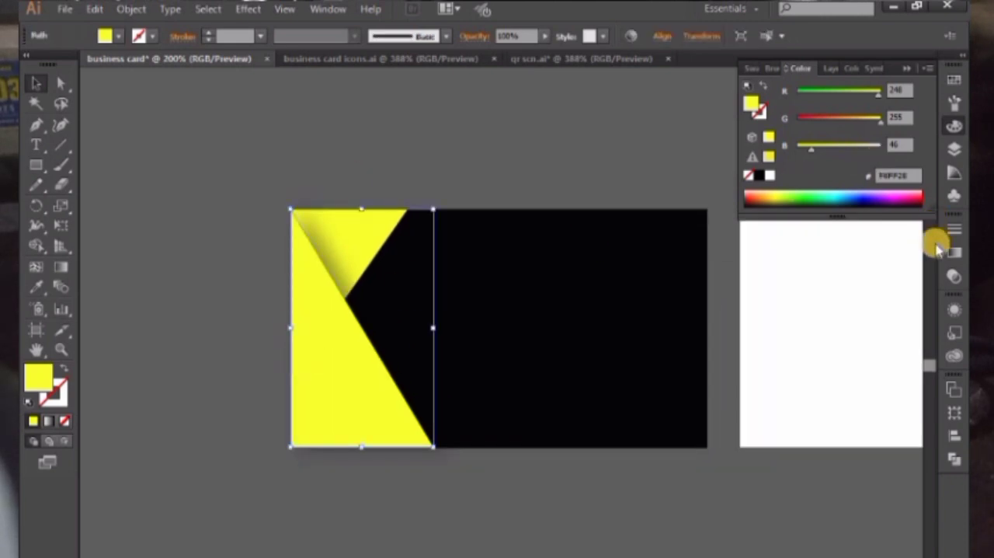
{"action": "left_click", "coordinate": [808, 118]}
{"action": "left_click", "coordinate": [398, 154]}
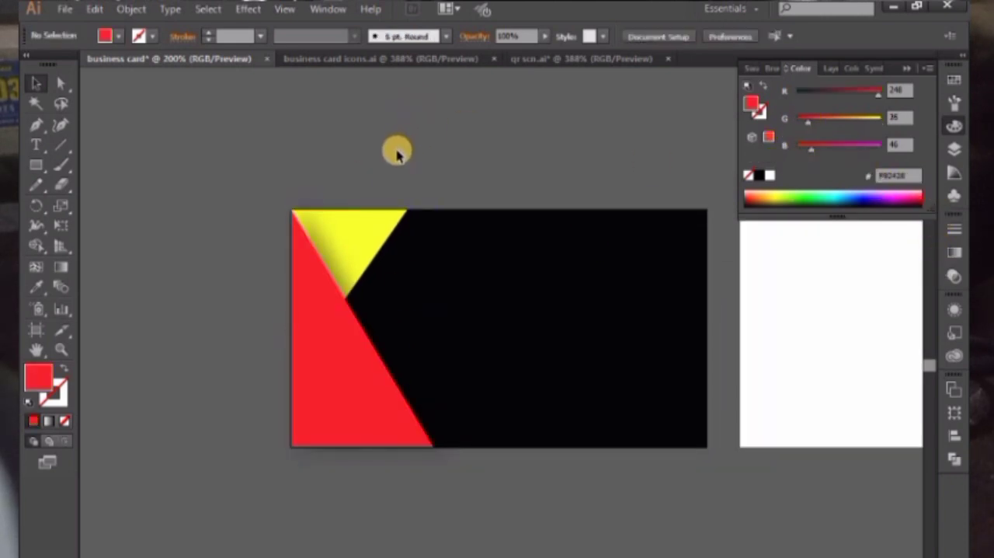
Match the small upper triangle to the large triangle's red fill with the Eyedropper
{"action": "left_click", "coordinate": [371, 211]}
{"action": "key", "text": "i"}
{"action": "left_click", "coordinate": [333, 388]}
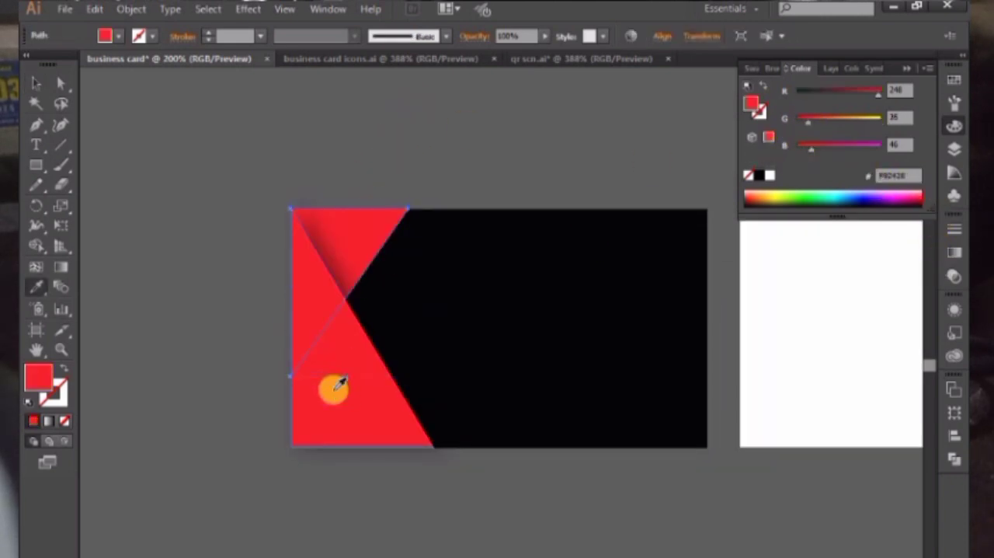
{"action": "left_click", "coordinate": [39, 83]}
{"action": "left_click", "coordinate": [149, 95]}
Draw a small horizontal red rectangle across the large triangle's slanted edge near the bottom of the black card
{"action": "left_click_drag", "start_coordinate": [280, 144], "coordinate": [262, 140]}
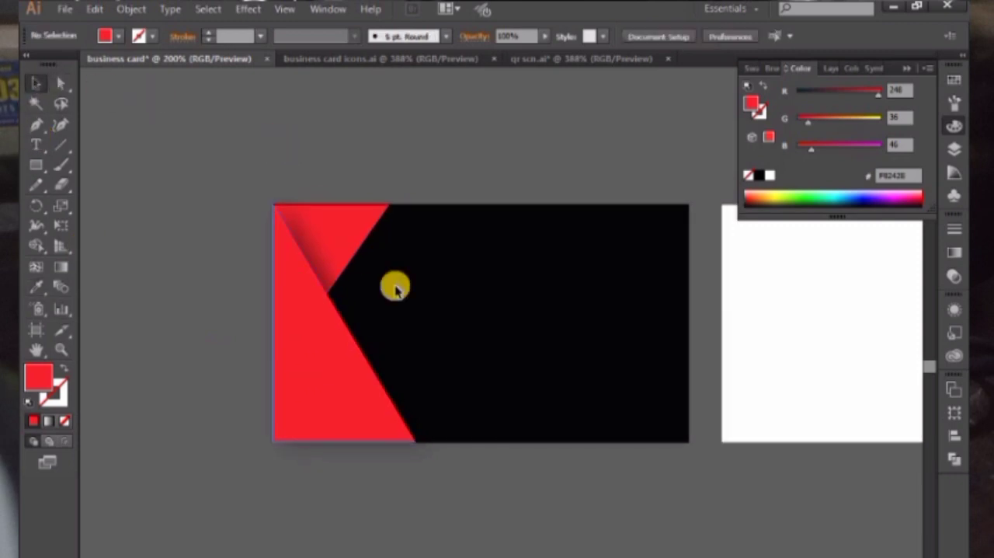
{"action": "left_click_drag", "start_coordinate": [317, 250], "coordinate": [293, 240]}
{"action": "left_click", "coordinate": [36, 165]}
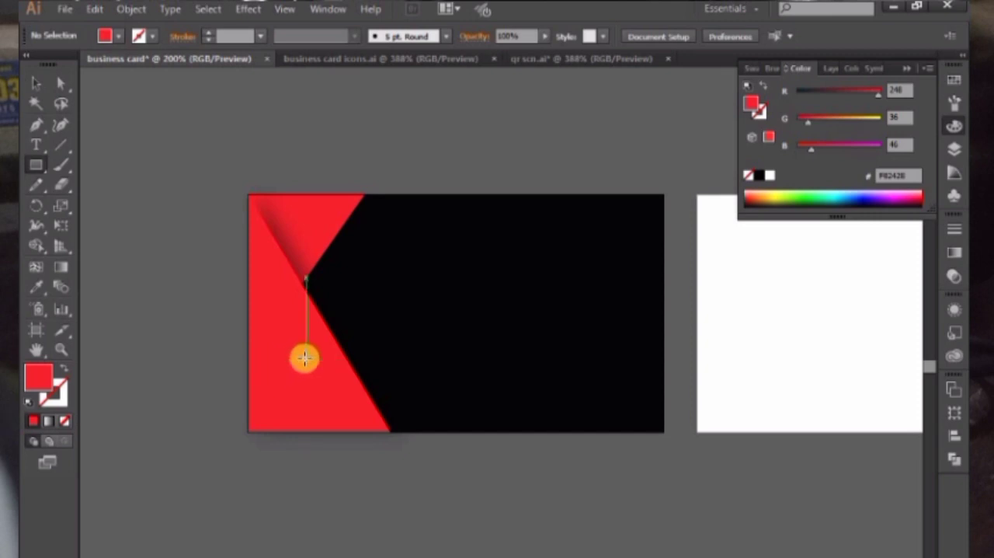
{"action": "left_click_drag", "start_coordinate": [308, 358], "coordinate": [462, 404]}
{"action": "left_click", "coordinate": [32, 86]}
{"action": "left_click", "coordinate": [198, 106]}
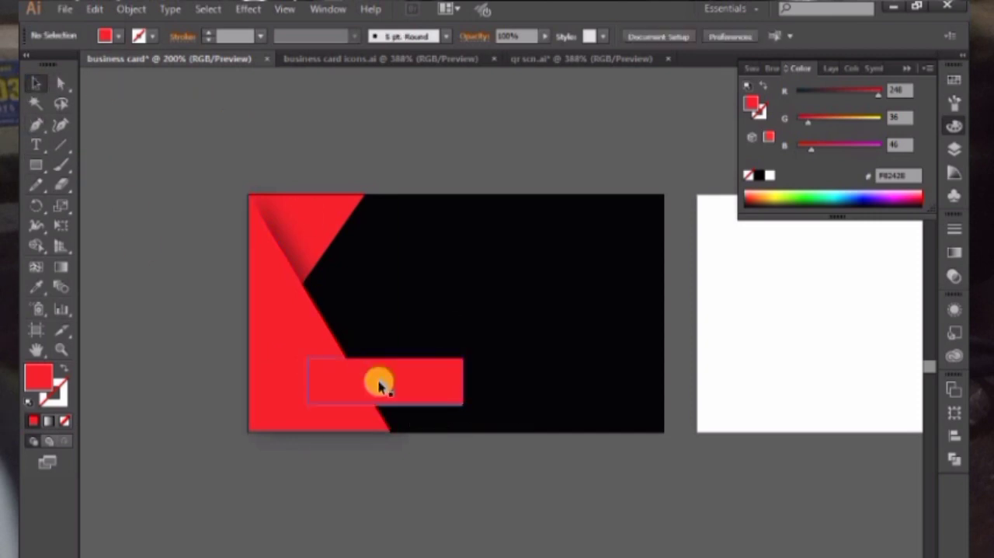
Apply a Multiply drop shadow with 40% opacity, 0.1 in X offset and 0.07 in blur to the horizontal rectangle, and shift it slightly left
{"action": "left_click", "coordinate": [378, 381]}
{"action": "left_click", "coordinate": [249, 9]}
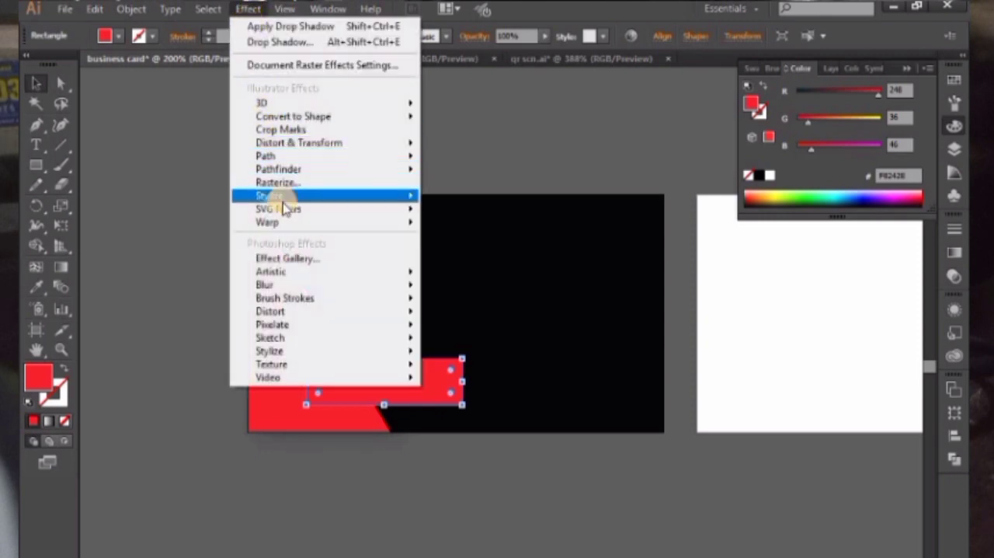
{"action": "mouse_move", "coordinate": [404, 196]}
{"action": "left_click", "coordinate": [470, 199]}
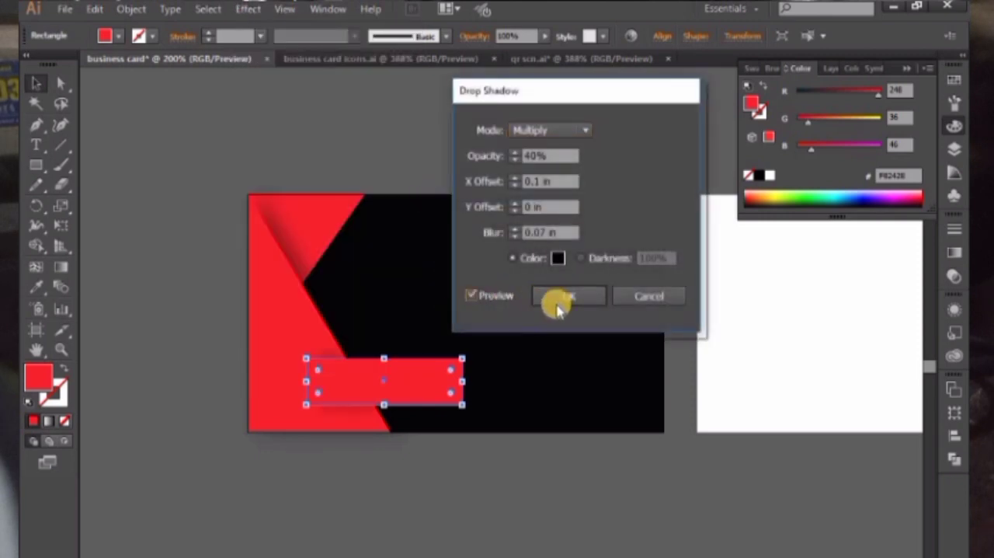
{"action": "left_click", "coordinate": [566, 299]}
{"action": "left_click", "coordinate": [468, 140]}
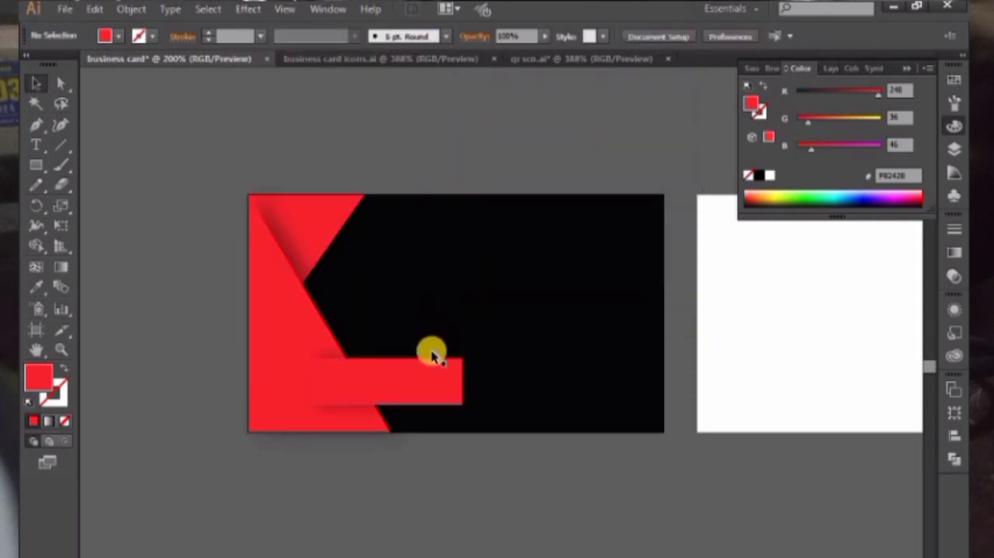
{"action": "left_click_drag", "start_coordinate": [431, 366], "coordinate": [417, 365]}
{"action": "left_click", "coordinate": [195, 222]}
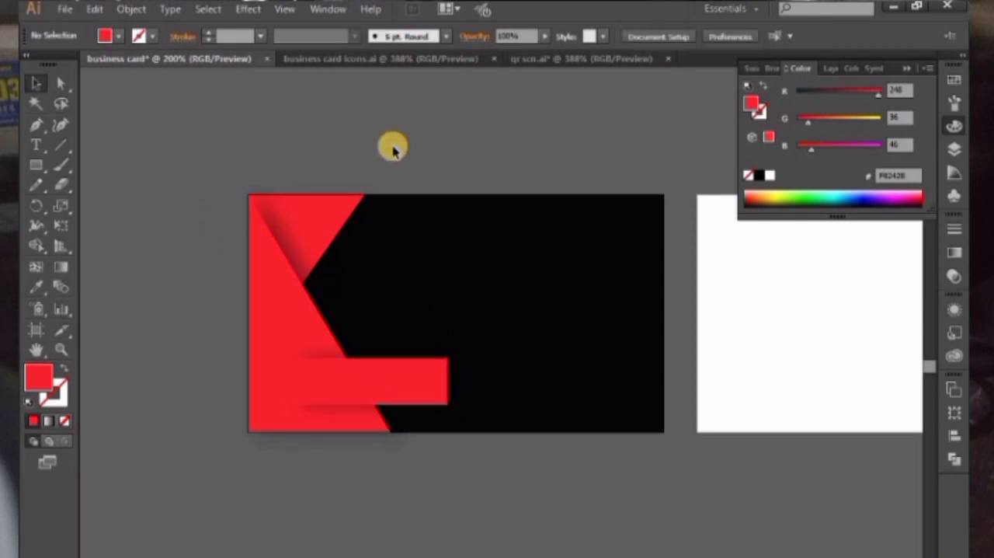
Slant the red rectangle's right end by moving its lower-right corner point horizontally to the right
{"action": "left_click", "coordinate": [61, 83]}
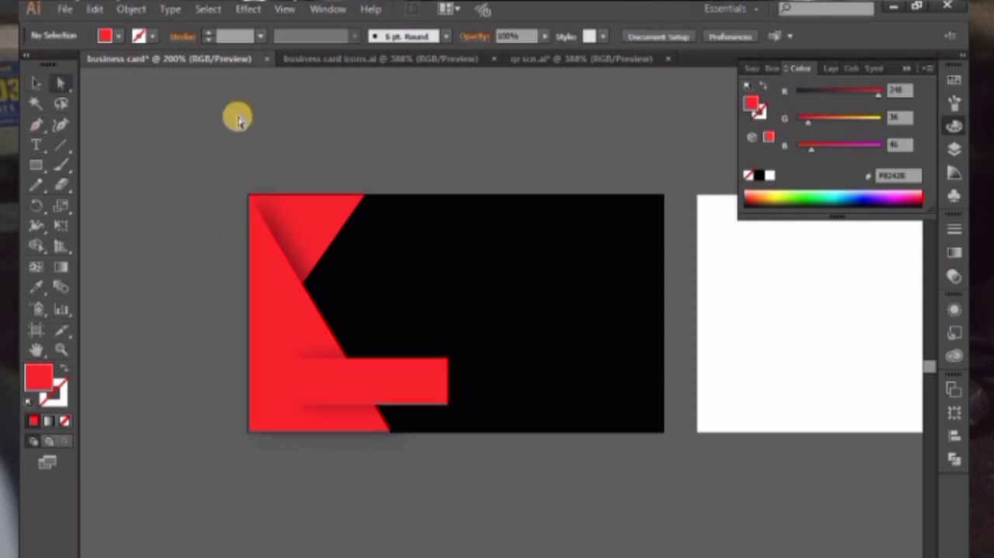
{"action": "key", "text": "ctrl+plus"}
{"action": "left_click_drag", "start_coordinate": [451, 442], "coordinate": [500, 393]}
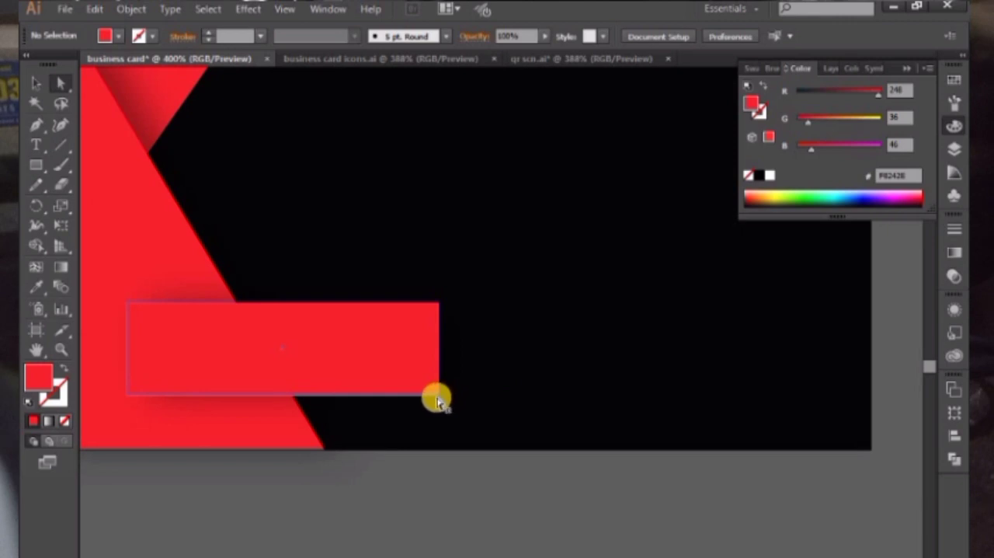
{"action": "left_click_drag", "start_coordinate": [438, 396], "coordinate": [445, 393]}
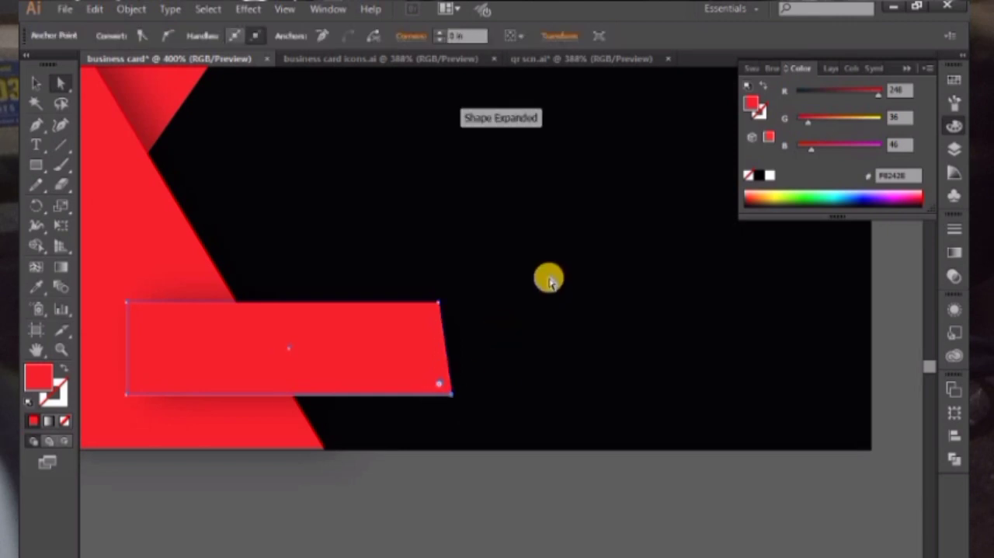
{"action": "key", "text": "Right"}
{"action": "key", "text": "Right"}
{"action": "key", "text": "Right"}
{"action": "key", "text": "Right"}
{"action": "key", "text": "Right"}
{"action": "key", "text": "Right"}
{"action": "key", "text": "Right"}
{"action": "key", "text": "Right"}
{"action": "key", "text": "Right"}
{"action": "key", "text": "Right"}
{"action": "key", "text": "Right"}
{"action": "key", "text": "Right"}
{"action": "key", "text": "Right"}
{"action": "key", "text": "Right"}
{"action": "key", "text": "Right"}
{"action": "key", "text": "Right"}
{"action": "key", "text": "Right"}
{"action": "key", "text": "Right"}
{"action": "key", "text": "Right"}
{"action": "key", "text": "Right"}
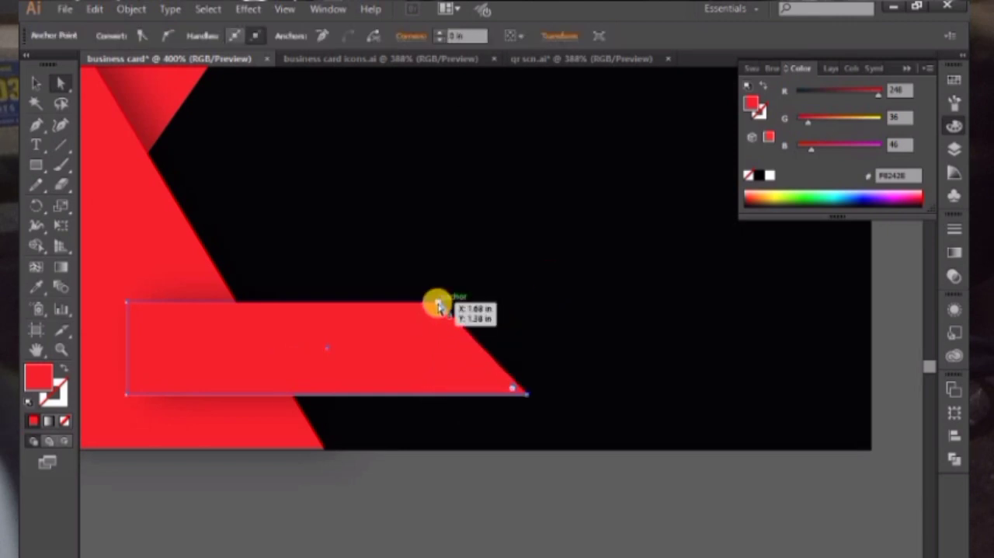
Round the slanted end of the red bar, with a large radius at the upper corner and a small one at the lower corner
{"action": "left_click", "coordinate": [438, 303]}
{"action": "left_click_drag", "start_coordinate": [432, 330], "coordinate": [413, 362]}
{"action": "left_click", "coordinate": [529, 396]}
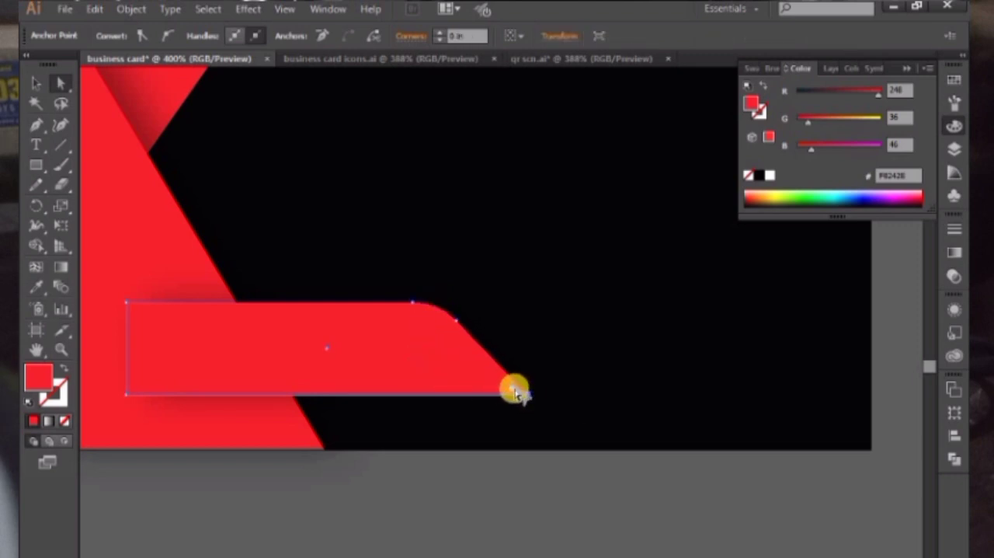
{"action": "left_click_drag", "start_coordinate": [514, 389], "coordinate": [506, 390]}
{"action": "left_click", "coordinate": [462, 478]}
{"action": "left_click_drag", "start_coordinate": [336, 454], "coordinate": [531, 406]}
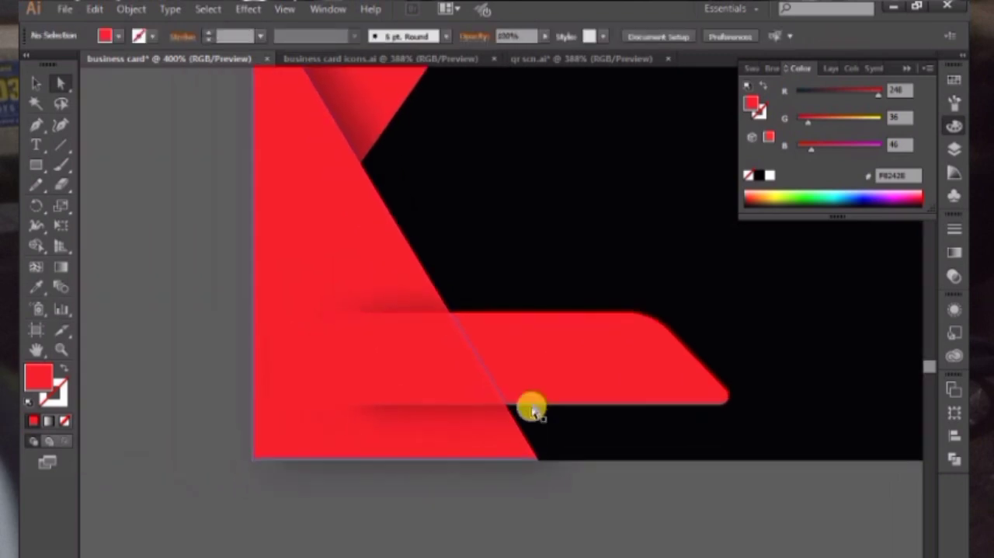
{"action": "scroll", "coordinate": [381, 506], "scroll_direction": "down", "scroll_amount": 5}
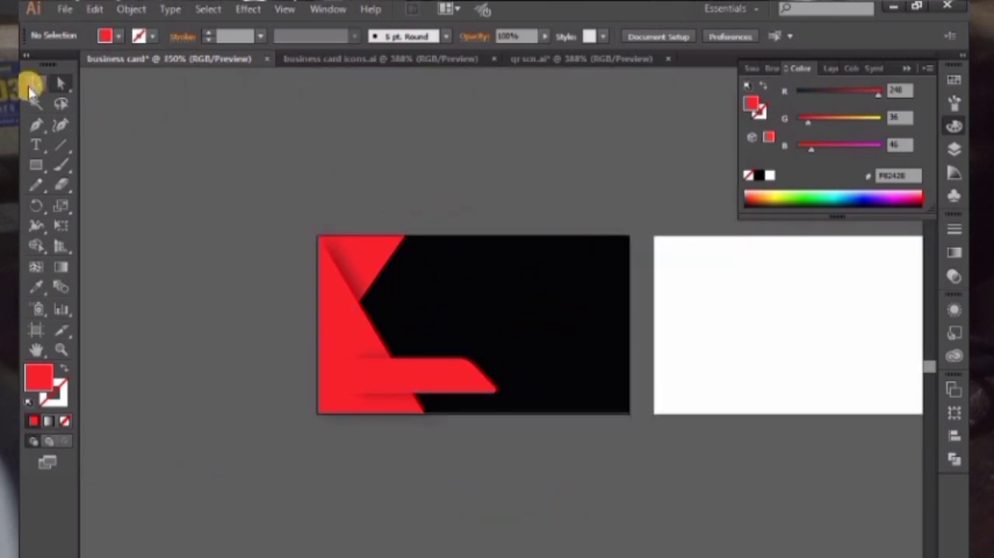
Copy the yellow V logo from the qr scn.ai document onto the black card and recolor it with the large triangle's red
{"action": "left_click", "coordinate": [32, 85]}
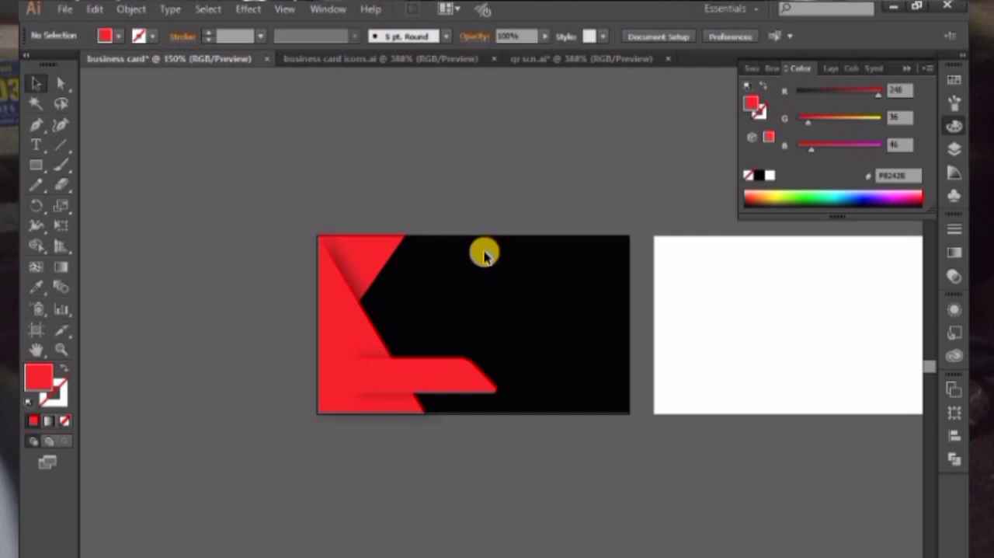
{"action": "left_click", "coordinate": [567, 64]}
{"action": "left_click", "coordinate": [536, 192]}
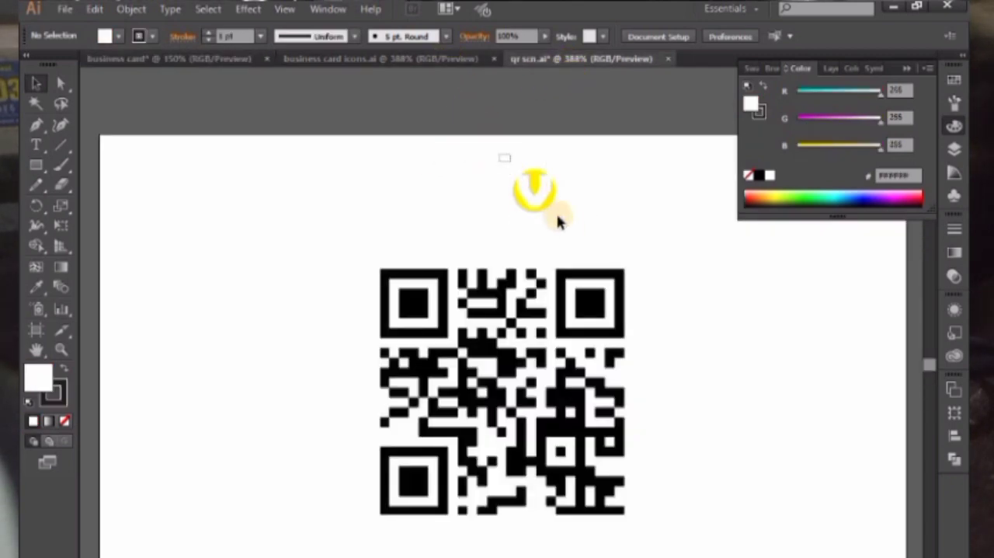
{"action": "left_click_drag", "start_coordinate": [542, 203], "coordinate": [557, 289]}
{"action": "left_click", "coordinate": [35, 286]}
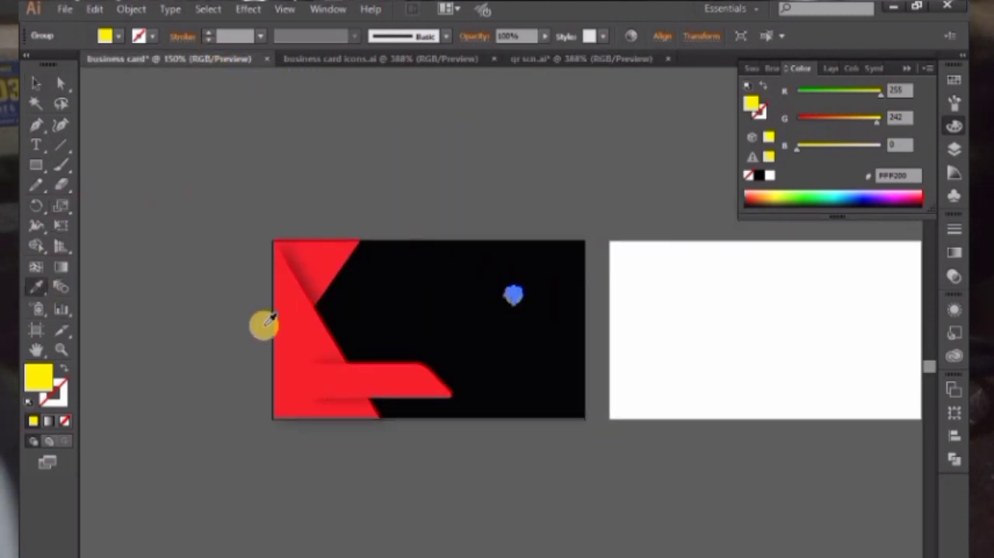
{"action": "left_click", "coordinate": [303, 326]}
{"action": "left_click", "coordinate": [35, 83]}
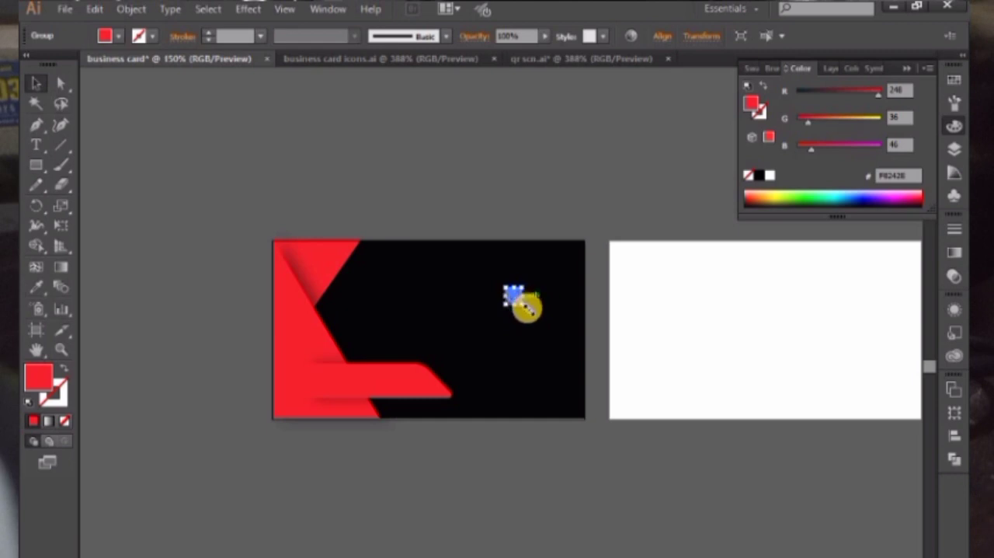
Enlarge the red V logo proportionally and place it right of centre in the card's upper half
{"action": "left_click_drag", "start_coordinate": [525, 306], "coordinate": [463, 312]}
{"action": "left_click", "coordinate": [548, 209]}
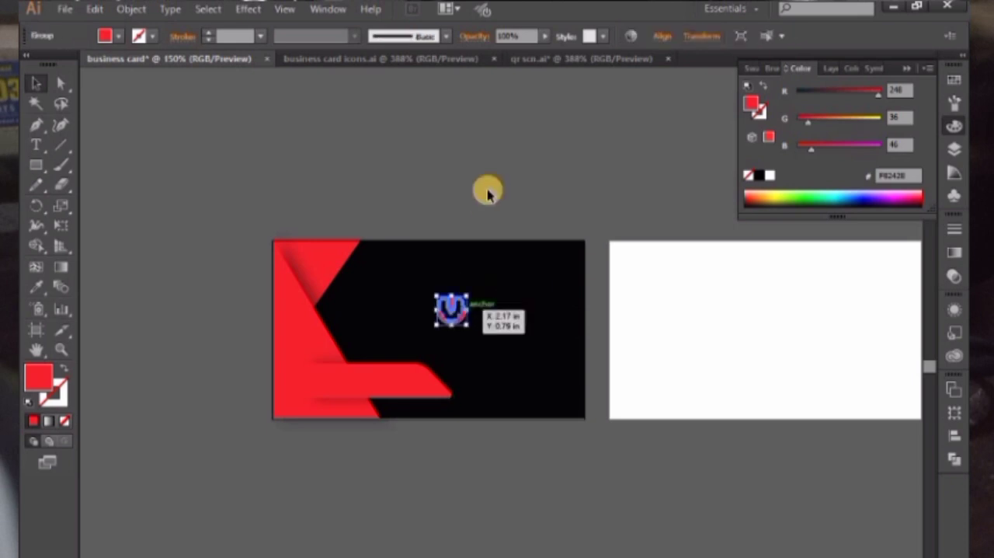
{"action": "left_click", "coordinate": [488, 195]}
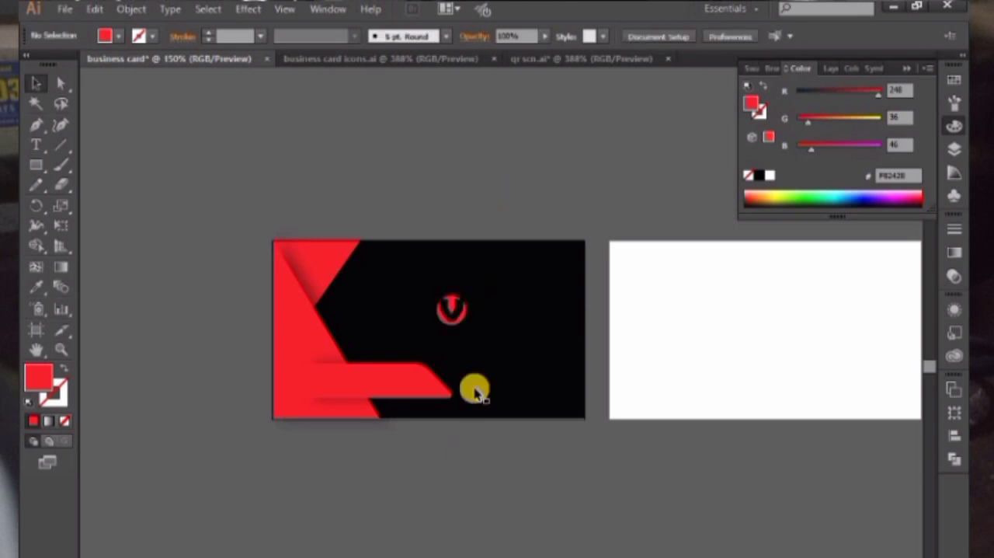
Add the text "logo name" above the card and format it in all caps with the Berlin Sans FB Demi Bold font
{"action": "left_click", "coordinate": [51, 140]}
{"action": "left_click", "coordinate": [178, 136]}
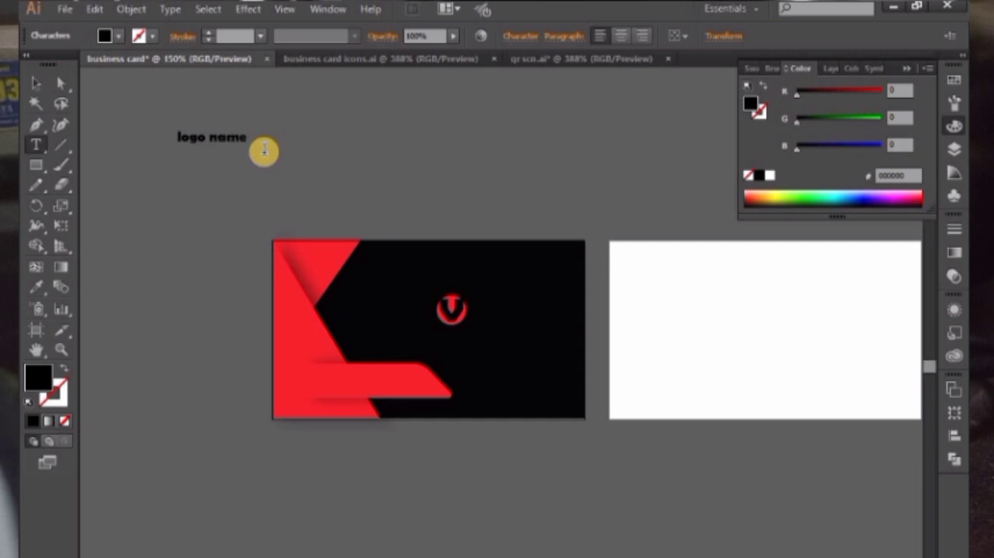
{"action": "left_click", "coordinate": [35, 84]}
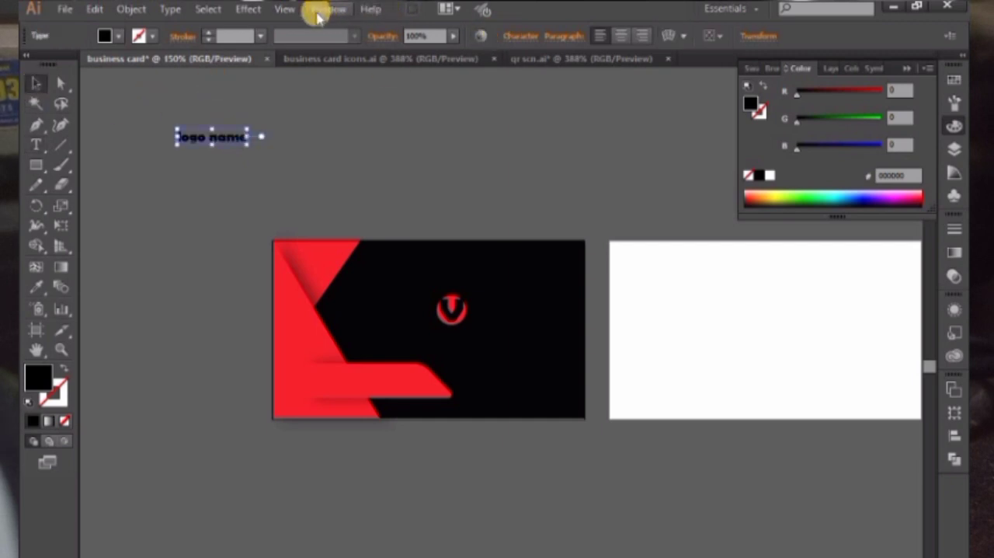
{"action": "left_click", "coordinate": [520, 36]}
{"action": "left_click", "coordinate": [362, 231]}
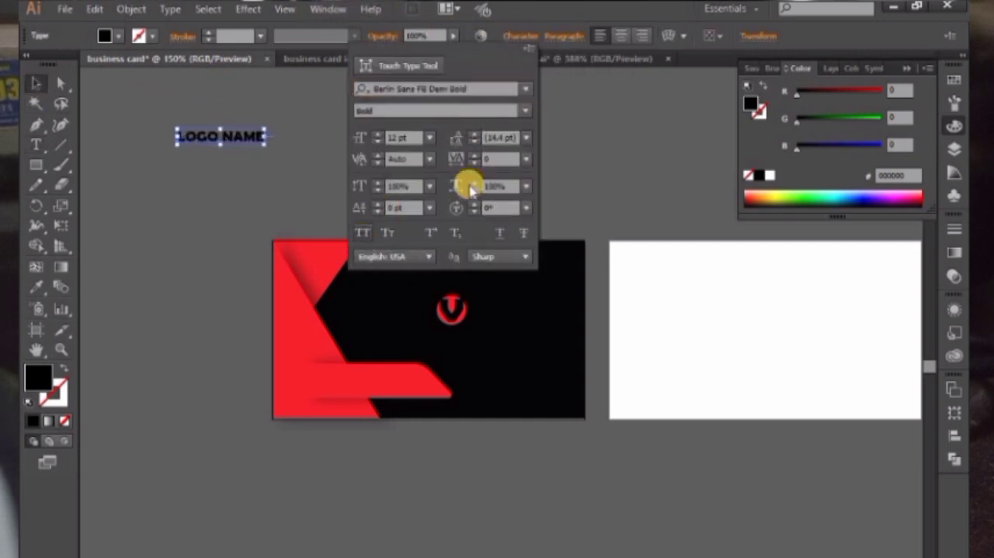
{"action": "left_click", "coordinate": [527, 92]}
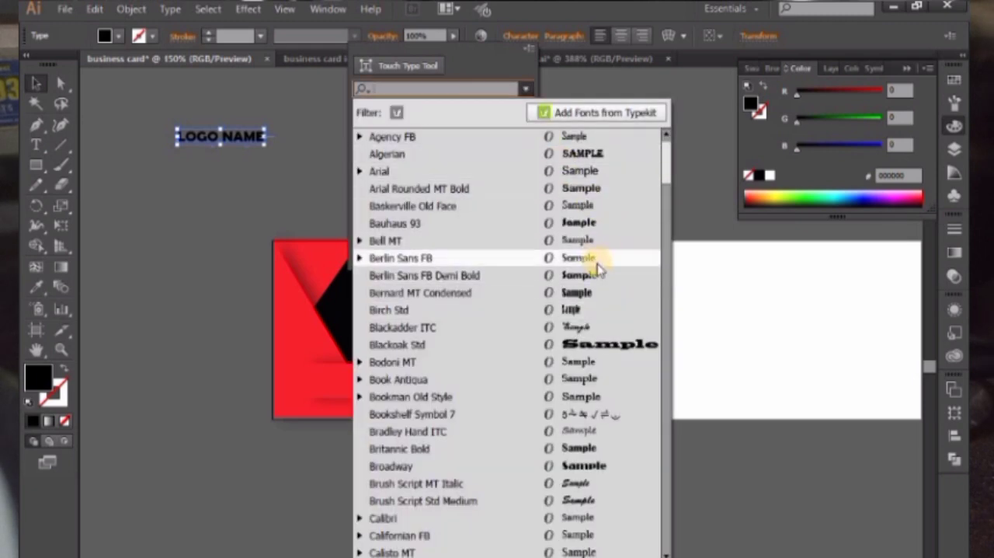
{"action": "left_click", "coordinate": [635, 274]}
{"action": "left_click", "coordinate": [271, 116]}
Color the LOGO NAME text with the large triangle's red and position it directly beside the V logo on the card
{"action": "left_click", "coordinate": [35, 286]}
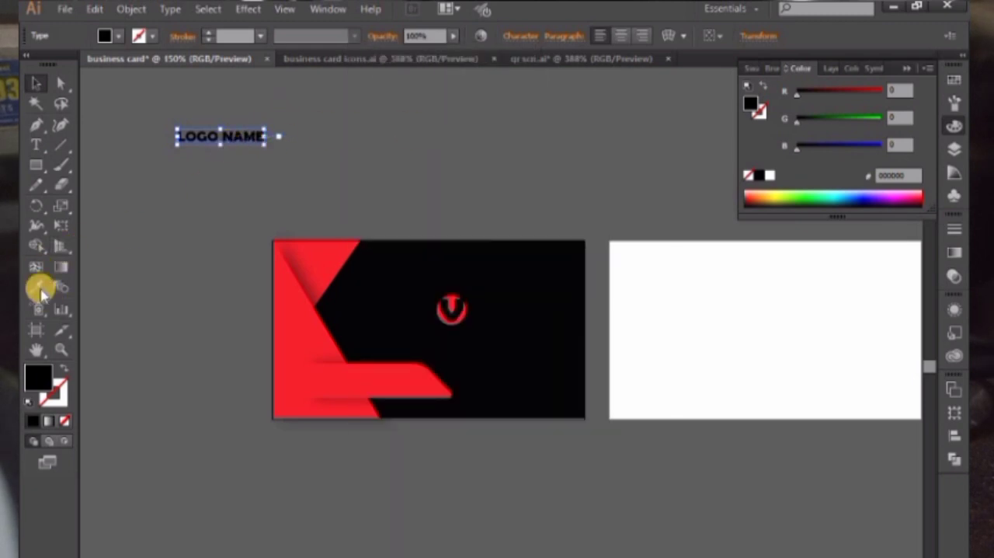
{"action": "left_click", "coordinate": [289, 317]}
{"action": "left_click", "coordinate": [36, 83]}
{"action": "left_click_drag", "start_coordinate": [178, 133], "coordinate": [526, 305]}
{"action": "left_click", "coordinate": [457, 91]}
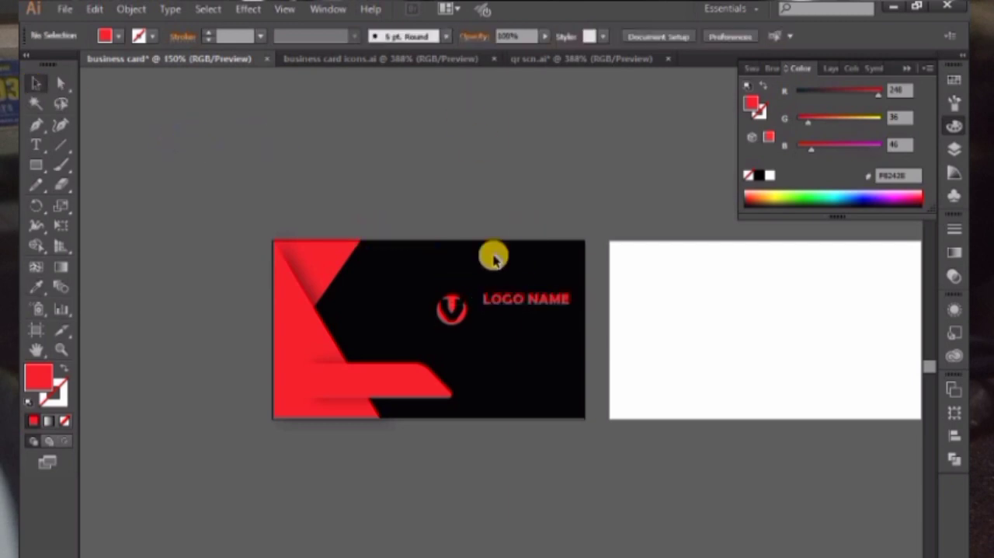
{"action": "left_click_drag", "start_coordinate": [459, 301], "coordinate": [468, 296]}
{"action": "left_click", "coordinate": [536, 152]}
{"action": "left_click_drag", "start_coordinate": [517, 178], "coordinate": [486, 173]}
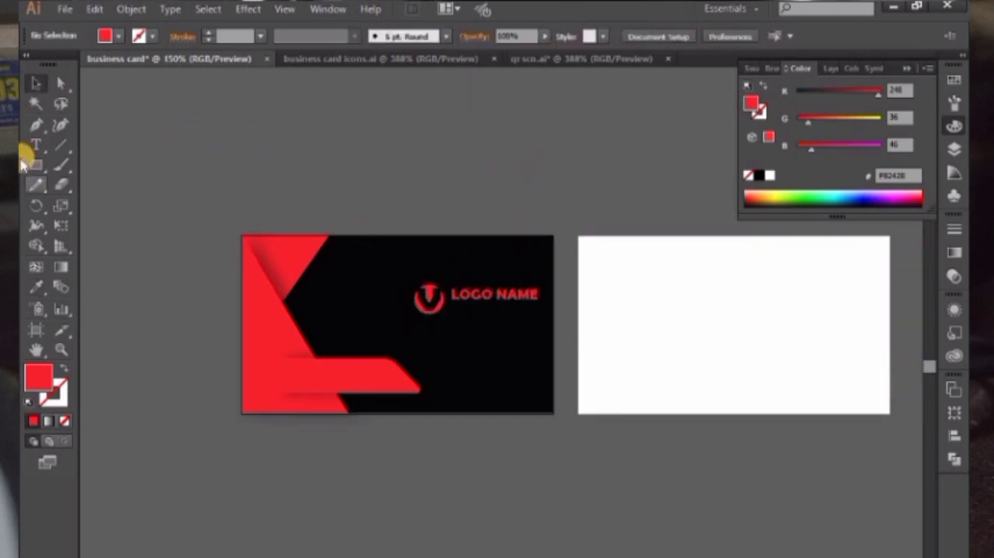
Add the text "your tagline" above the card, turn off all caps and set it in Arial Rounded MT Bold
{"action": "left_click", "coordinate": [36, 145]}
{"action": "left_click", "coordinate": [284, 125]}
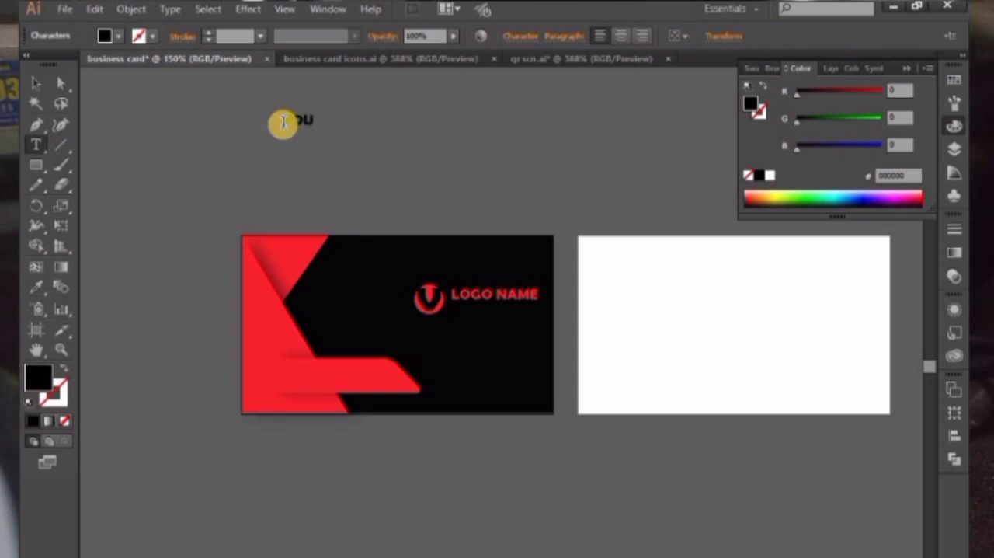
{"action": "type", "text": "YOUR TAGLIN"}
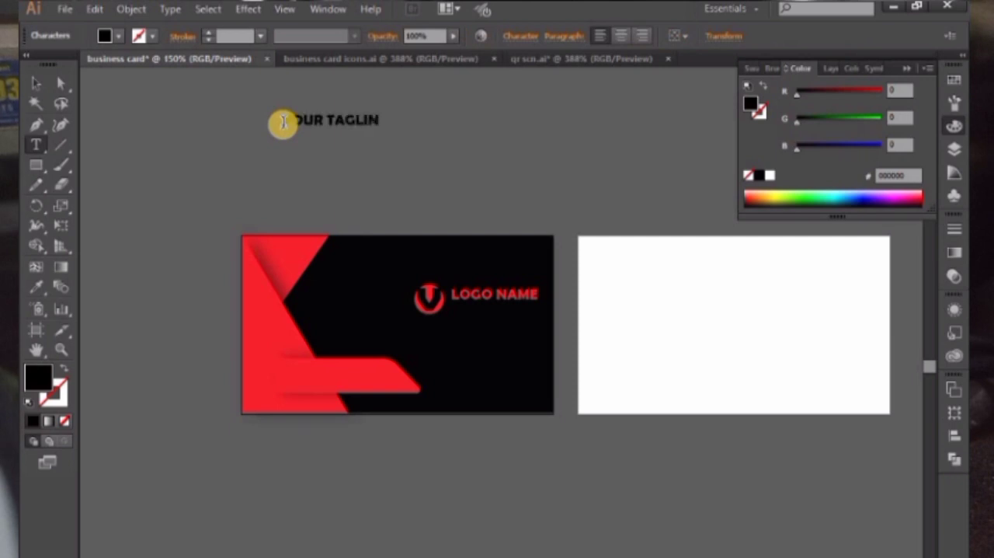
{"action": "type", "text": "E"}
{"action": "left_click", "coordinate": [35, 85]}
{"action": "left_click", "coordinate": [520, 36]}
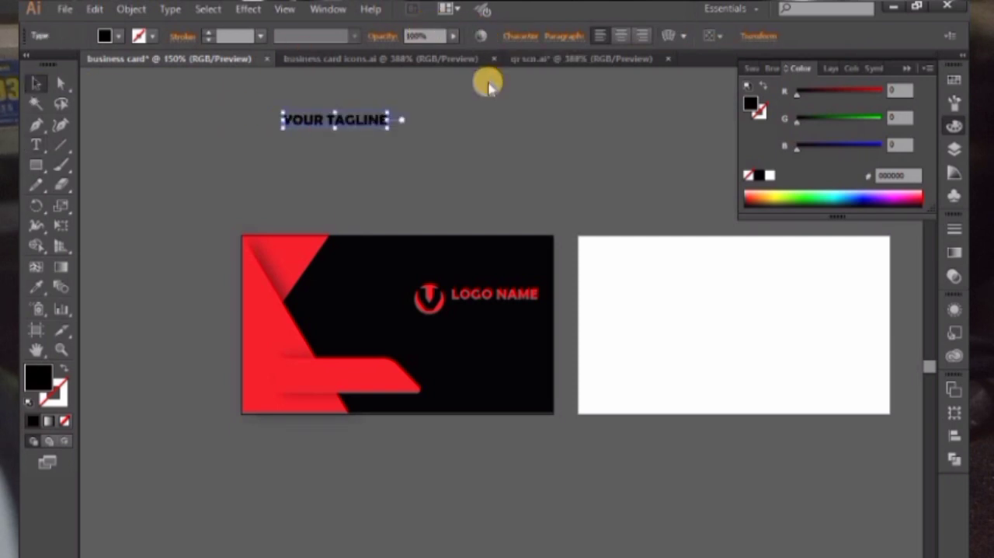
{"action": "left_click", "coordinate": [362, 232]}
{"action": "left_click", "coordinate": [528, 88]}
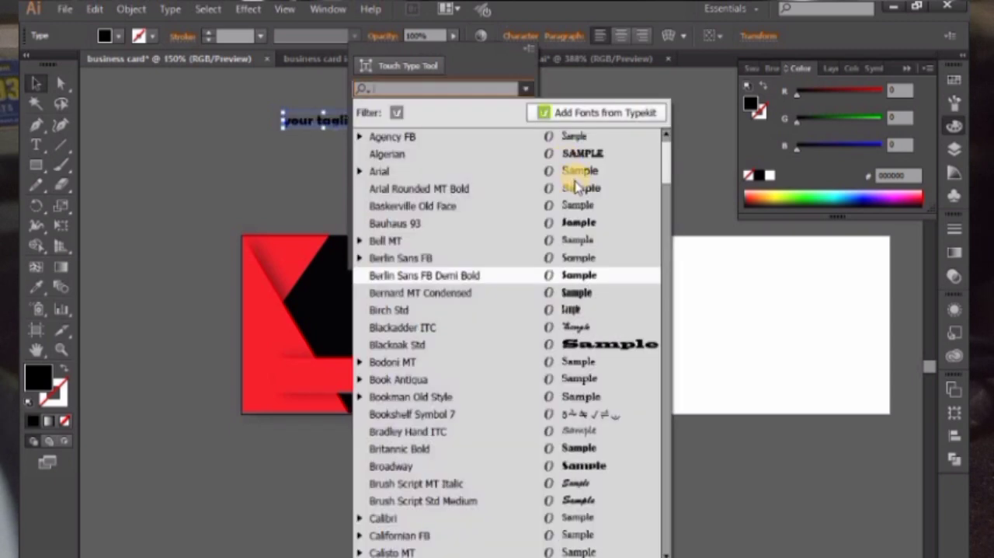
{"action": "left_click", "coordinate": [582, 189]}
Color the tagline with the large triangle's red and place it directly under LOGO NAME
{"action": "left_click", "coordinate": [35, 285]}
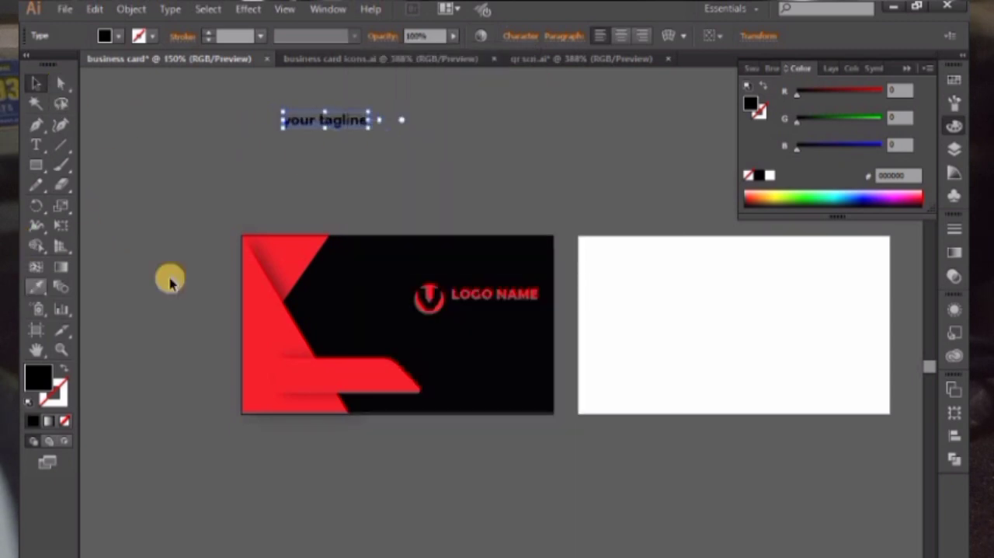
{"action": "left_click", "coordinate": [257, 302]}
{"action": "left_click", "coordinate": [35, 83]}
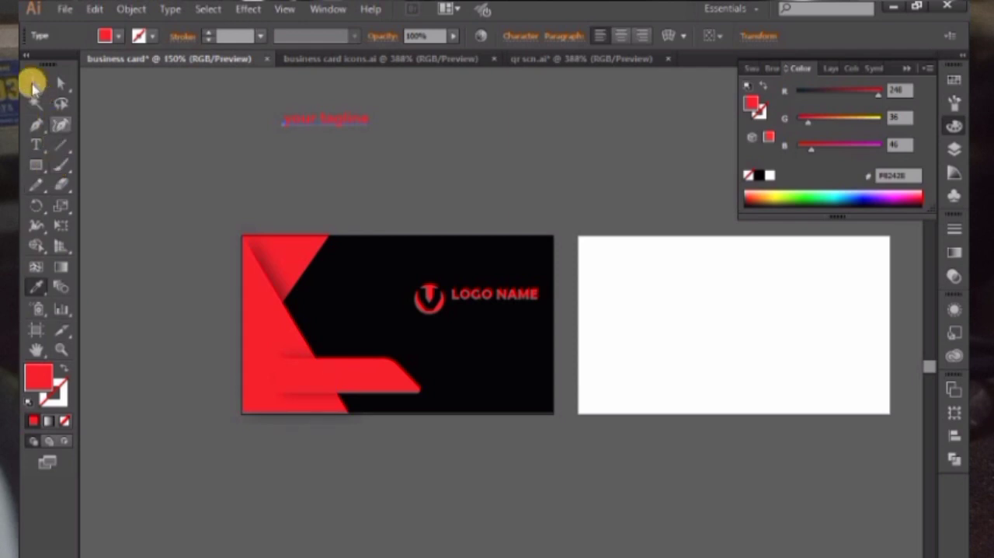
{"action": "left_click_drag", "start_coordinate": [315, 122], "coordinate": [494, 304]}
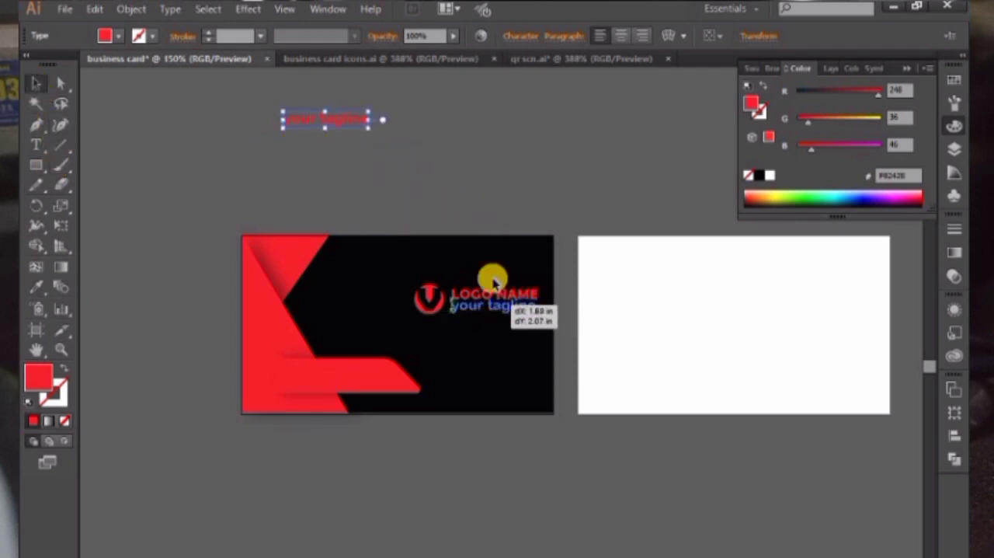
{"action": "left_click", "coordinate": [480, 192]}
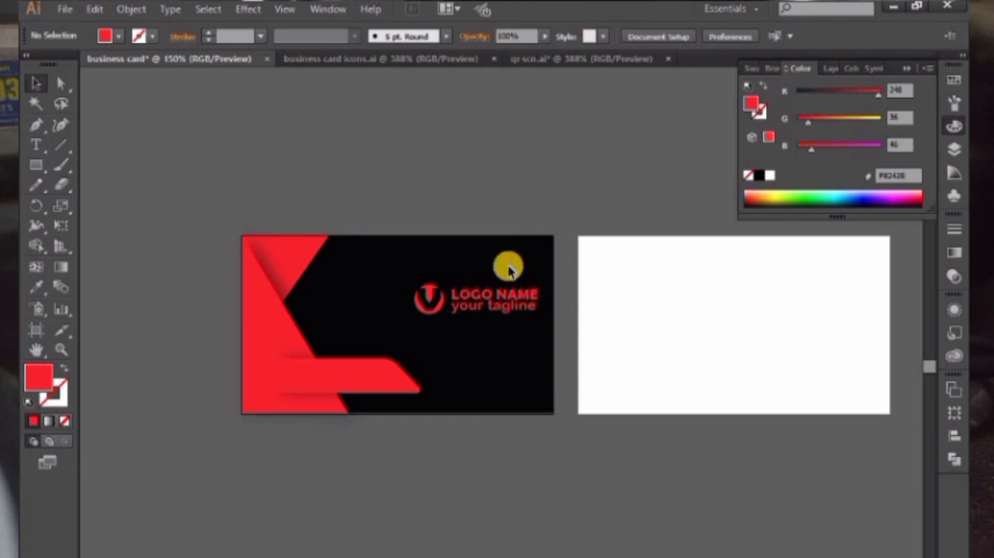
Lower the tagline slightly beneath LOGO NAME and move the V logo closer to the two text lines, centred on their height
{"action": "key", "text": "ctrl+plus"}
{"action": "key", "text": "ctrl+plus"}
{"action": "key", "text": "ctrl+plus"}
{"action": "key", "text": "ctrl+plus"}
{"action": "left_click_drag", "start_coordinate": [483, 223], "coordinate": [530, 347]}
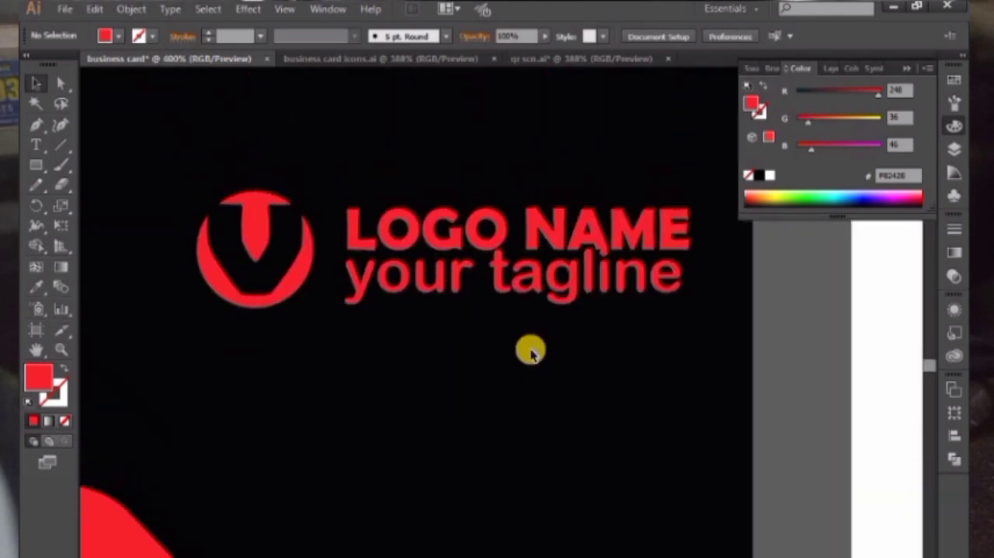
{"action": "left_click", "coordinate": [526, 305]}
{"action": "left_click_drag", "start_coordinate": [266, 246], "coordinate": [274, 263]}
{"action": "left_click", "coordinate": [766, 324]}
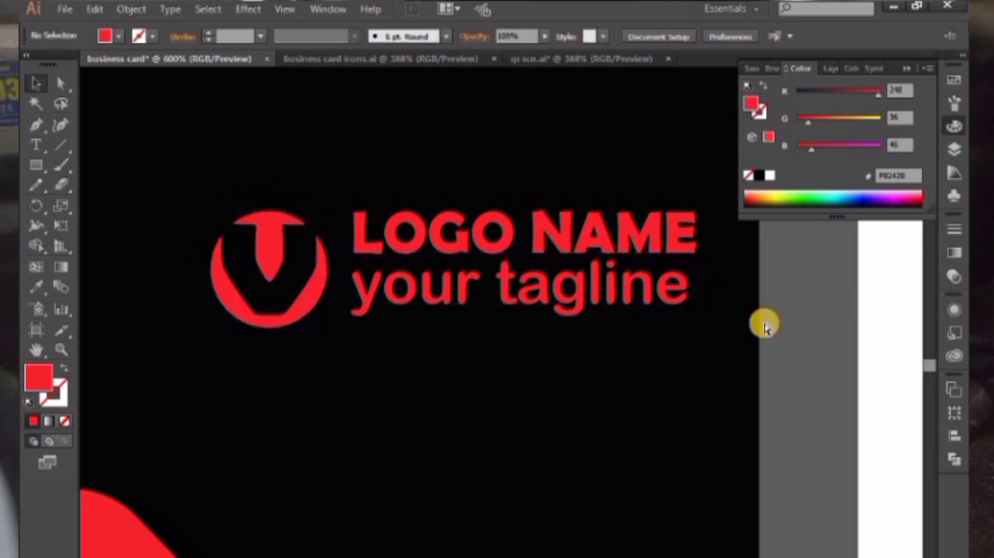
{"action": "key", "text": "ctrl+minus"}
{"action": "key", "text": "ctrl+minus"}
{"action": "key", "text": "ctrl+minus"}
{"action": "left_click_drag", "start_coordinate": [640, 333], "coordinate": [673, 345]}
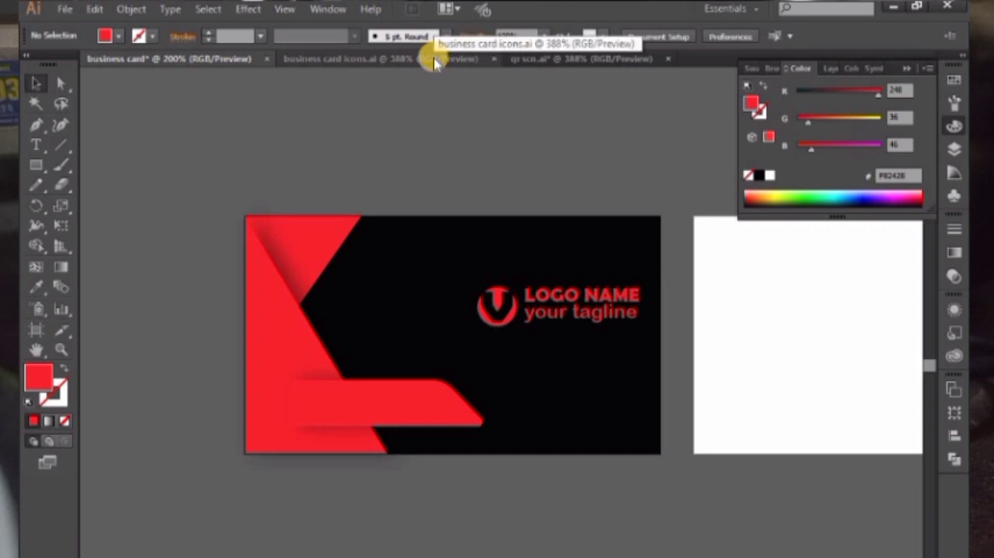
{"action": "left_click", "coordinate": [475, 58]}
{"action": "left_click", "coordinate": [385, 271]}
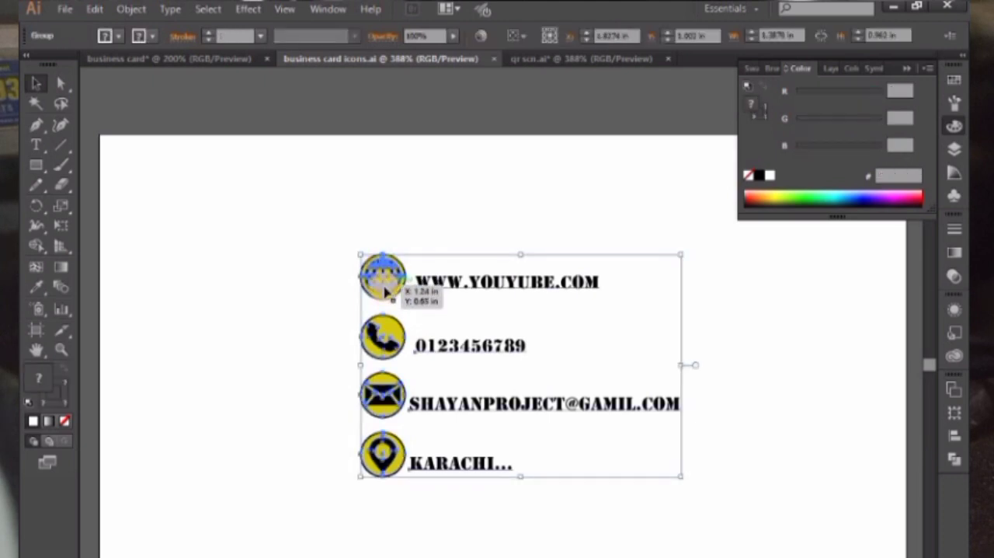
{"action": "right_click", "coordinate": [444, 286]}
{"action": "left_click", "coordinate": [371, 241]}
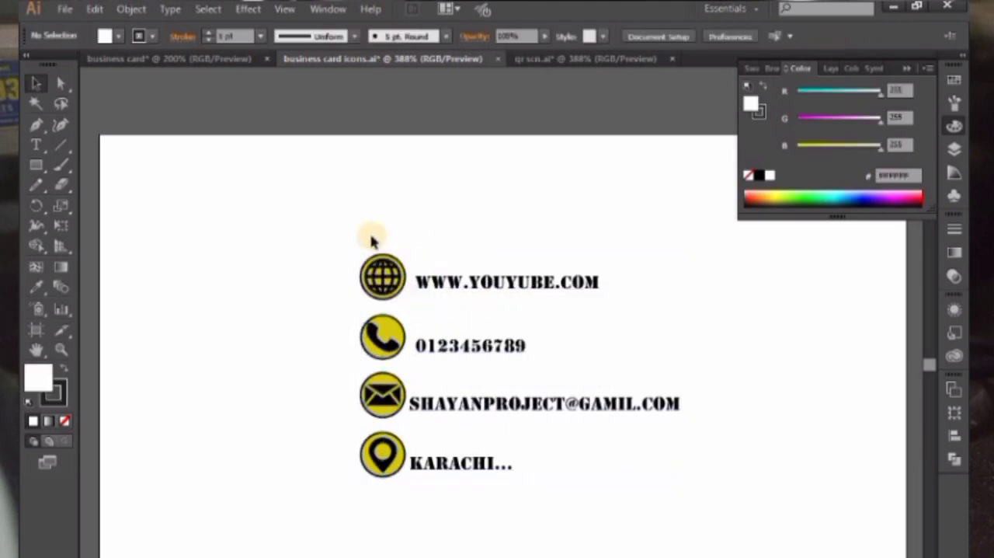
{"action": "left_click_drag", "start_coordinate": [449, 285], "coordinate": [499, 339]}
{"action": "left_click_drag", "start_coordinate": [427, 349], "coordinate": [406, 371]}
{"action": "left_click", "coordinate": [169, 309]}
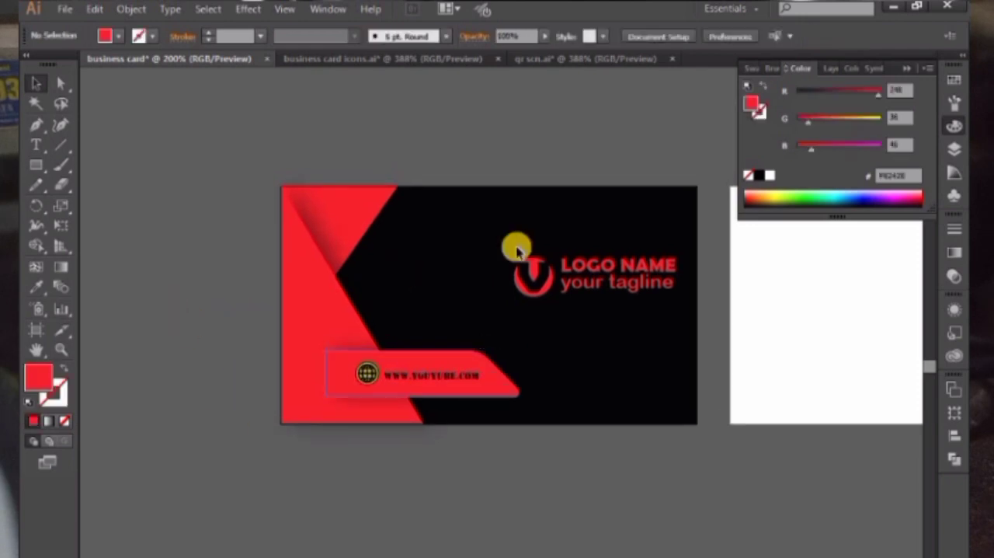
Inspect the placement of the globe icon and website text on the red banner up close
{"action": "key", "text": "p"}
{"action": "scroll", "coordinate": [433, 272], "scroll_direction": "up", "scroll_amount": 3}
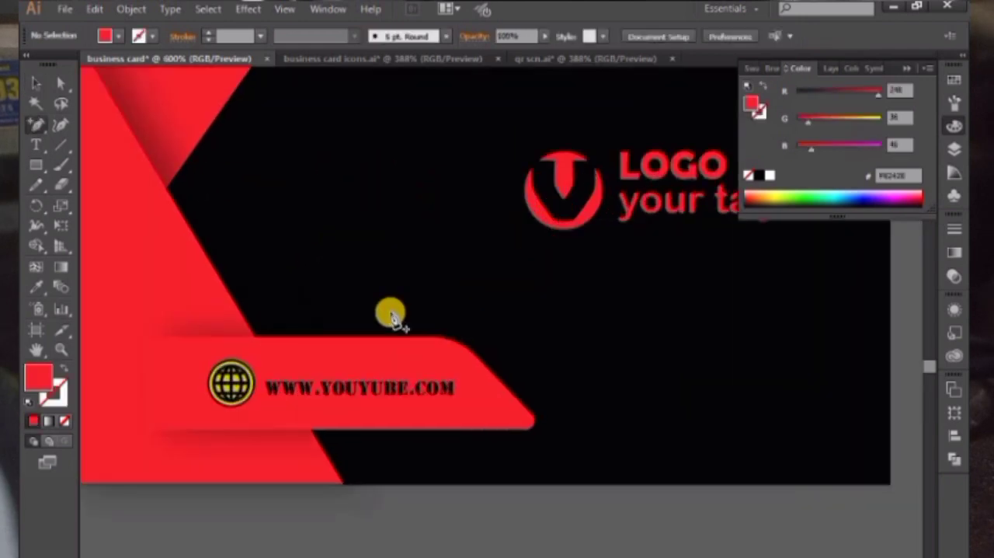
{"action": "scroll", "coordinate": [644, 271], "scroll_direction": "left", "scroll_amount": 3}
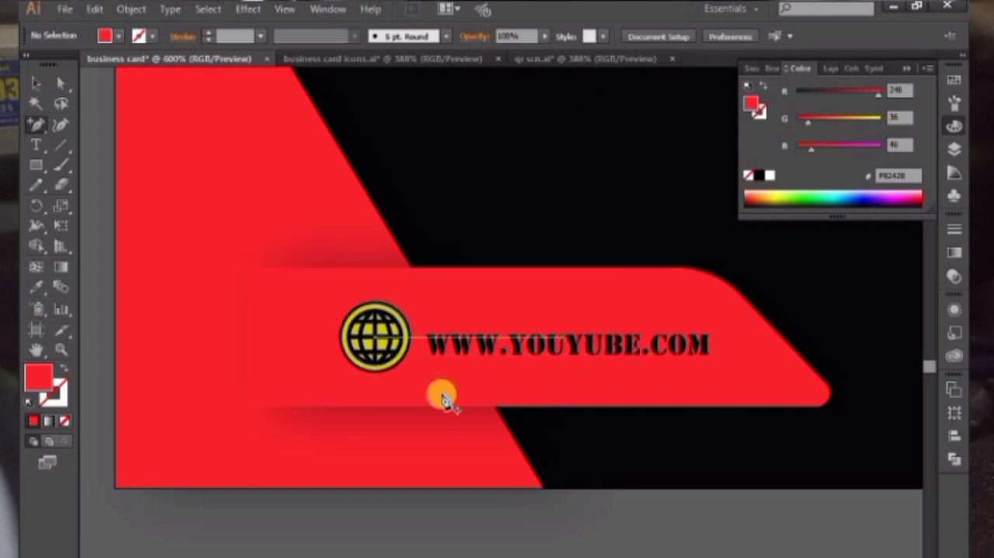
{"action": "key", "text": "ctrl+minus"}
{"action": "key", "text": "ctrl+minus"}
{"action": "key", "text": "ctrl+minus"}
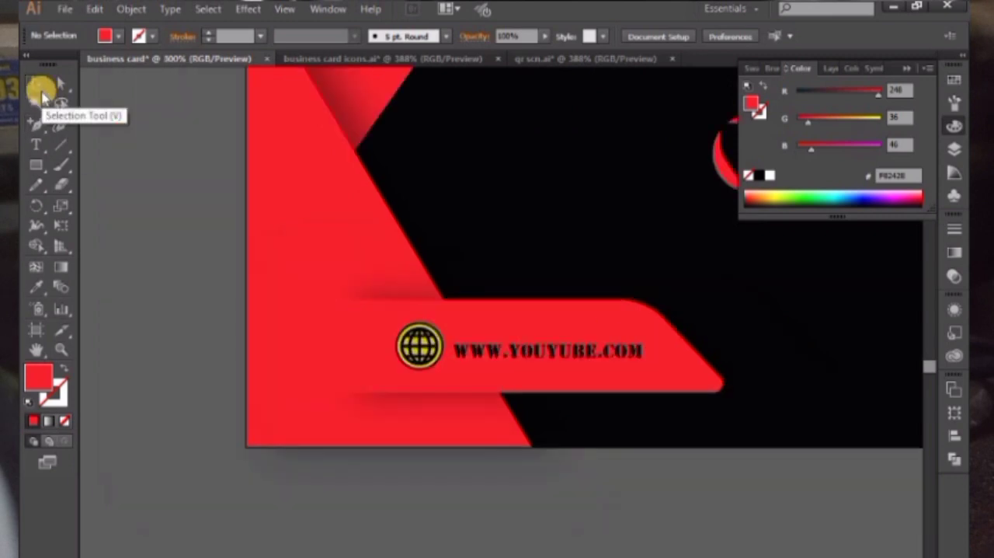
{"action": "left_click_drag", "start_coordinate": [288, 208], "coordinate": [162, 233]}
{"action": "left_click_drag", "start_coordinate": [544, 165], "coordinate": [523, 153]}
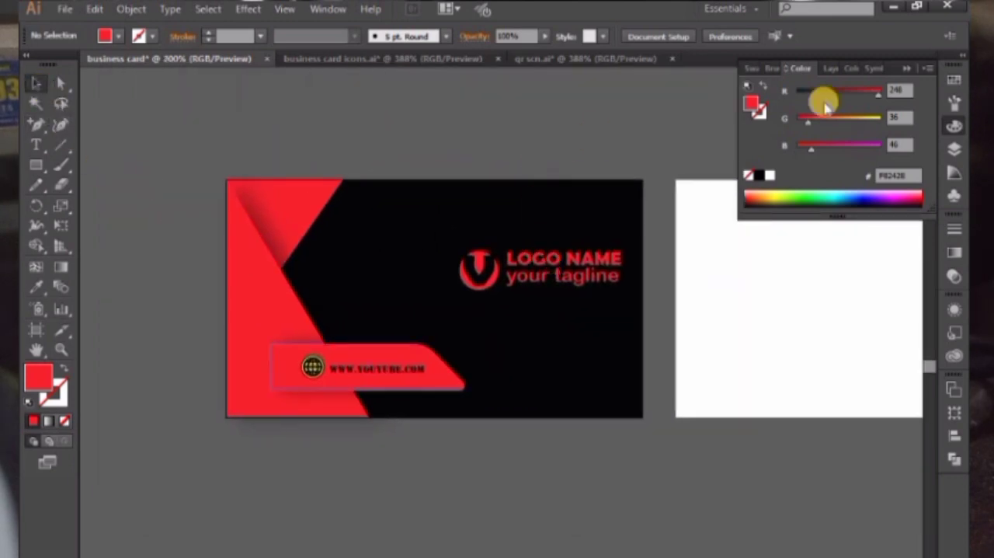
Collapse the color controls and copy the QR code from qr scn.ai onto the black area below the tagline
{"action": "left_click", "coordinate": [907, 69]}
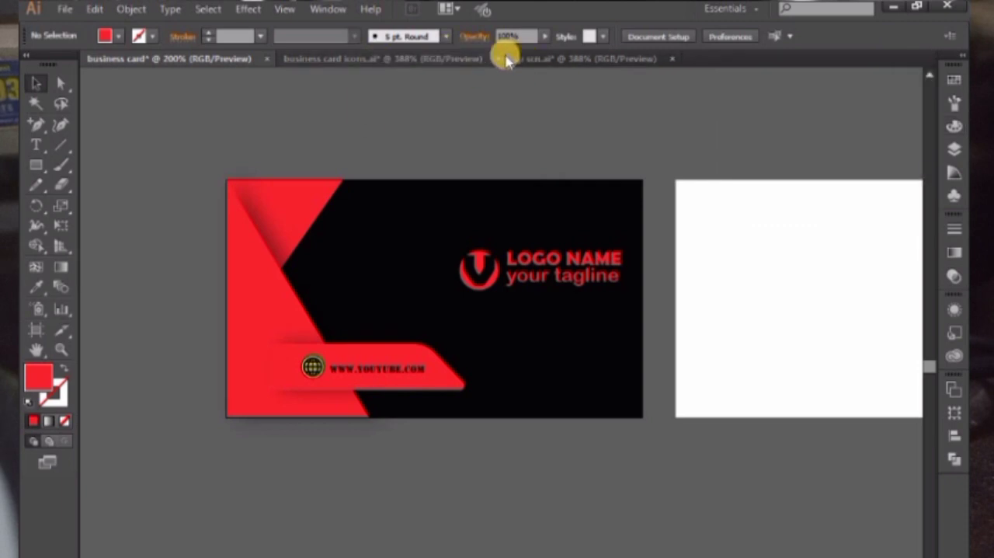
{"action": "left_click", "coordinate": [544, 59]}
{"action": "mouse_move", "coordinate": [516, 383]}
{"action": "left_mouse_down"}
{"action": "mouse_move", "coordinate": [195, 58]}
{"action": "mouse_move", "coordinate": [583, 461]}
{"action": "mouse_move", "coordinate": [630, 391]}
{"action": "mouse_move", "coordinate": [608, 427]}
{"action": "mouse_move", "coordinate": [531, 379]}
{"action": "left_mouse_up"}
{"action": "left_click", "coordinate": [521, 457]}
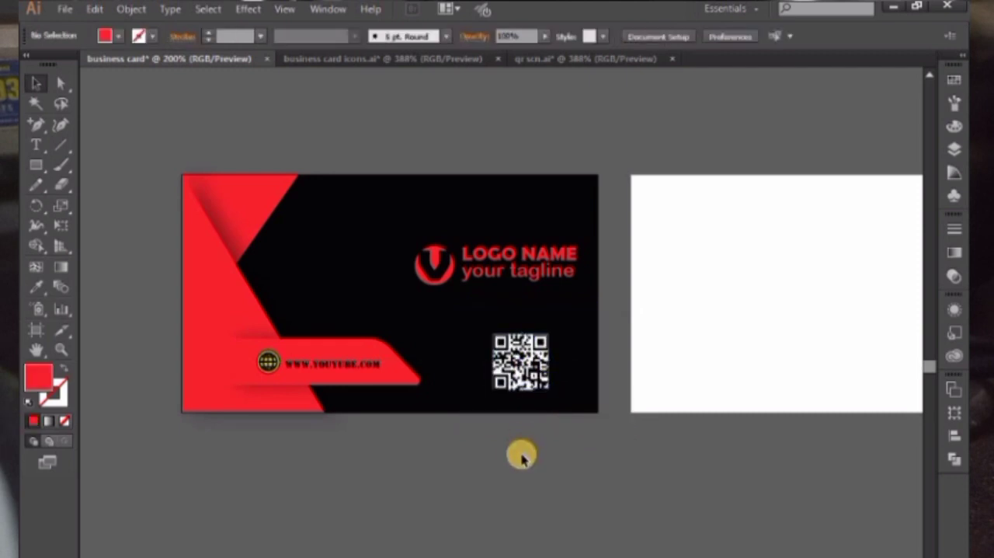
Create a 3.5 in by 2 in rectangle at the blank second artboard
{"action": "key", "text": "ctrl+0"}
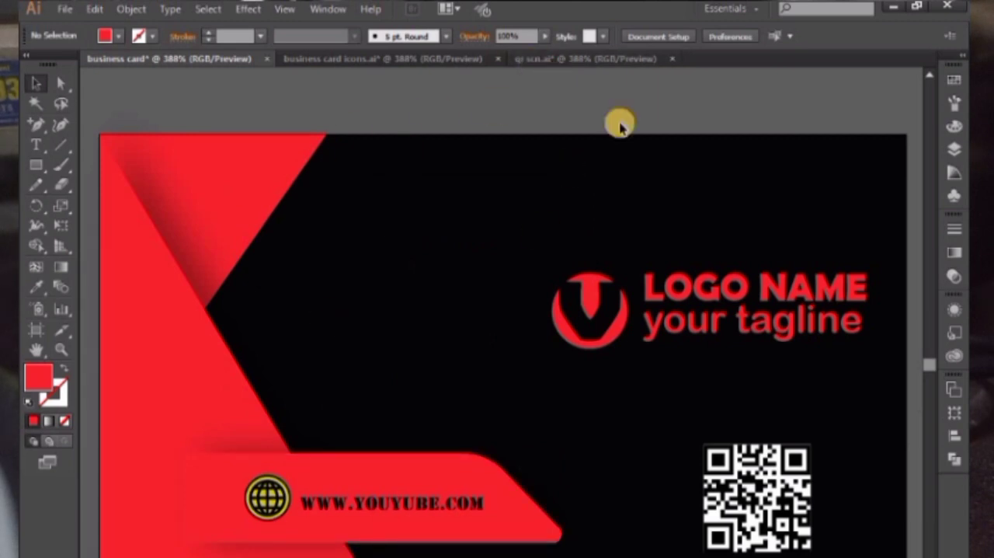
{"action": "key", "text": "ctrl+minus"}
{"action": "key", "text": "ctrl+minus"}
{"action": "key", "text": "ctrl+minus"}
{"action": "left_click_drag", "start_coordinate": [543, 219], "coordinate": [395, 146]}
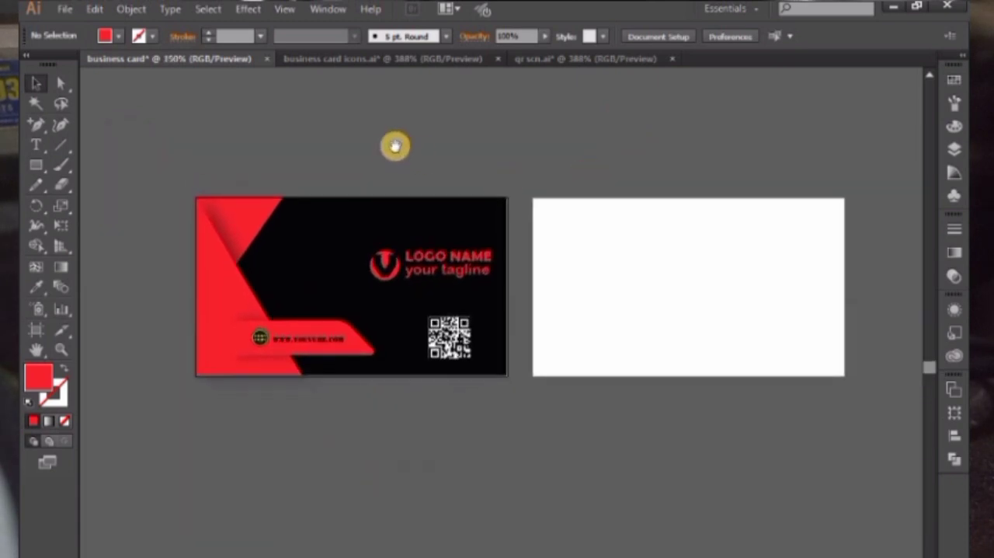
{"action": "left_click", "coordinate": [35, 165]}
{"action": "left_click", "coordinate": [704, 264]}
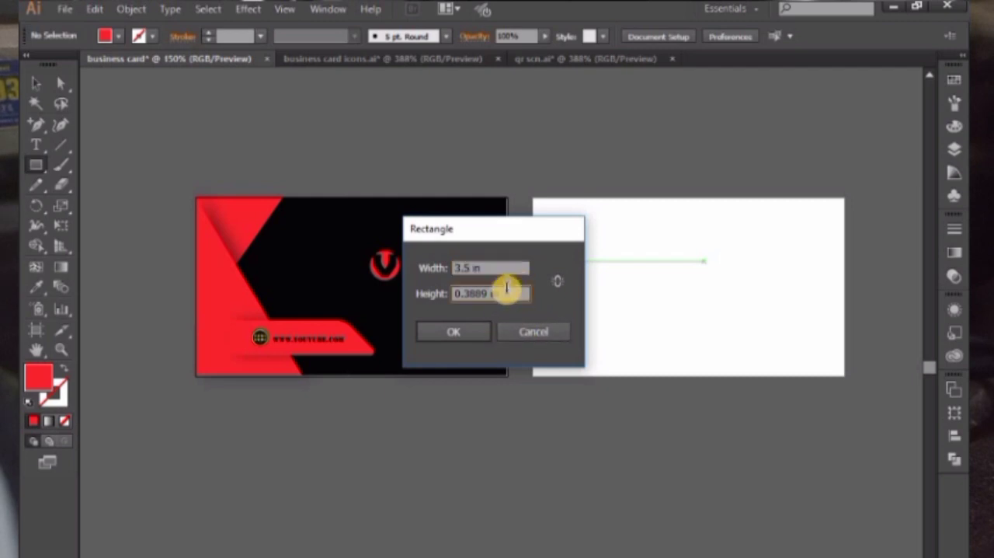
{"action": "type", "text": "2"}
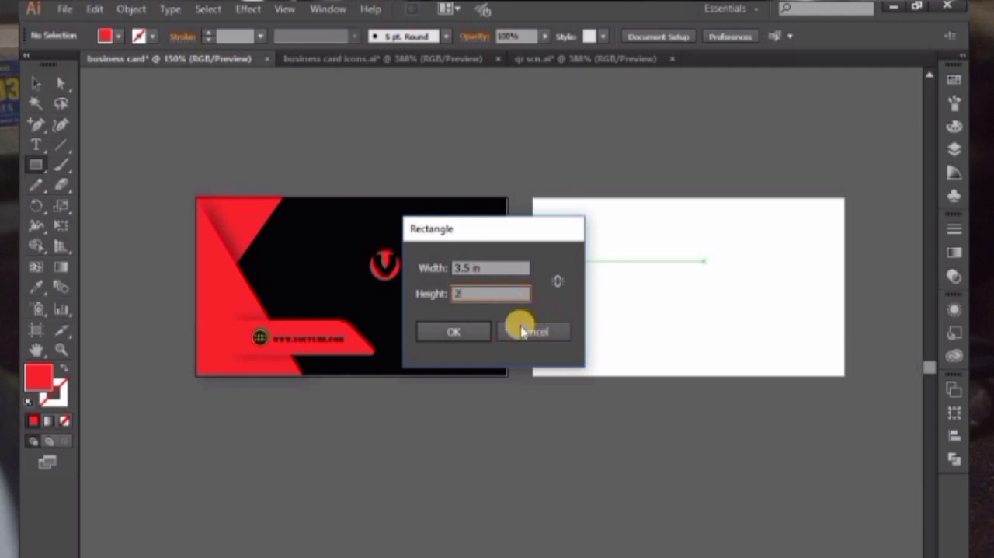
{"action": "left_click", "coordinate": [465, 326]}
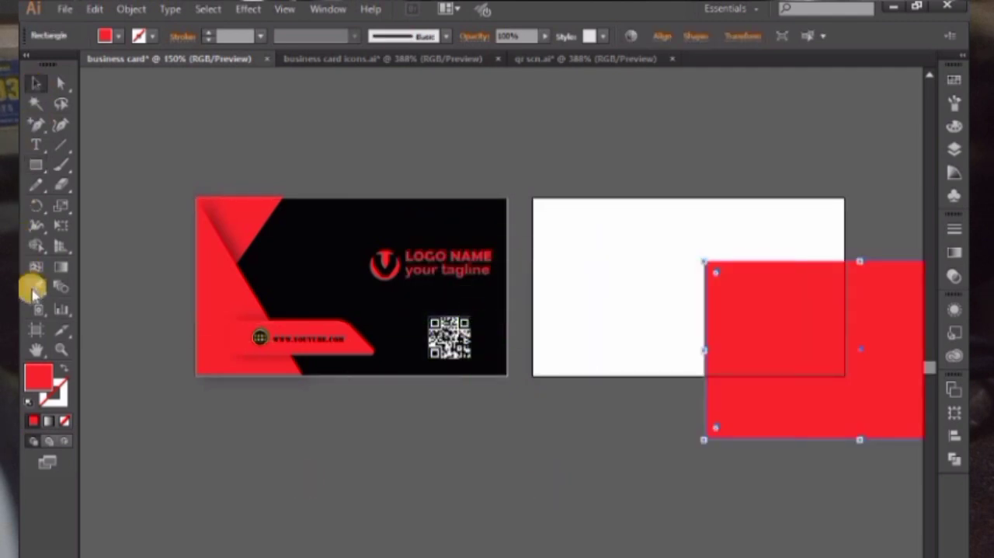
Fill the new rectangle with the front card's black and align it exactly over the second artboard
{"action": "left_click", "coordinate": [35, 285]}
{"action": "left_click", "coordinate": [317, 240]}
{"action": "left_click", "coordinate": [36, 83]}
{"action": "left_click_drag", "start_coordinate": [756, 328], "coordinate": [587, 266]}
{"action": "left_click", "coordinate": [565, 173]}
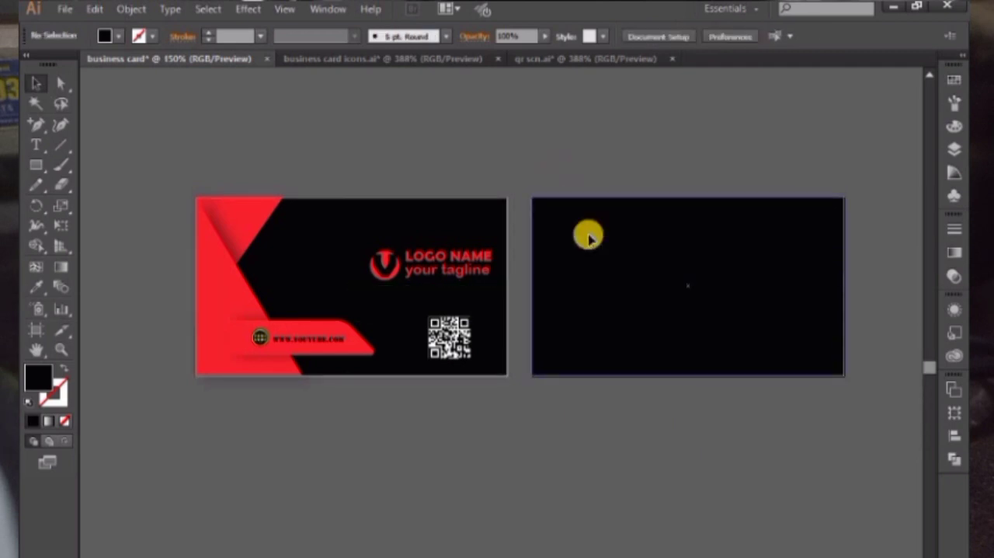
{"action": "left_click", "coordinate": [589, 236]}
{"action": "left_click", "coordinate": [521, 286]}
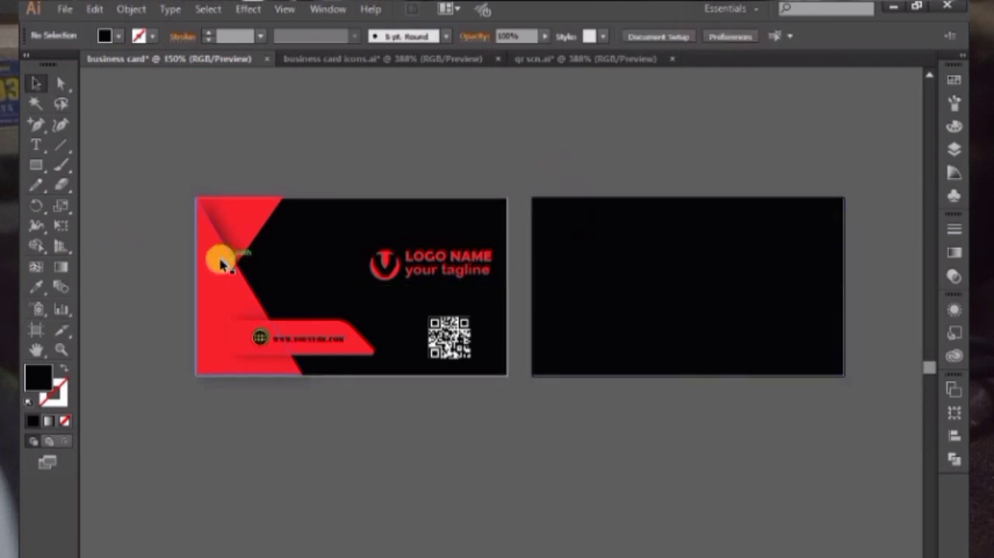
Copy the front card's two large red triangles onto the black back card and bring them to the front
{"action": "left_click", "coordinate": [238, 230]}
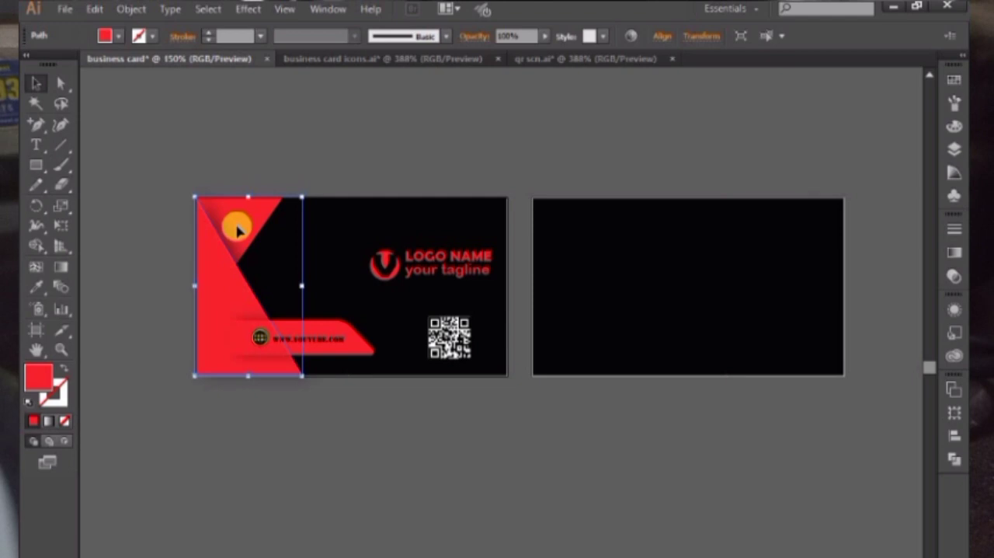
{"action": "left_click", "coordinate": [239, 230]}
{"action": "left_click", "coordinate": [229, 272]}
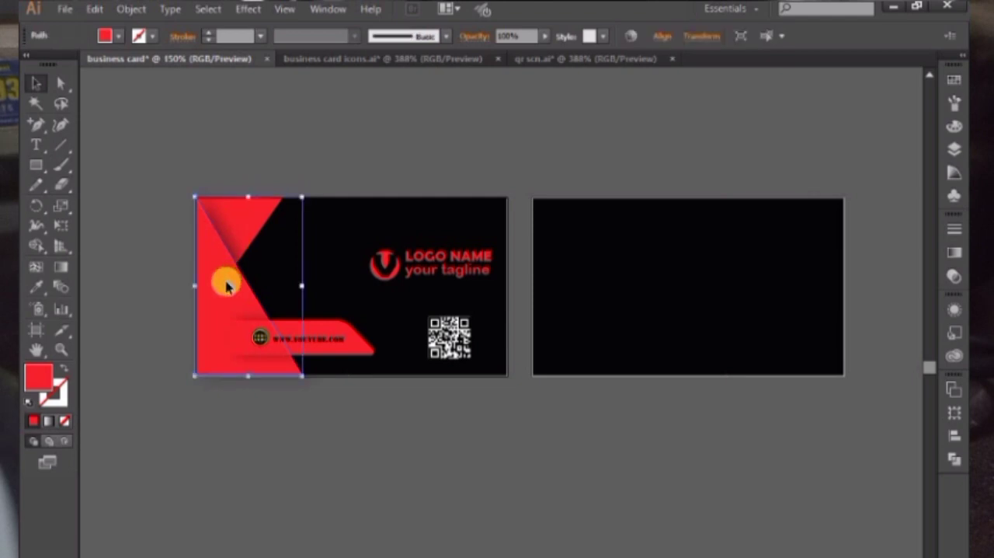
{"action": "left_click", "coordinate": [237, 181]}
{"action": "left_click", "coordinate": [239, 221]}
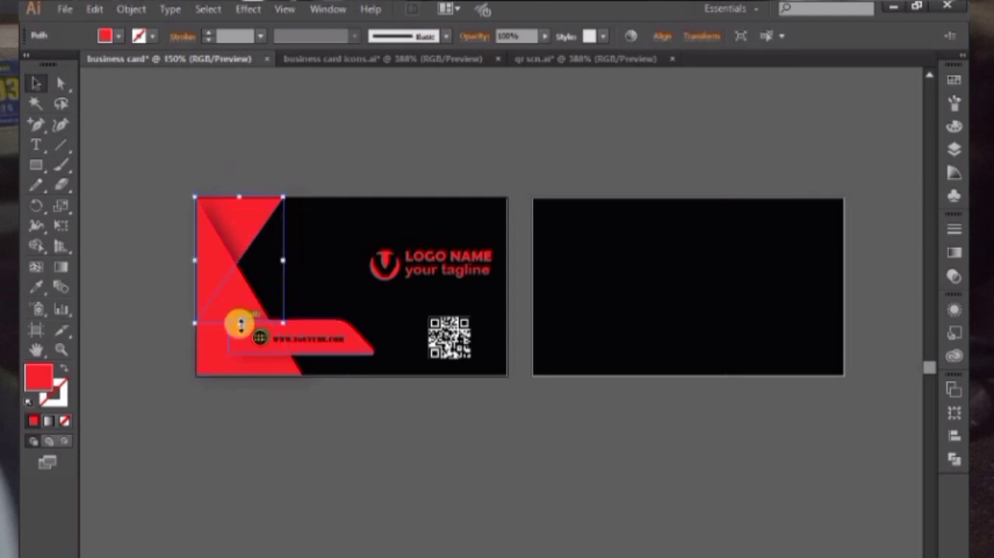
{"action": "left_click", "coordinate": [211, 356]}
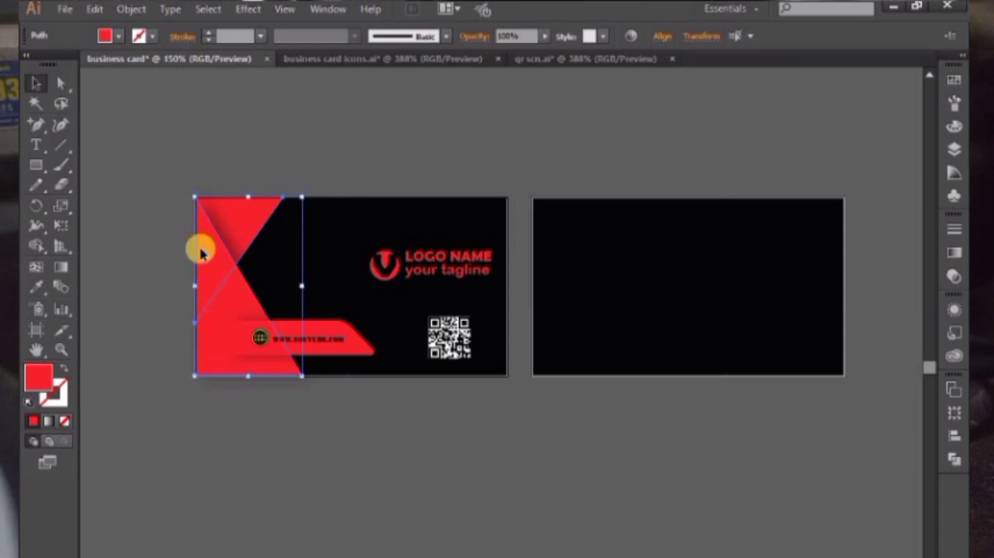
{"action": "left_click_drag", "start_coordinate": [201, 250], "coordinate": [648, 263]}
{"action": "scroll", "coordinate": [629, 265], "scroll_direction": "right", "scroll_amount": 3}
{"action": "right_click", "coordinate": [493, 243]}
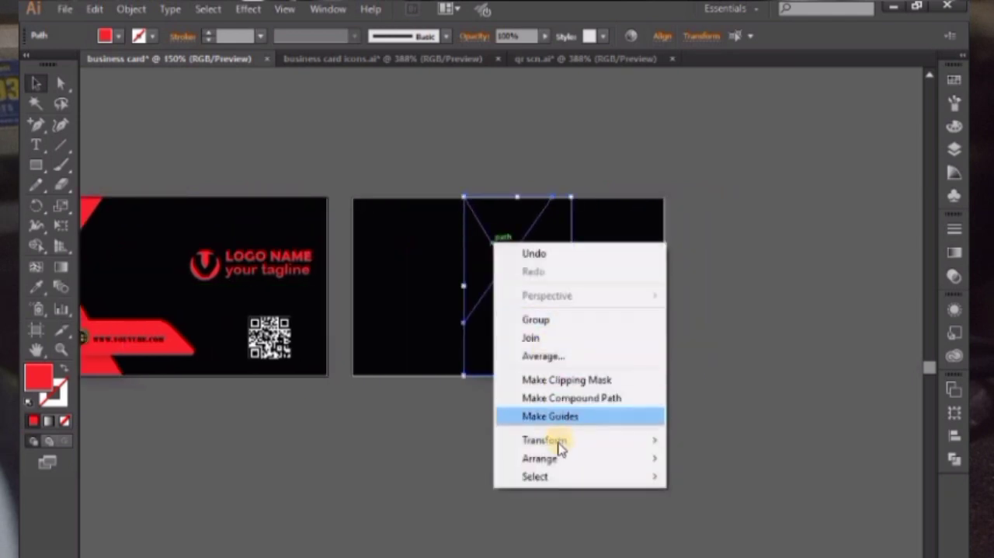
{"action": "mouse_move", "coordinate": [599, 458]}
{"action": "left_click", "coordinate": [702, 459]}
Reflect the copied pair of red triangles across the vertical axis
{"action": "right_click", "coordinate": [462, 230]}
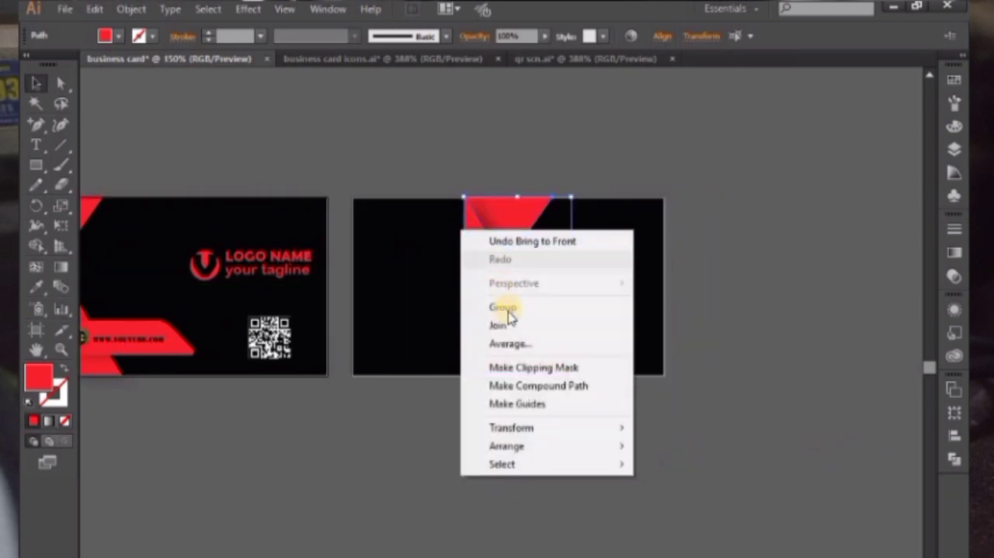
{"action": "mouse_move", "coordinate": [526, 428]}
{"action": "left_click", "coordinate": [734, 488]}
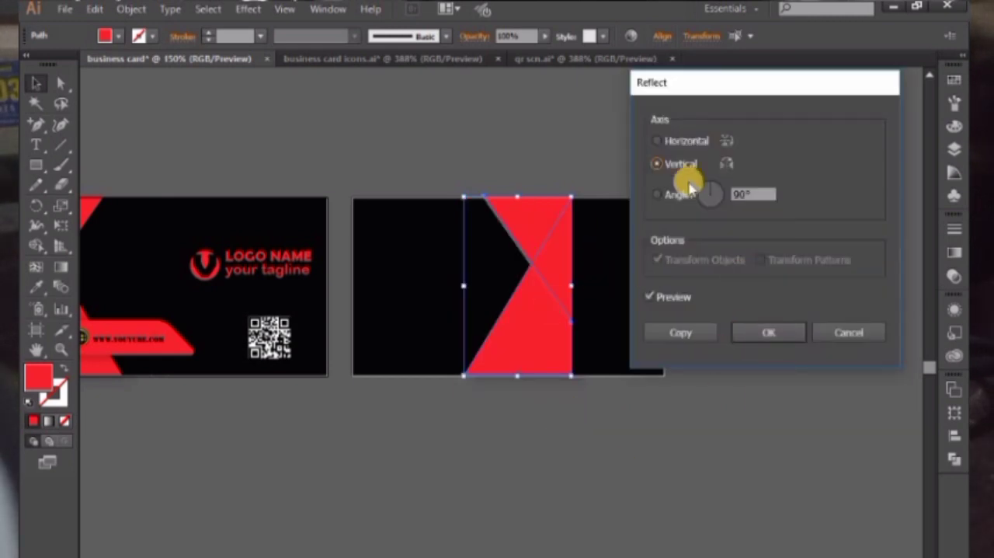
{"action": "left_click", "coordinate": [767, 332]}
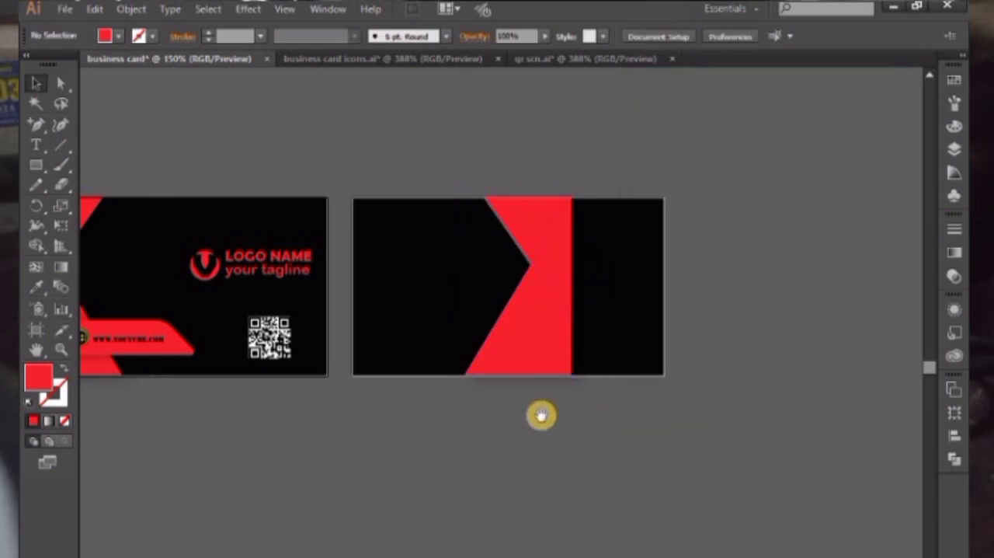
Select both red triangles on the back card and reflect them across the horizontal axis
{"action": "left_click_drag", "start_coordinate": [539, 413], "coordinate": [660, 415]}
{"action": "left_click", "coordinate": [635, 230]}
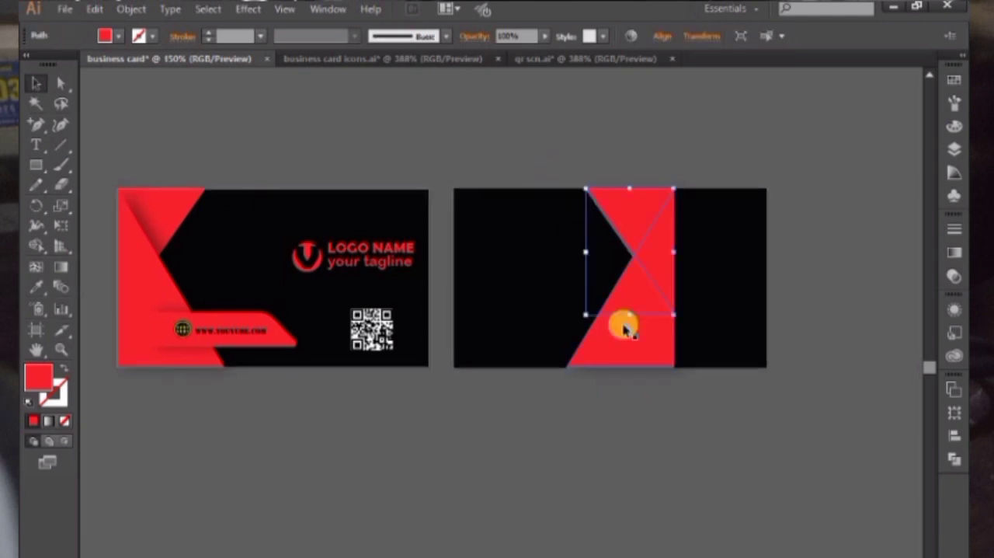
{"action": "left_click", "coordinate": [625, 327]}
{"action": "right_click", "coordinate": [617, 195]}
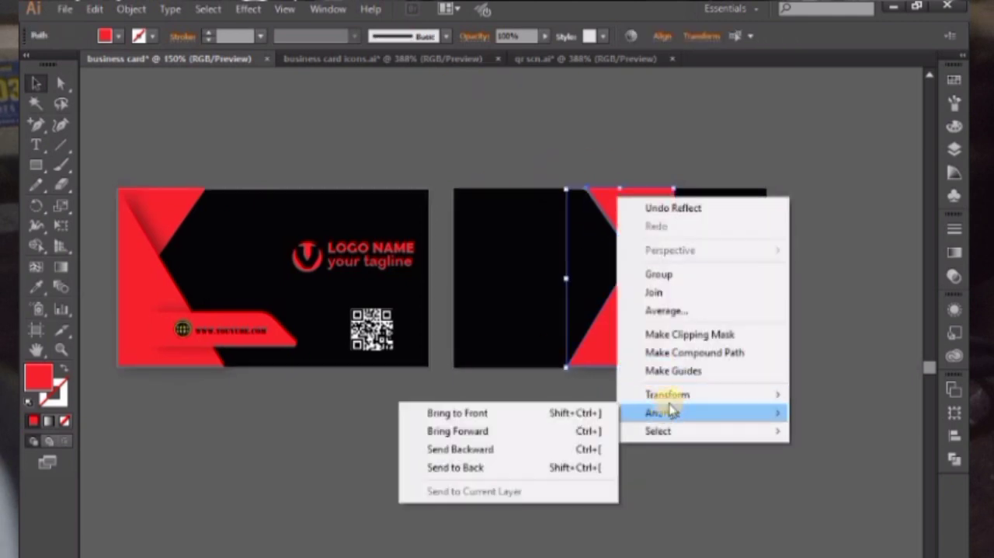
{"action": "mouse_move", "coordinate": [664, 394]}
{"action": "left_click", "coordinate": [572, 455]}
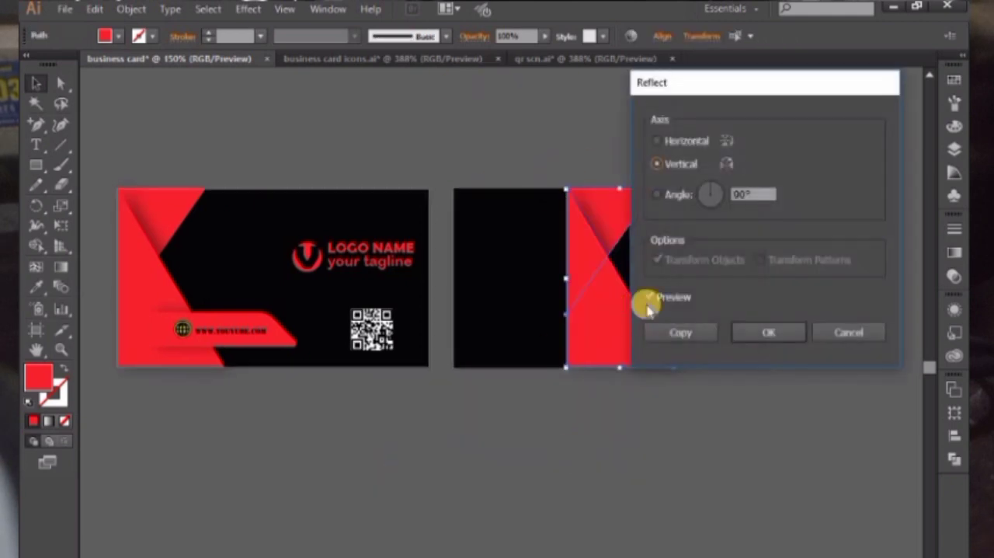
{"action": "left_click", "coordinate": [674, 142]}
{"action": "left_click_drag", "start_coordinate": [698, 80], "coordinate": [293, 149]}
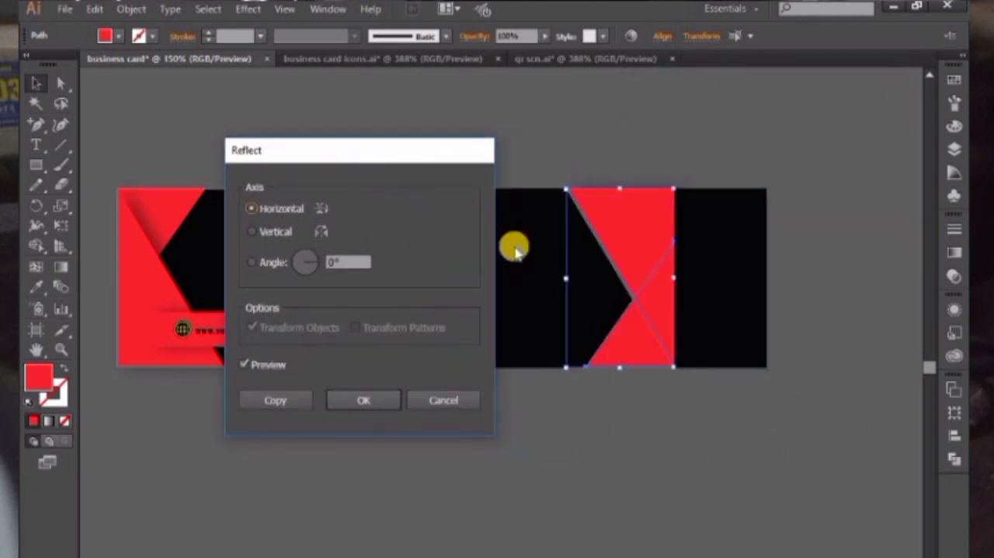
{"action": "left_click", "coordinate": [369, 405]}
{"action": "left_click", "coordinate": [577, 444]}
Start a new Drop Shadow effect on the back card's larger red triangle with the preview turned on
{"action": "left_click_drag", "start_coordinate": [637, 406], "coordinate": [701, 383]}
{"action": "left_click", "coordinate": [673, 249]}
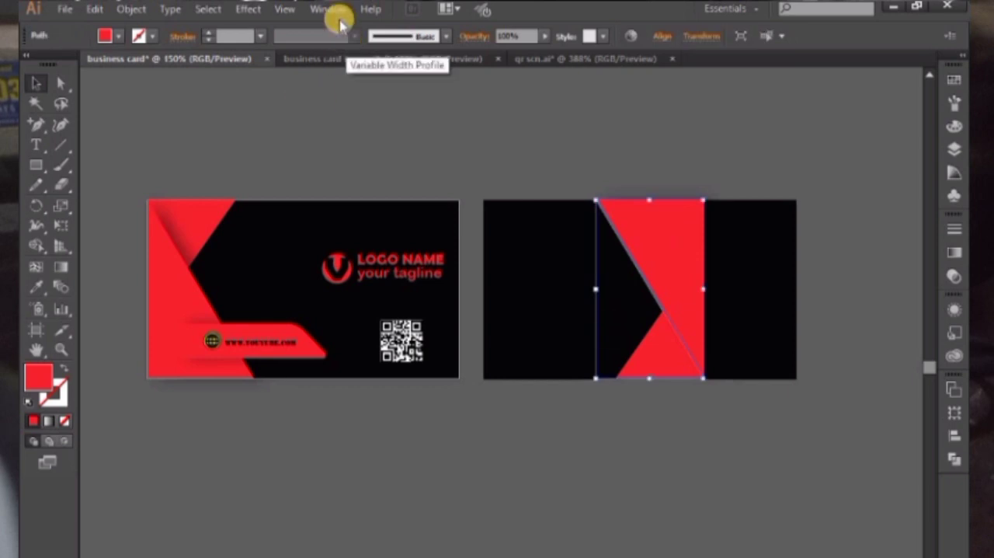
{"action": "left_click", "coordinate": [248, 8]}
{"action": "mouse_move", "coordinate": [272, 195]}
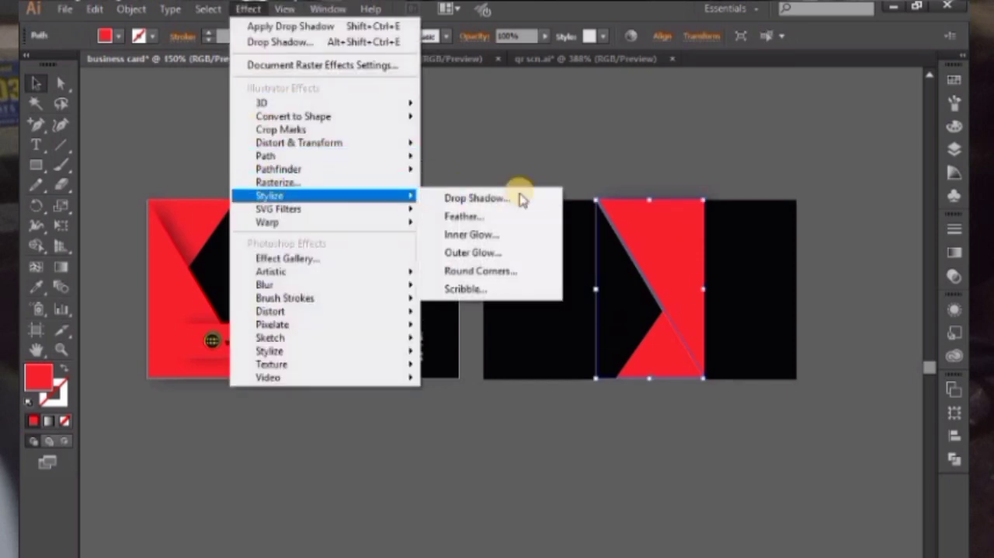
{"action": "left_click", "coordinate": [520, 195]}
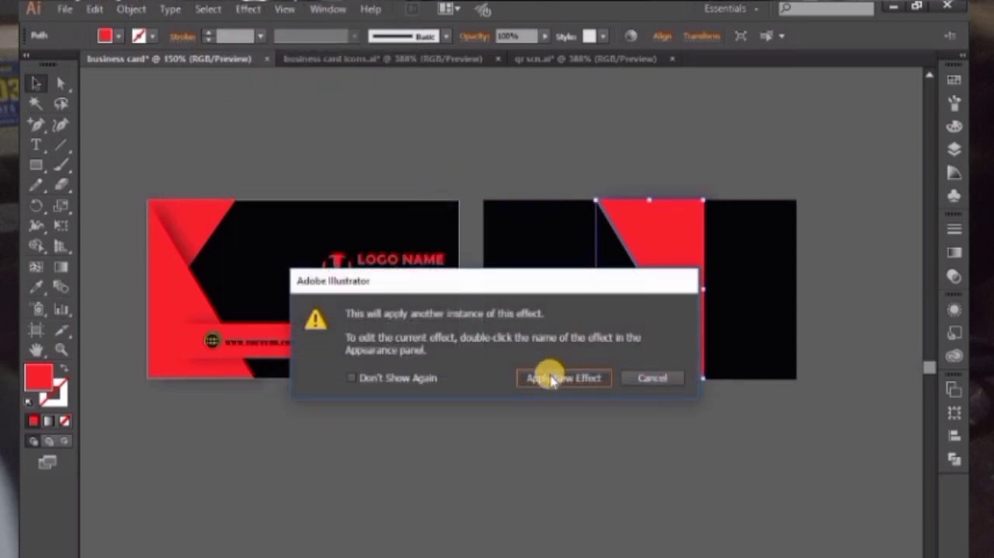
{"action": "left_click", "coordinate": [551, 379]}
{"action": "left_click", "coordinate": [489, 305]}
{"action": "left_click_drag", "start_coordinate": [598, 101], "coordinate": [355, 132]}
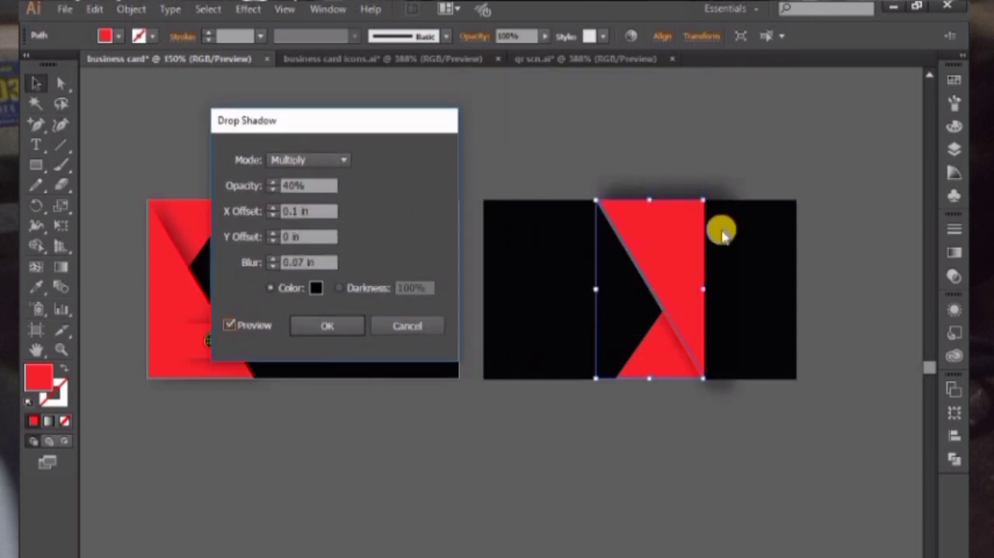
Set the triangle's drop shadow to X offset 0 in, Y offset -0.1 in and blur 0.1 in, and apply it
{"action": "left_click", "coordinate": [273, 239]}
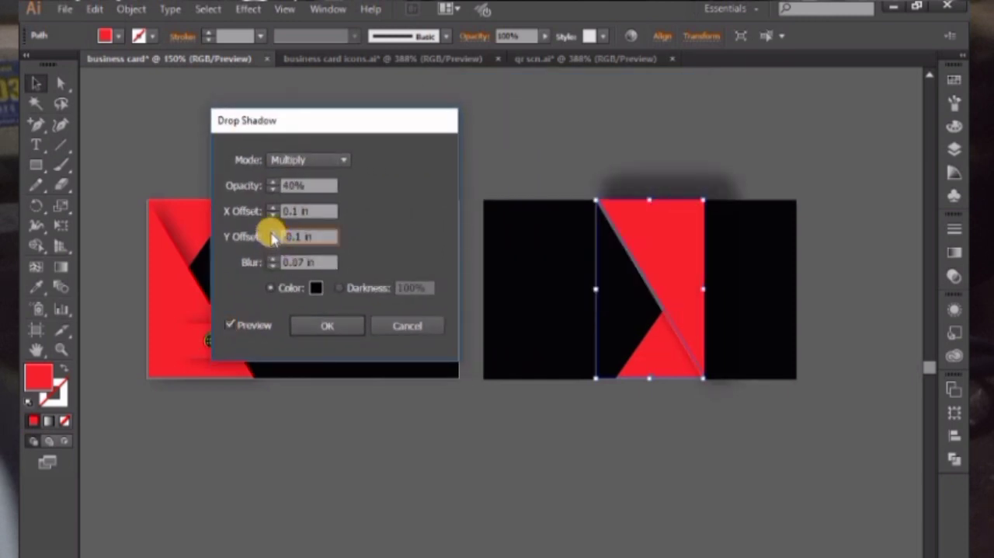
{"action": "left_click", "coordinate": [272, 233]}
{"action": "left_click", "coordinate": [273, 233]}
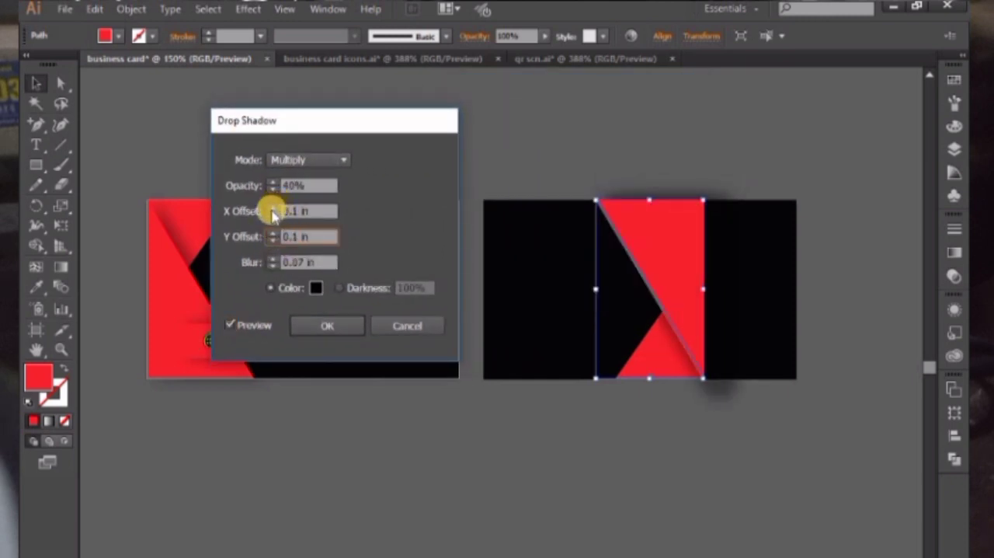
{"action": "left_click", "coordinate": [273, 216]}
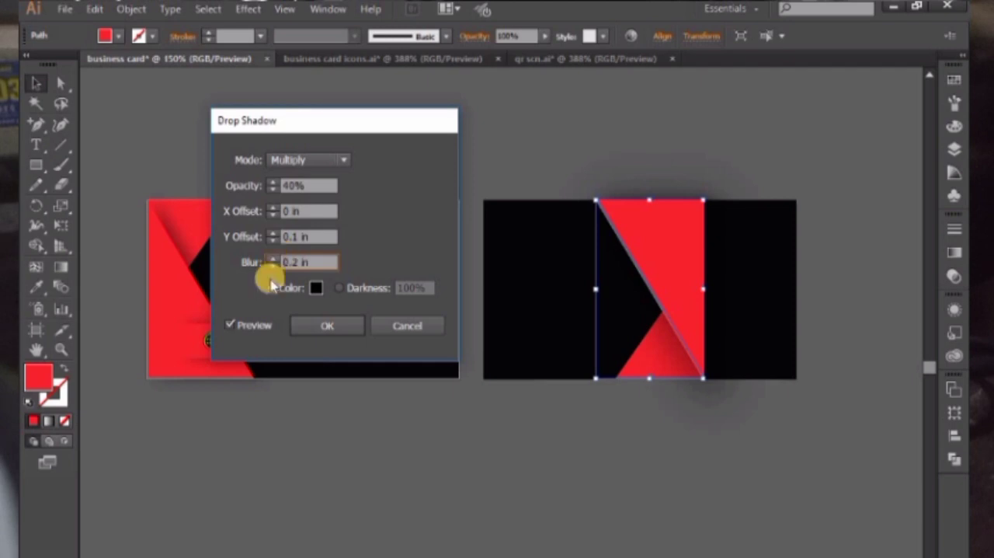
{"action": "left_click", "coordinate": [289, 259]}
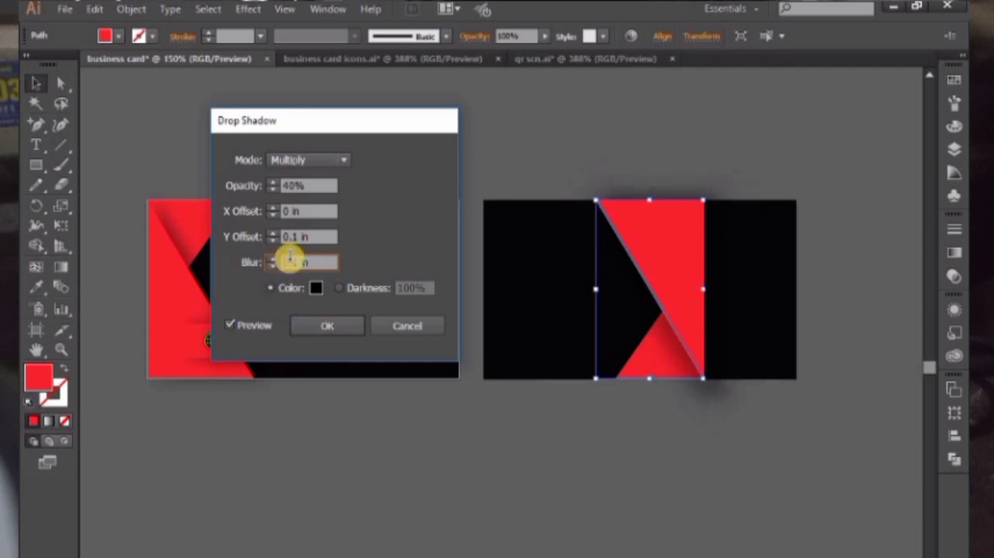
{"action": "left_click", "coordinate": [274, 216]}
{"action": "left_click", "coordinate": [274, 215]}
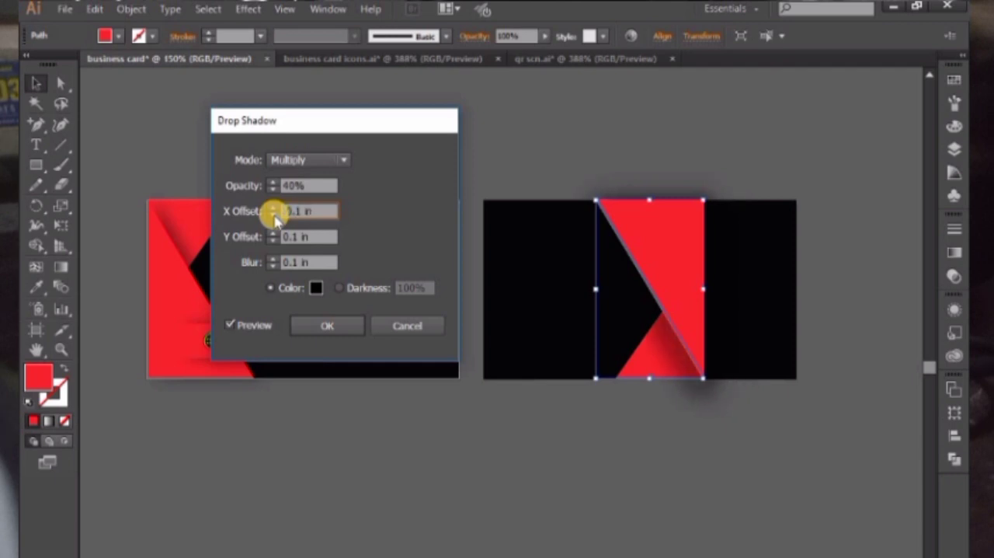
{"action": "left_click", "coordinate": [274, 207]}
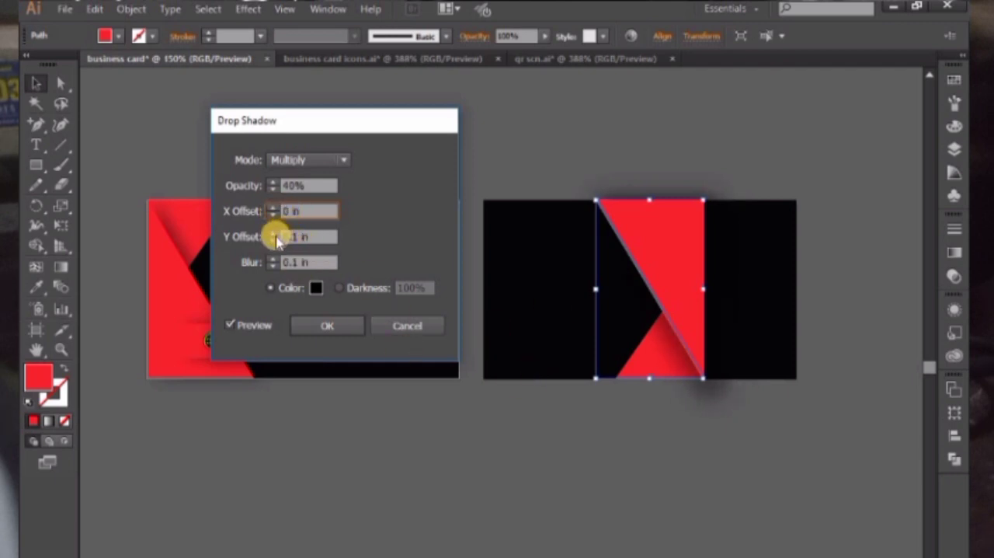
{"action": "left_click", "coordinate": [274, 234]}
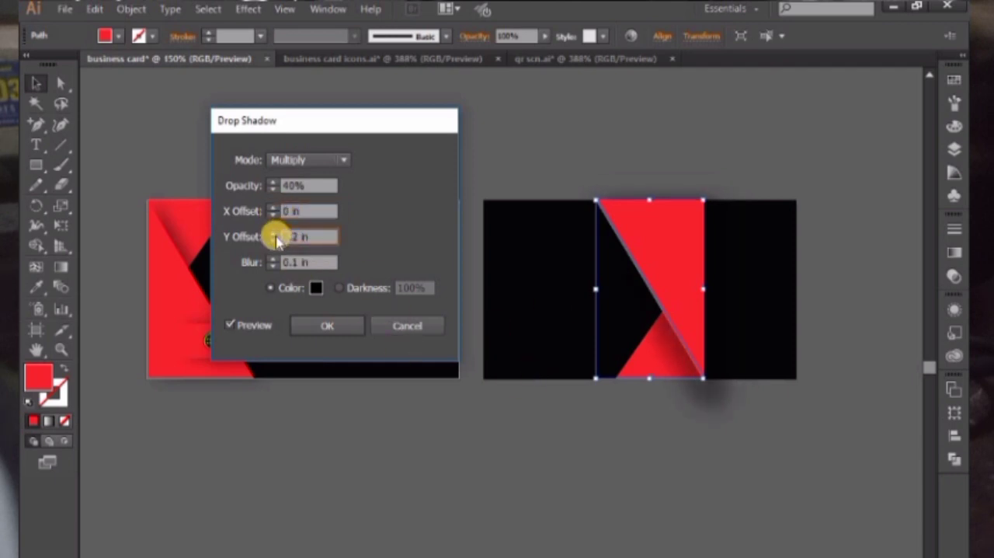
{"action": "left_click", "coordinate": [274, 240]}
{"action": "left_click", "coordinate": [274, 239]}
{"action": "left_click", "coordinate": [274, 239]}
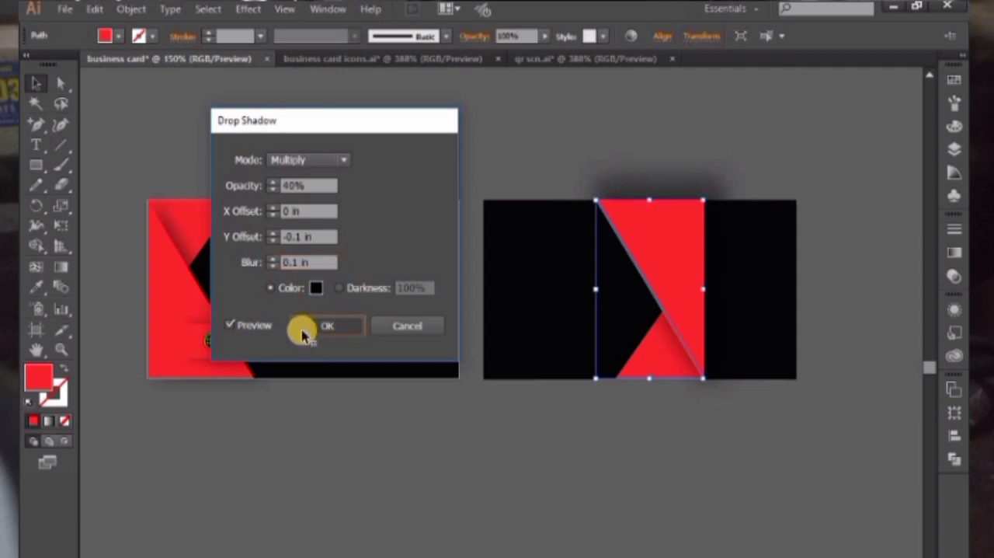
{"action": "left_click", "coordinate": [307, 325]}
{"action": "left_click", "coordinate": [669, 195]}
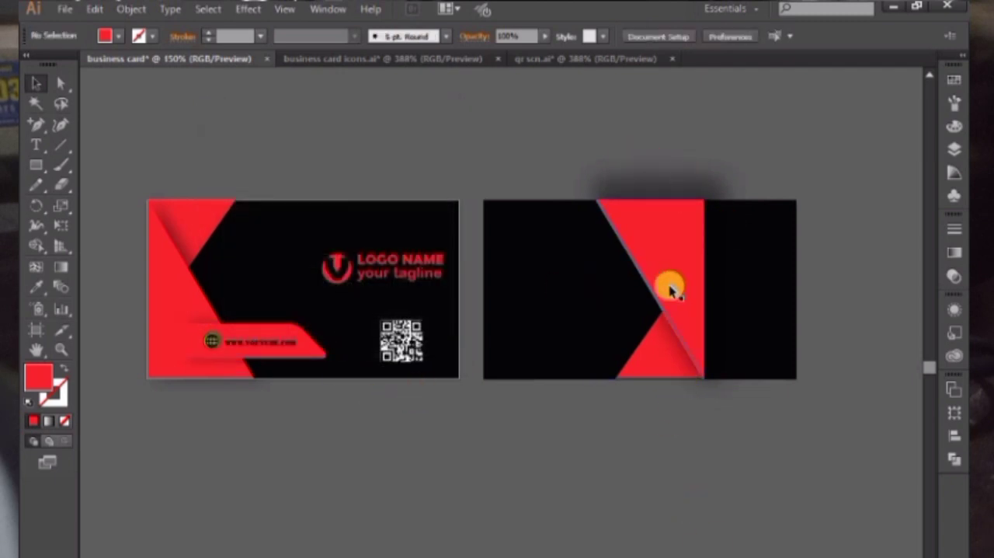
Move both red triangles flush against the back card's right edge
{"action": "left_click_drag", "start_coordinate": [665, 291], "coordinate": [757, 304]}
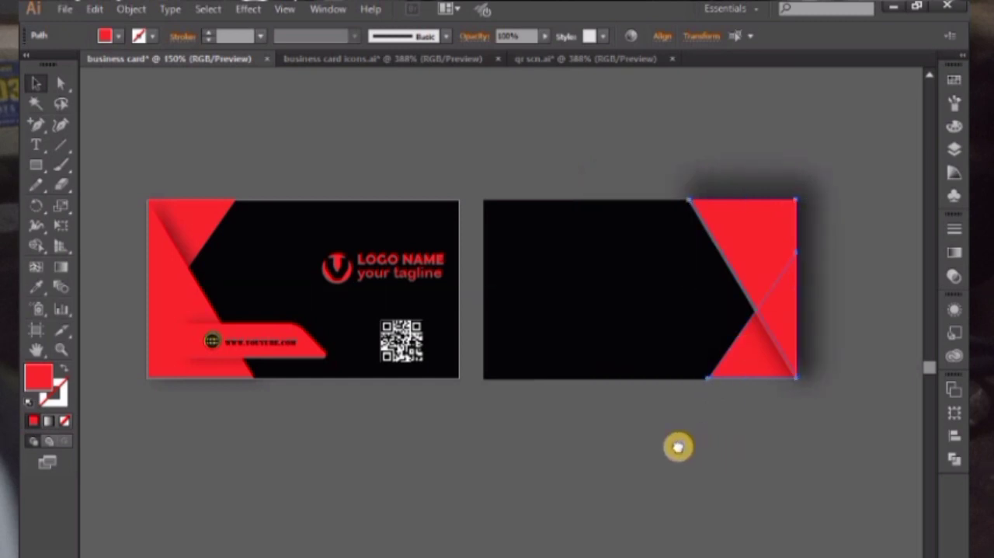
{"action": "left_click_drag", "start_coordinate": [663, 443], "coordinate": [564, 427]}
{"action": "left_click_drag", "start_coordinate": [637, 274], "coordinate": [730, 421]}
{"action": "left_click", "coordinate": [36, 83]}
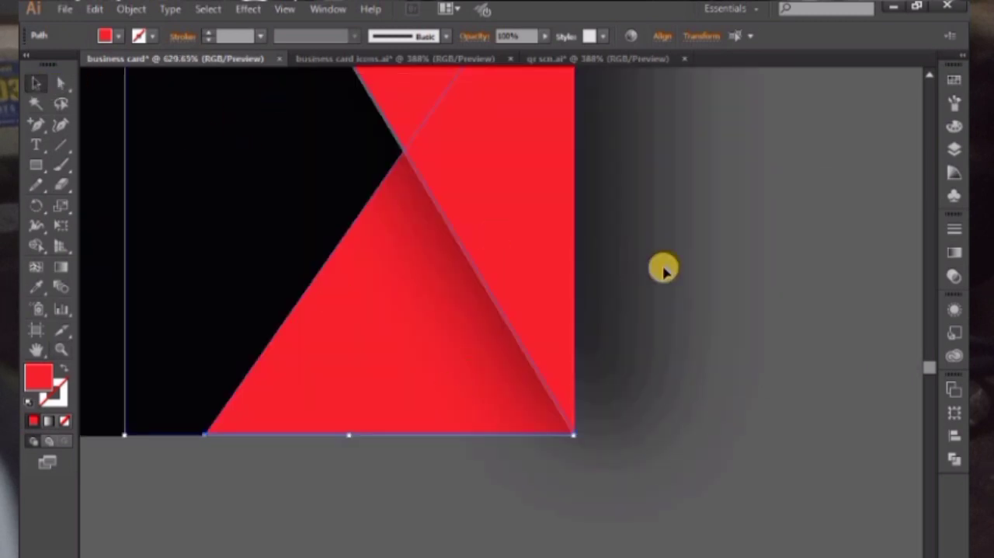
{"action": "left_click", "coordinate": [809, 364]}
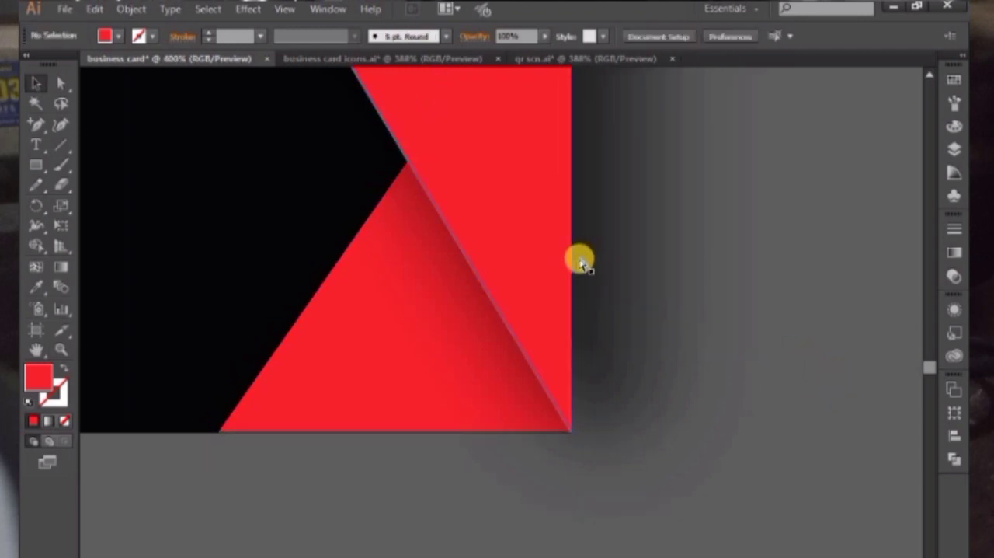
{"action": "key", "text": "ctrl+minus"}
{"action": "key", "text": "ctrl+minus"}
{"action": "key", "text": "ctrl+minus"}
{"action": "key", "text": "ctrl+minus"}
{"action": "left_click_drag", "start_coordinate": [620, 216], "coordinate": [743, 215]}
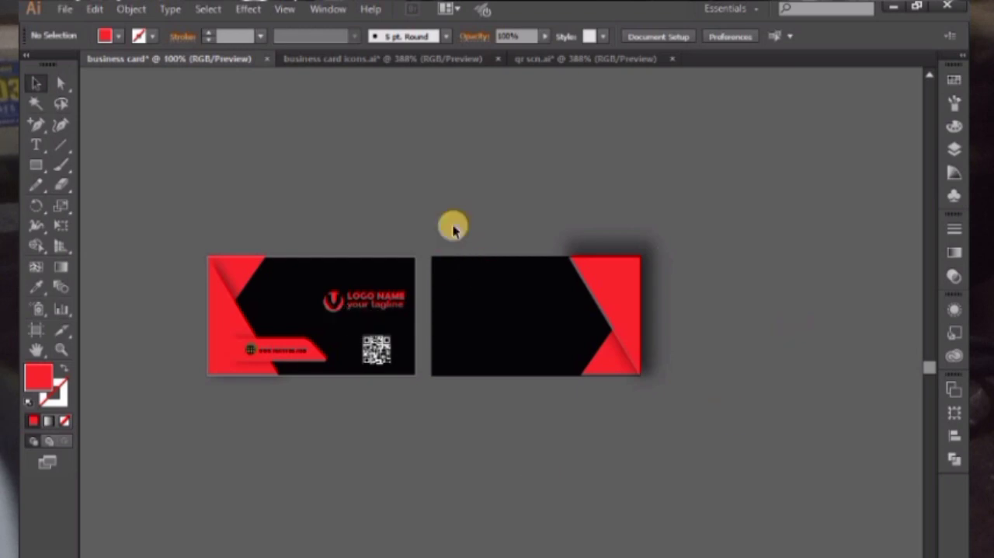
Create a card-sized red rectangle and align it exactly over the back card
{"action": "left_click", "coordinate": [36, 163]}
{"action": "left_click", "coordinate": [293, 178]}
{"action": "left_click", "coordinate": [461, 333]}
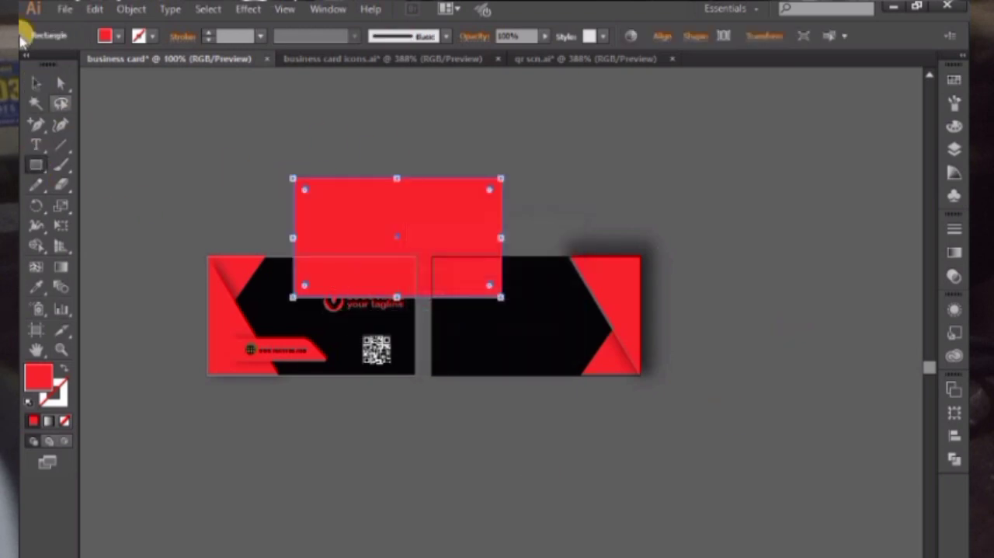
{"action": "left_click", "coordinate": [36, 83]}
{"action": "left_click_drag", "start_coordinate": [414, 251], "coordinate": [566, 321]}
Make a clipping mask from the new rectangle and the larger red triangle to trim the shadow to the back card
{"action": "left_click", "coordinate": [656, 297], "text": "shift"}
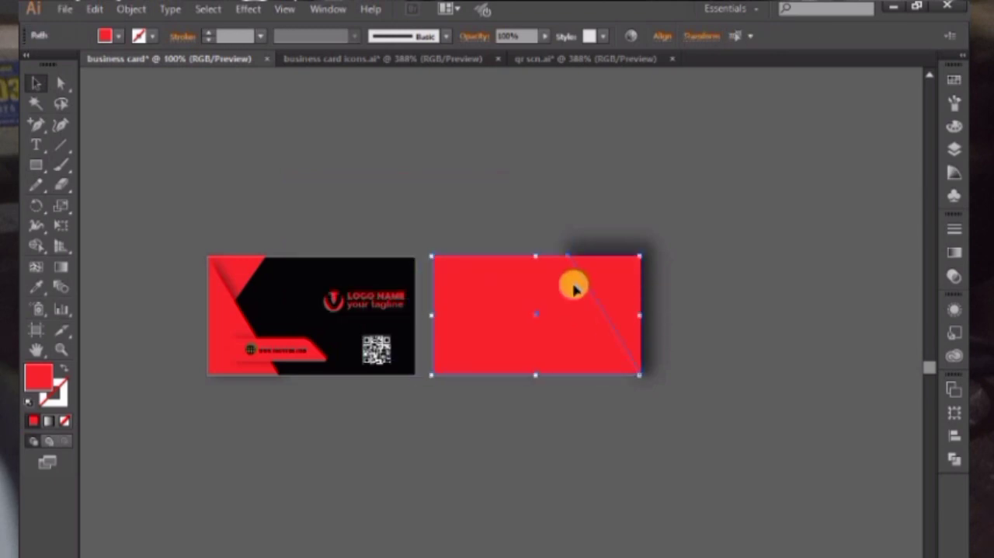
{"action": "right_click", "coordinate": [573, 285]}
{"action": "left_click", "coordinate": [647, 421]}
{"action": "left_click", "coordinate": [707, 365]}
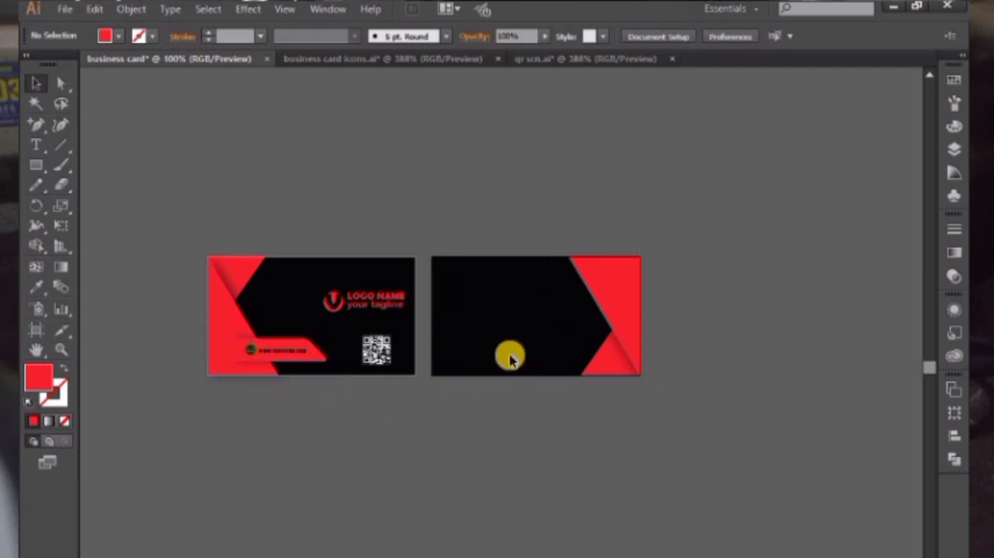
Draw a long red bar across the larger triangle's slanted edge on the back card and move it slightly up
{"action": "left_click", "coordinate": [46, 171]}
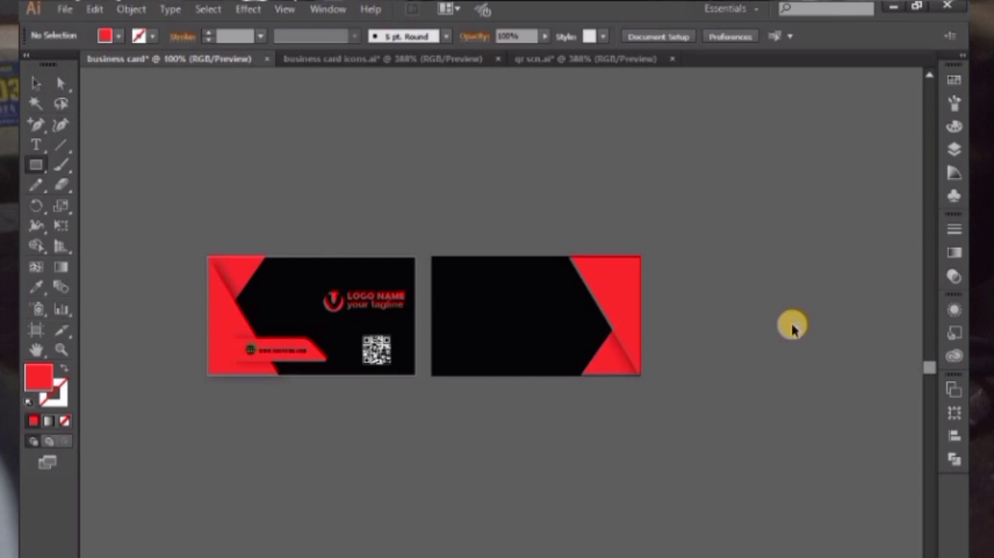
{"action": "scroll", "coordinate": [792, 327], "scroll_direction": "up", "scroll_amount": 5}
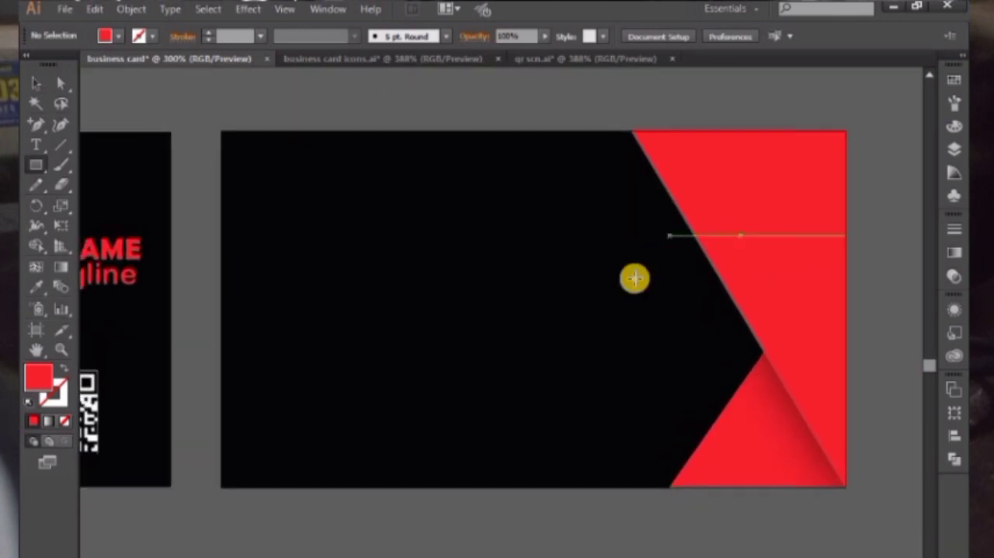
{"action": "left_click_drag", "start_coordinate": [741, 236], "coordinate": [530, 284]}
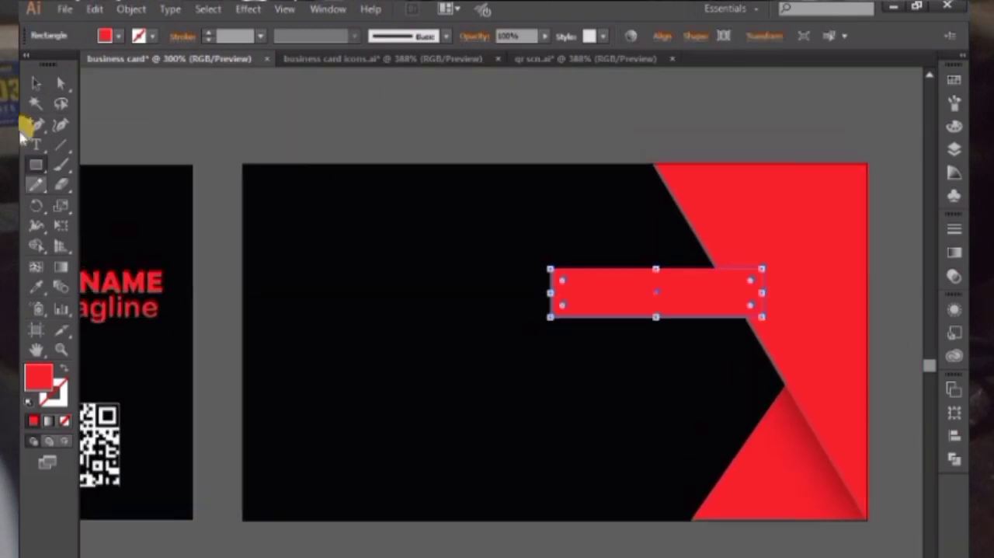
{"action": "left_click", "coordinate": [34, 84]}
{"action": "left_click_drag", "start_coordinate": [661, 291], "coordinate": [660, 266]}
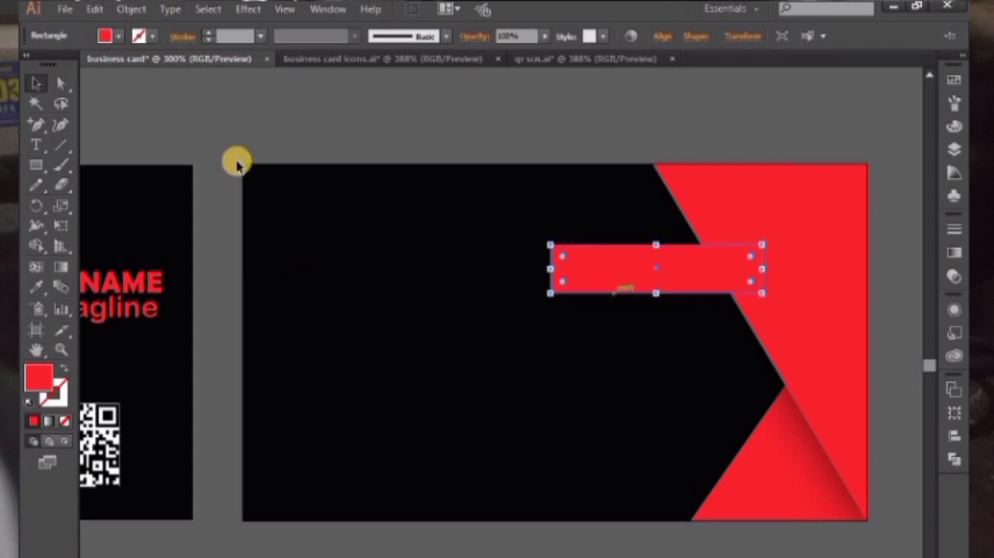
Shift the red bar's lower-left anchor point outward to the left to slant its left end
{"action": "left_click", "coordinate": [60, 83]}
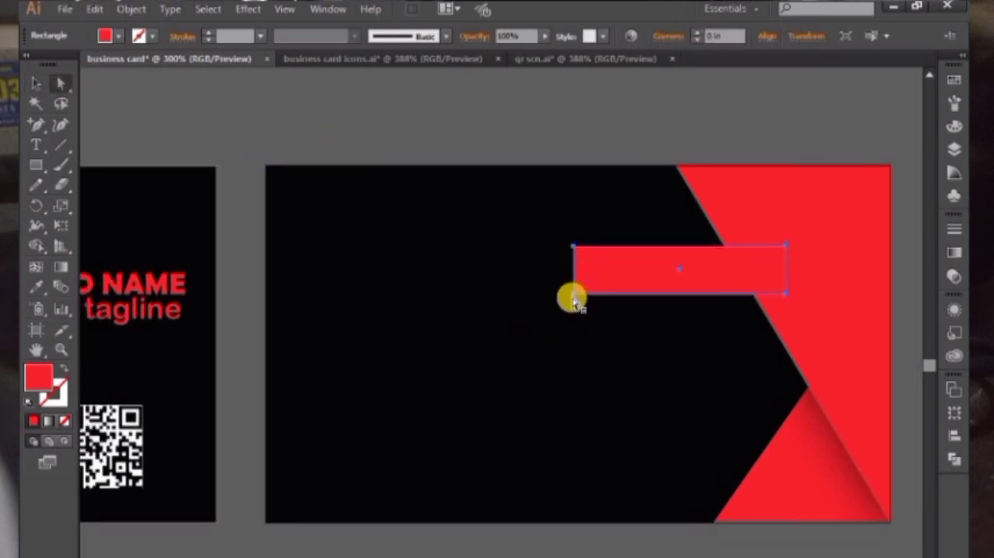
{"action": "left_click", "coordinate": [572, 299]}
{"action": "left_click", "coordinate": [574, 294]}
{"action": "key", "text": "Left"}
{"action": "key", "text": "shift+Left"}
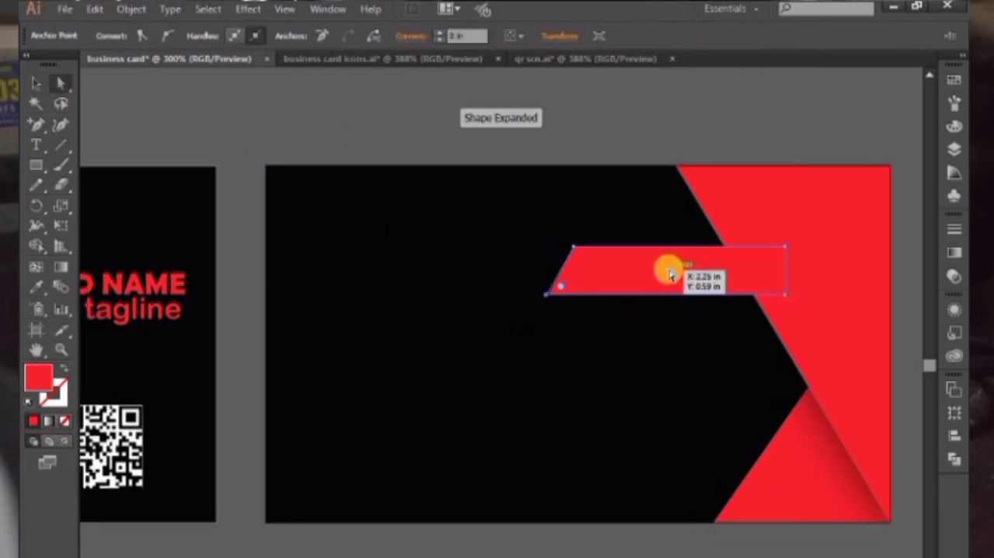
{"action": "key", "text": "shift+Left"}
{"action": "key", "text": "shift+Left"}
Round the two corners at the slanted left end of the red bar
{"action": "left_click_drag", "start_coordinate": [588, 266], "coordinate": [593, 270]}
{"action": "left_click_drag", "start_coordinate": [548, 297], "coordinate": [539, 285]}
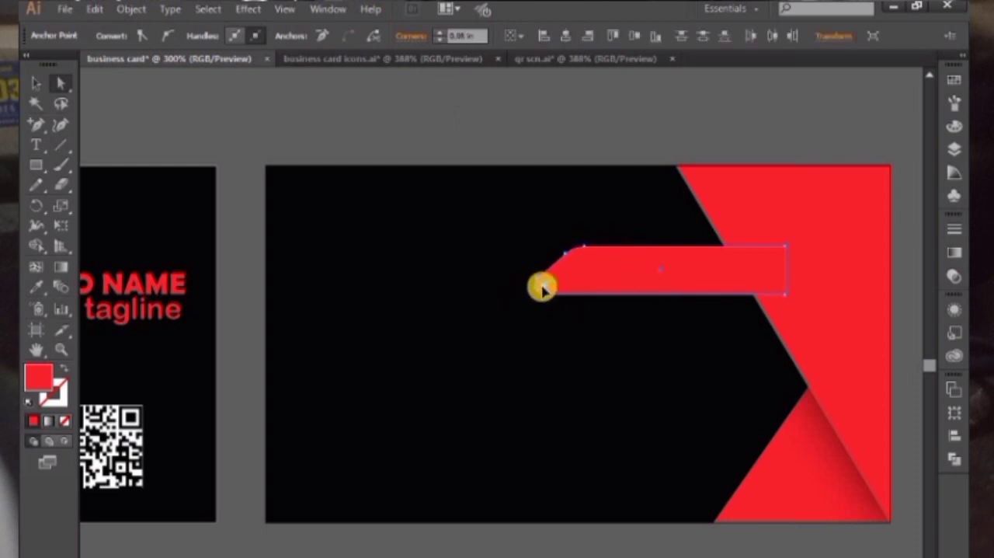
{"action": "left_click", "coordinate": [520, 130]}
{"action": "left_click_drag", "start_coordinate": [576, 144], "coordinate": [569, 159]}
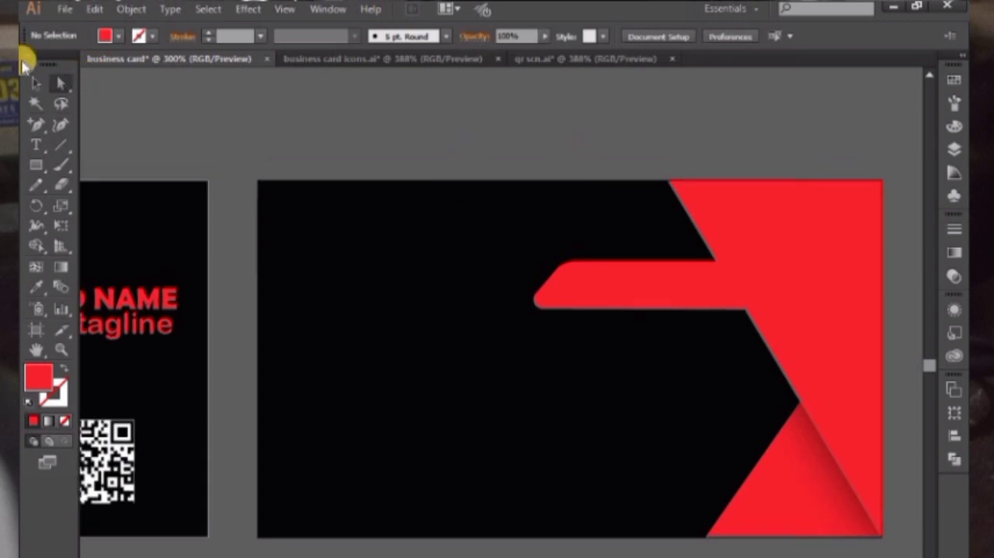
Apply a Multiply drop shadow to the red bar with 40% opacity, X and Y offsets 0 in and blur 0.1 in
{"action": "left_click", "coordinate": [36, 83]}
{"action": "left_click", "coordinate": [610, 278]}
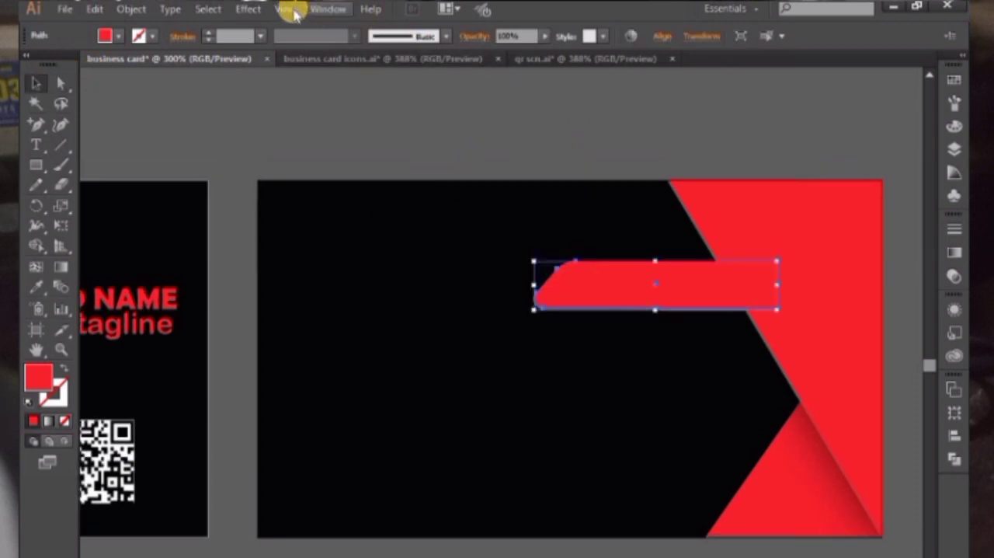
{"action": "left_click", "coordinate": [248, 9]}
{"action": "left_click", "coordinate": [451, 199]}
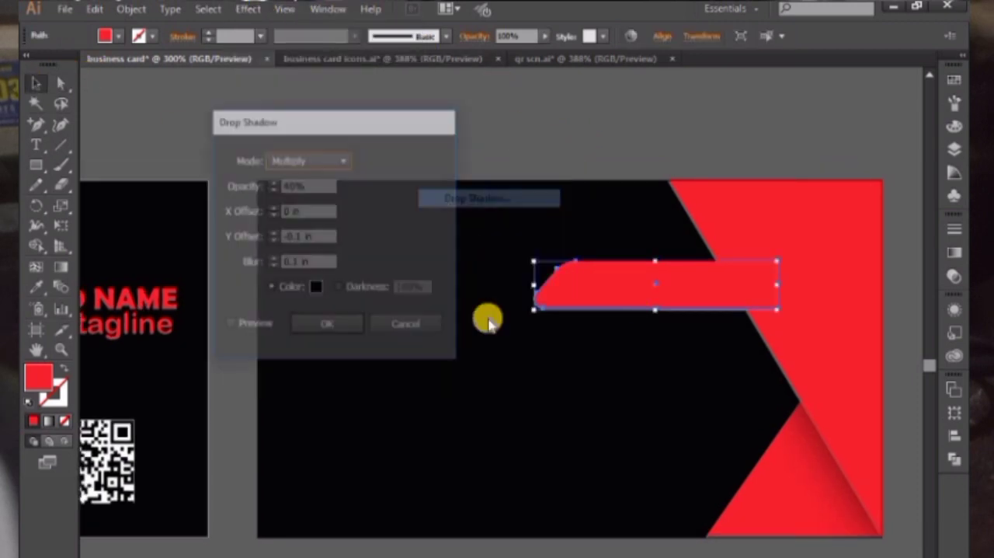
{"action": "left_click", "coordinate": [257, 324]}
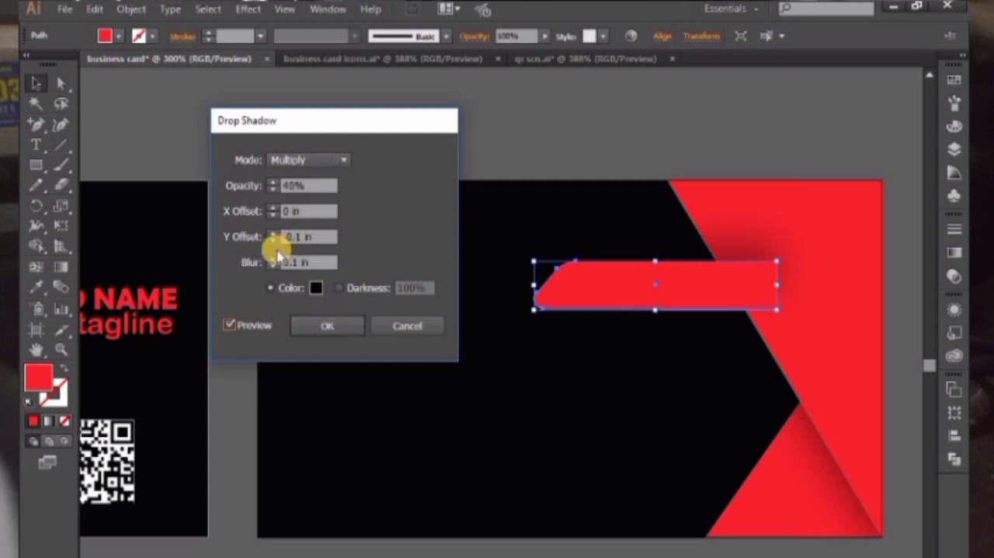
{"action": "left_click", "coordinate": [273, 235]}
{"action": "left_click", "coordinate": [274, 238]}
{"action": "left_click", "coordinate": [274, 238]}
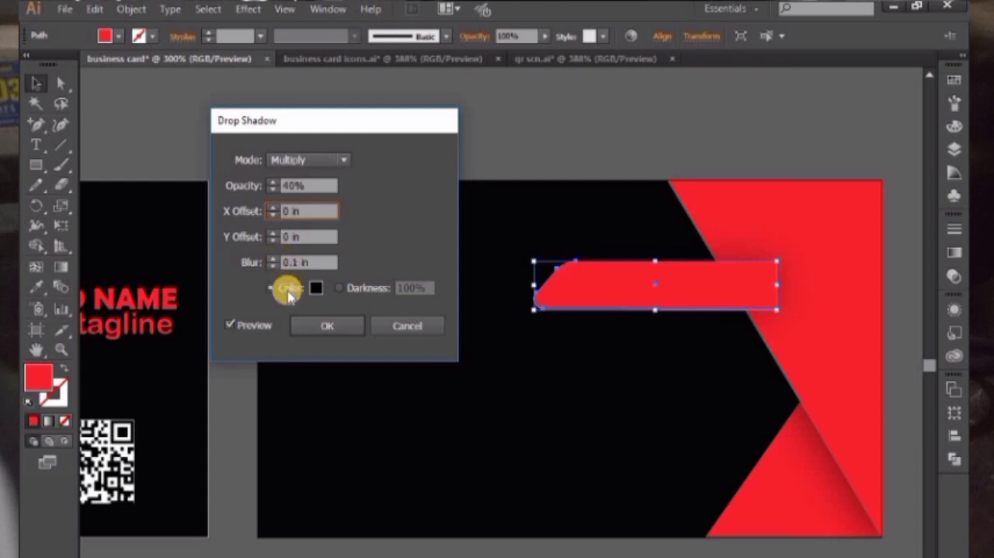
{"action": "left_click", "coordinate": [328, 330]}
Move the red bar further right over the triangle and reduce its height
{"action": "left_click_drag", "start_coordinate": [720, 290], "coordinate": [746, 290]}
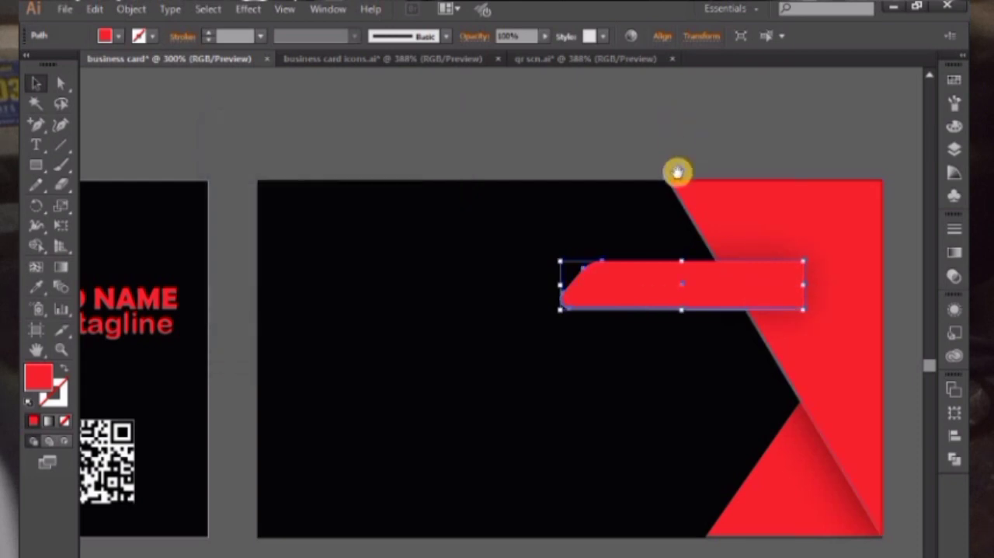
{"action": "left_click_drag", "start_coordinate": [677, 171], "coordinate": [702, 165]}
{"action": "left_click_drag", "start_coordinate": [710, 254], "coordinate": [717, 260]}
{"action": "left_click", "coordinate": [681, 155]}
{"action": "left_click_drag", "start_coordinate": [548, 166], "coordinate": [656, 104]}
{"action": "left_click_drag", "start_coordinate": [503, 172], "coordinate": [416, 212]}
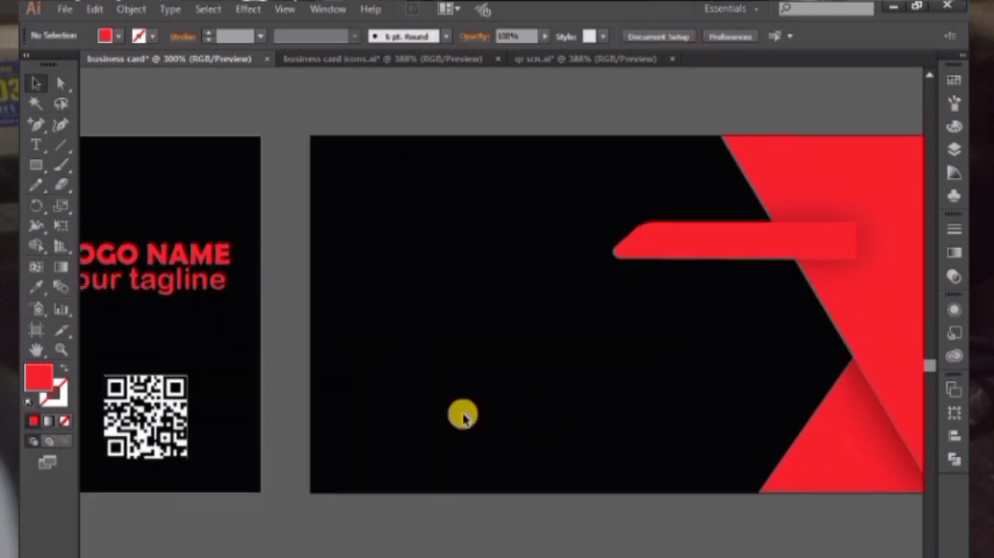
Copy the four contact icons with their text lines from the business card icons document to the lower part of the back card
{"action": "left_click", "coordinate": [377, 59]}
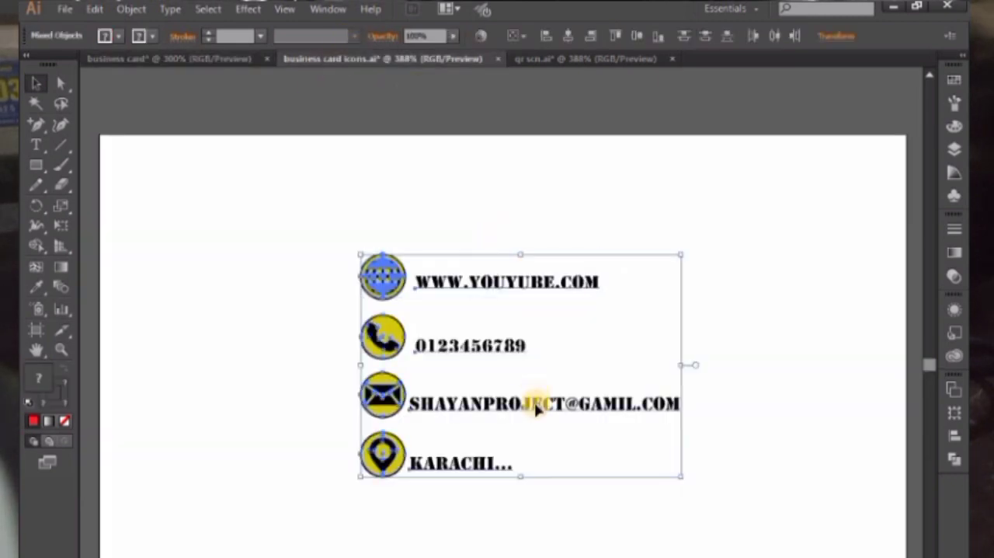
{"action": "left_click_drag", "start_coordinate": [536, 409], "coordinate": [589, 412]}
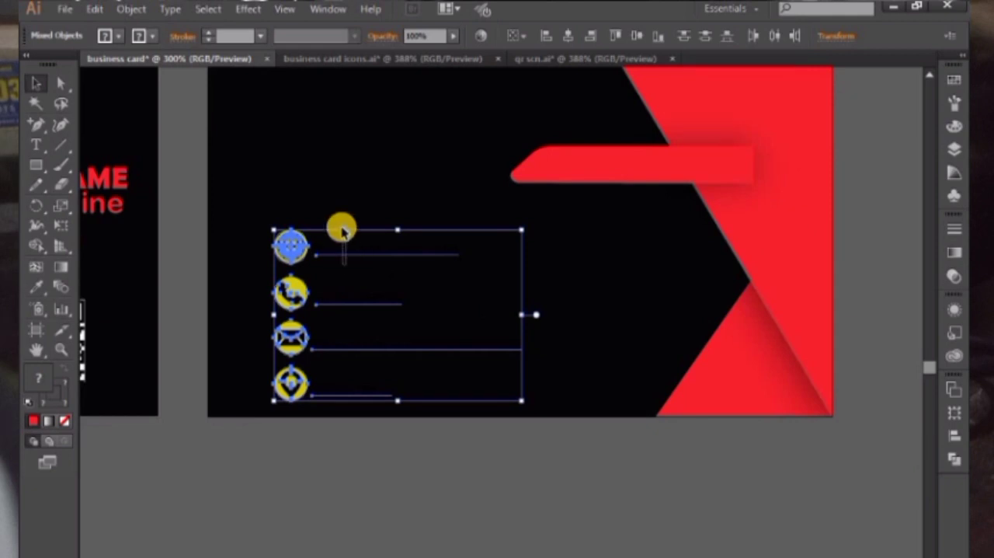
Recolour the website, phone, e-mail and location text lines on the back card white
{"action": "left_click", "coordinate": [358, 255]}
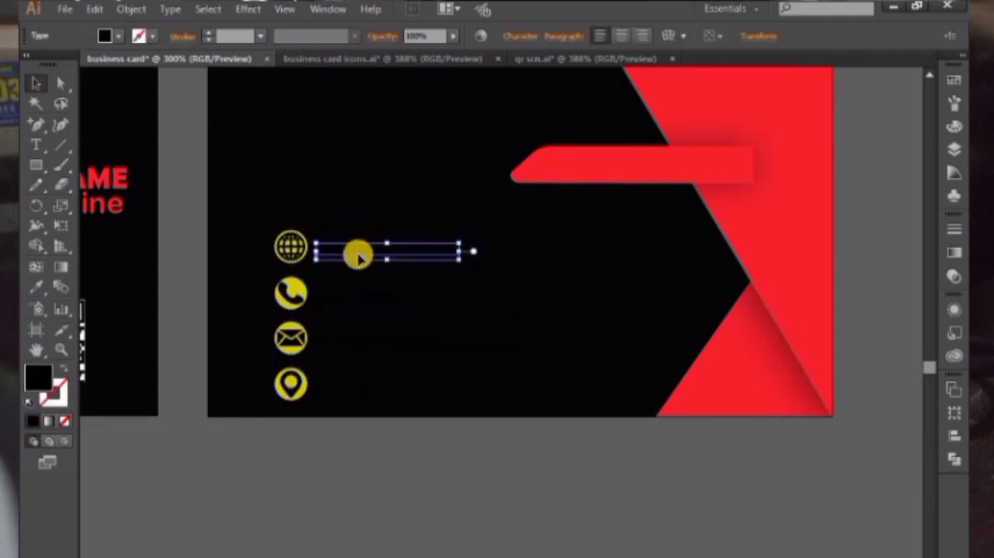
{"action": "left_click", "coordinate": [35, 289]}
{"action": "left_click", "coordinate": [958, 83]}
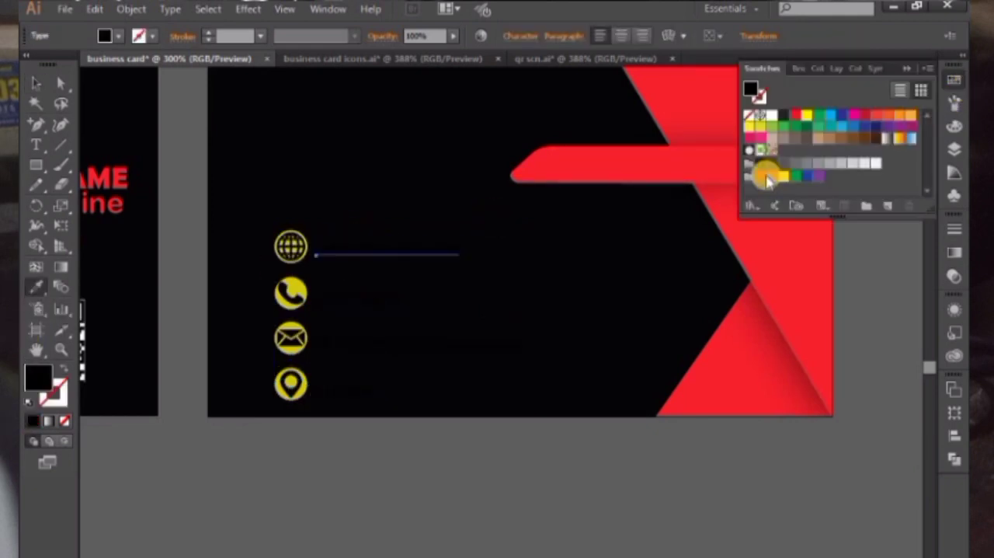
{"action": "left_click", "coordinate": [769, 116]}
{"action": "key", "text": "v"}
{"action": "left_click", "coordinate": [401, 298]}
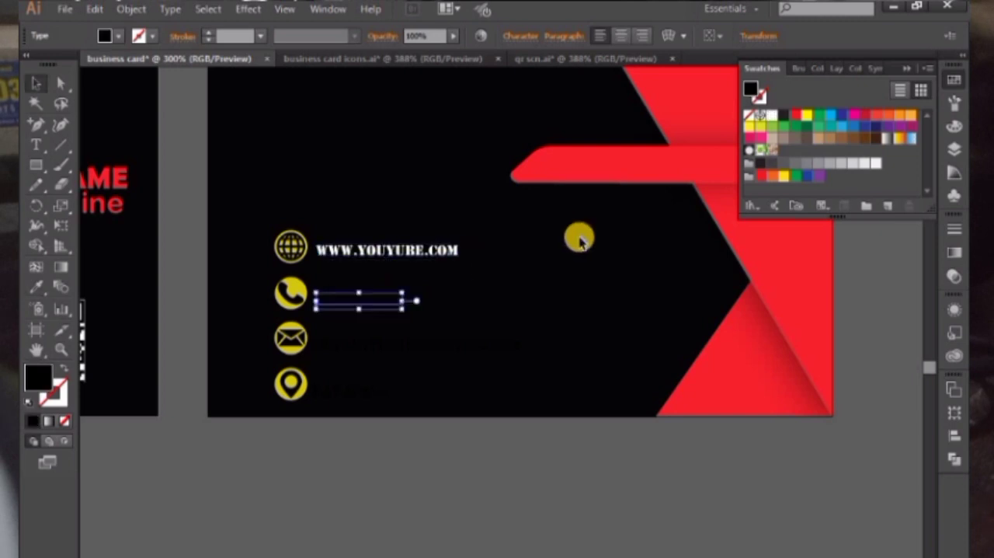
{"action": "left_click", "coordinate": [771, 116]}
{"action": "left_click", "coordinate": [393, 338]}
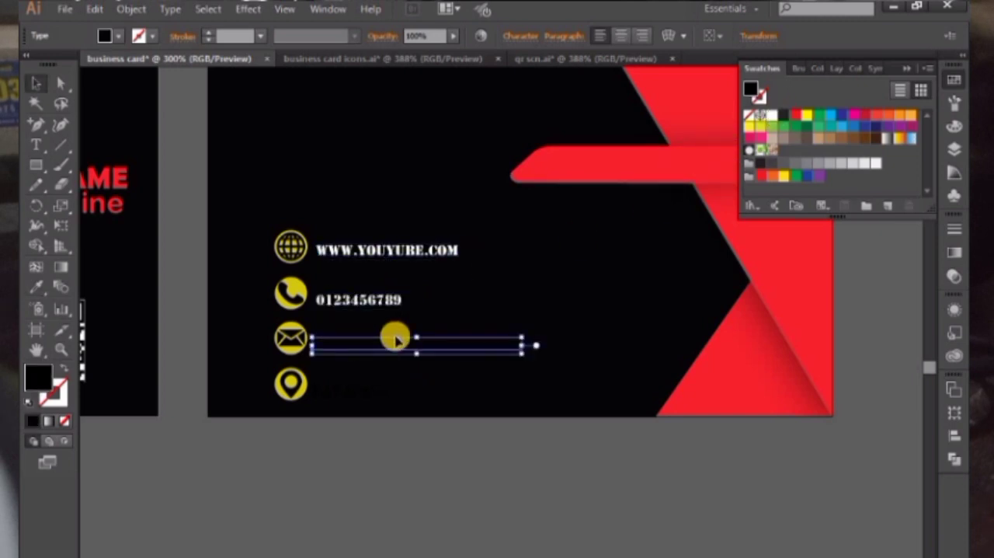
{"action": "left_click", "coordinate": [772, 115]}
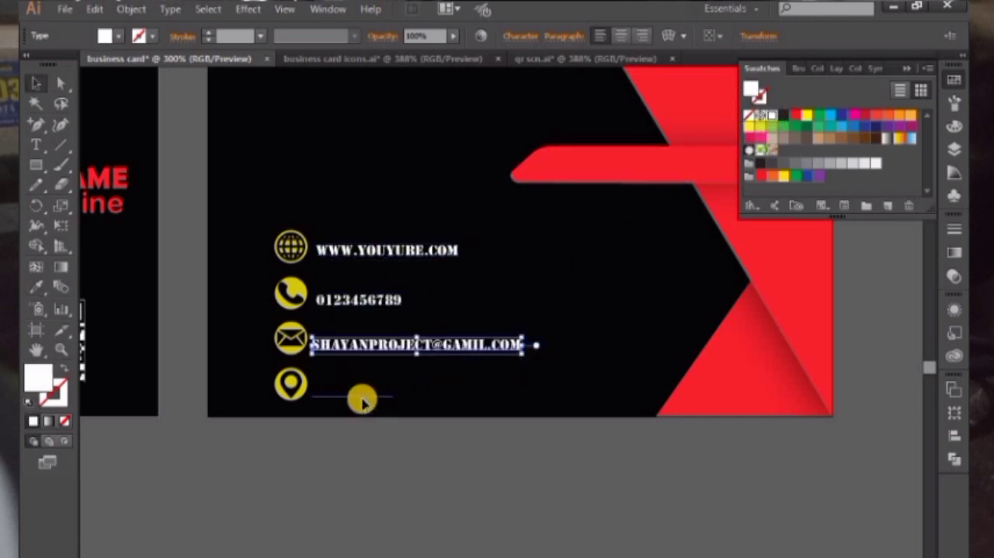
{"action": "left_click", "coordinate": [362, 399]}
{"action": "left_click", "coordinate": [771, 116]}
{"action": "left_click", "coordinate": [574, 413]}
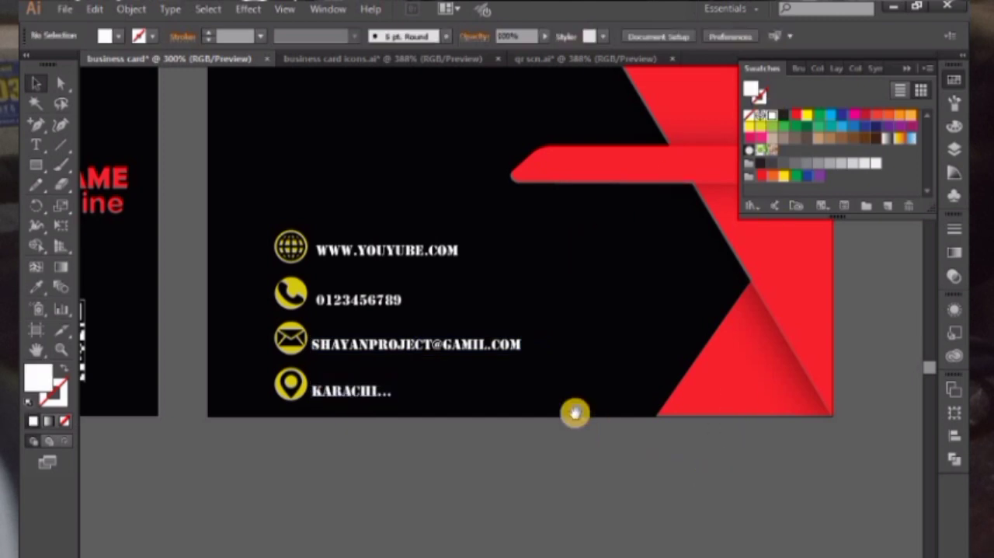
Add the text "your name" at the upper left of the back card
{"action": "left_click_drag", "start_coordinate": [575, 412], "coordinate": [728, 434]}
{"action": "left_click", "coordinate": [907, 68]}
{"action": "left_click_drag", "start_coordinate": [861, 188], "coordinate": [802, 223]}
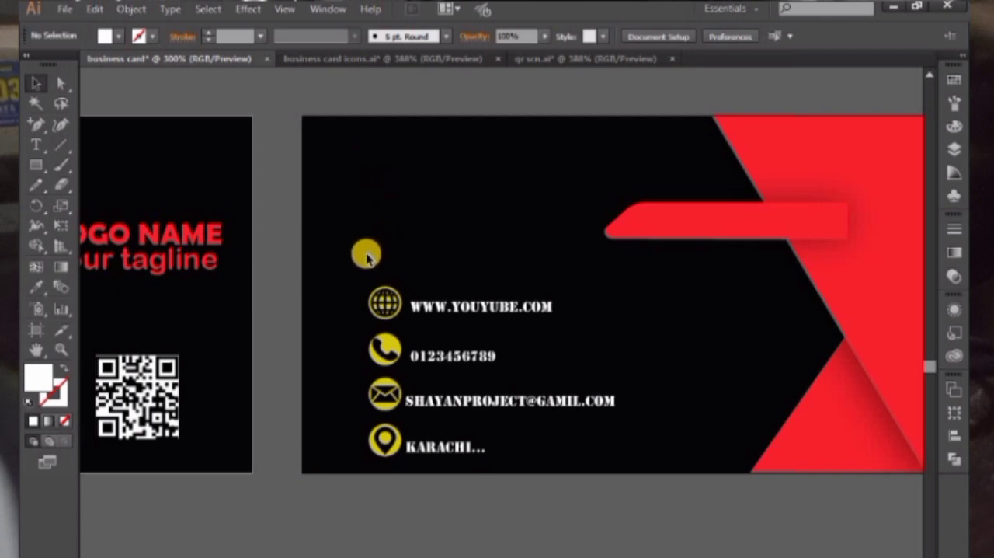
{"action": "scroll", "coordinate": [413, 162], "scroll_direction": "left", "scroll_amount": 1}
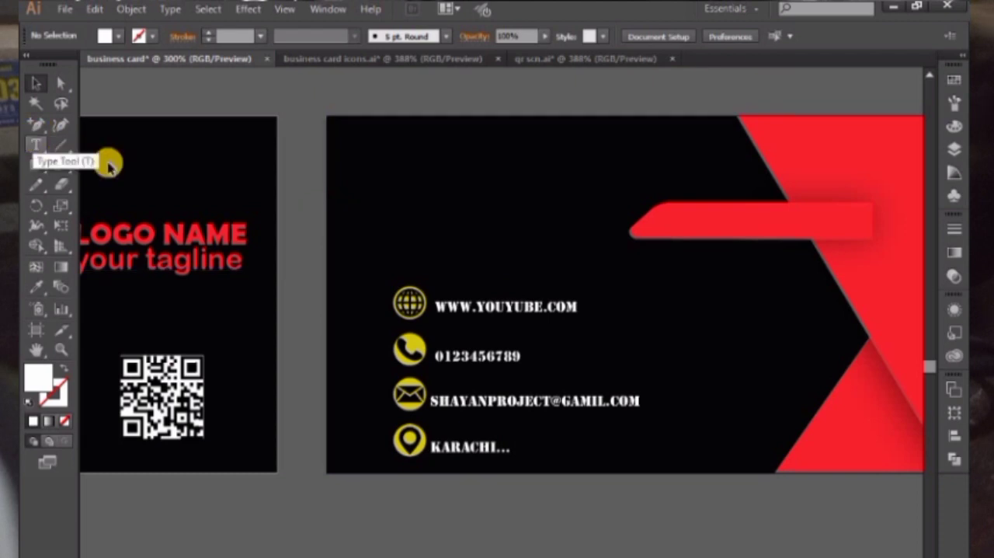
{"action": "left_click", "coordinate": [35, 145]}
{"action": "left_click", "coordinate": [401, 153]}
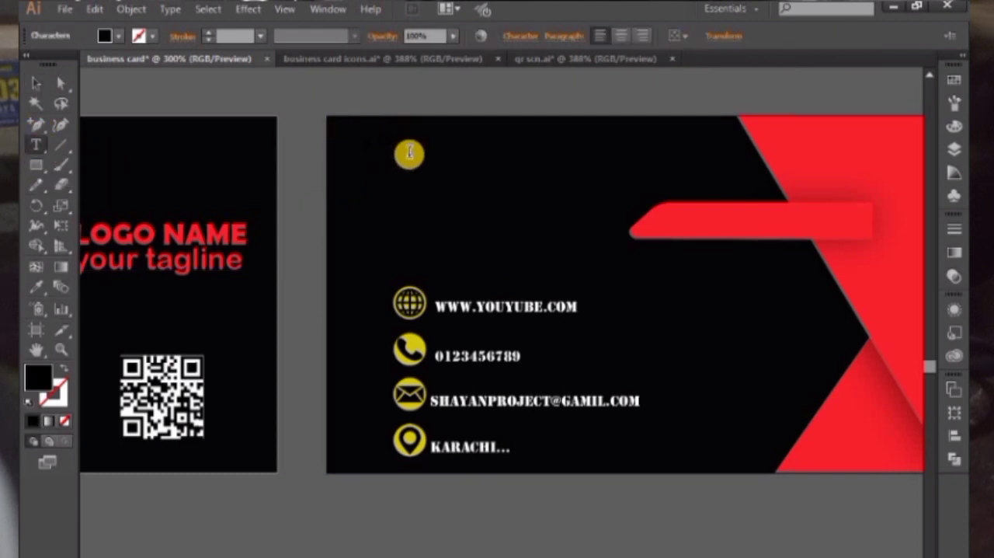
Apply the red LOGO NAME text styling to the name placeholder on the back card and nudge it slightly right
{"action": "left_click", "coordinate": [35, 286]}
{"action": "left_click", "coordinate": [140, 226]}
{"action": "left_click", "coordinate": [97, 275]}
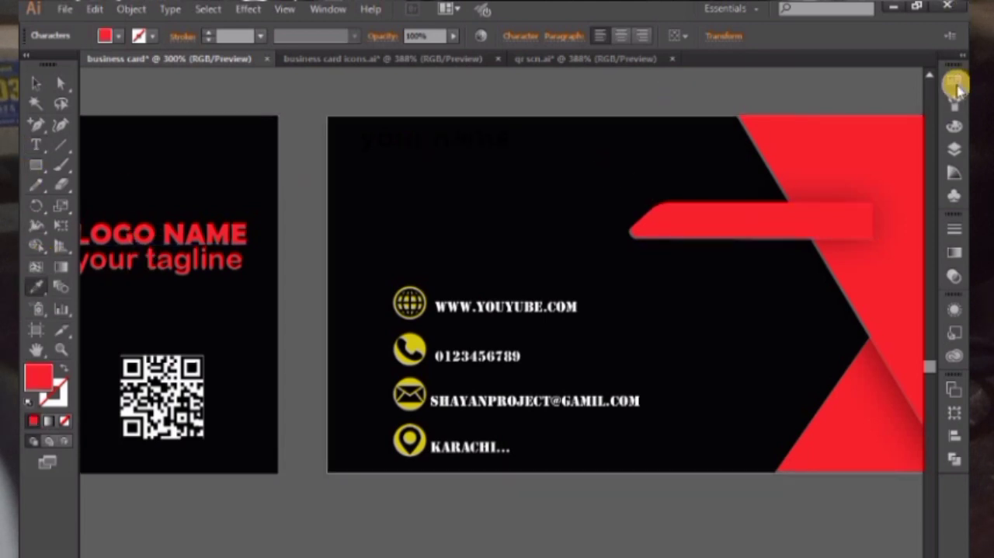
{"action": "left_click", "coordinate": [956, 84]}
{"action": "left_click", "coordinate": [31, 85]}
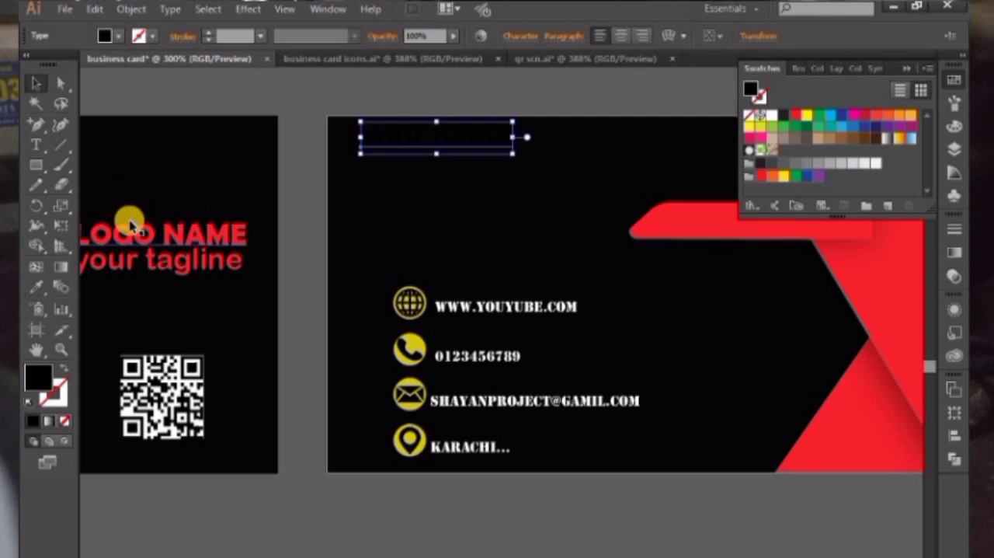
{"action": "key", "text": "i"}
{"action": "left_click", "coordinate": [124, 231]}
{"action": "left_click", "coordinate": [35, 85]}
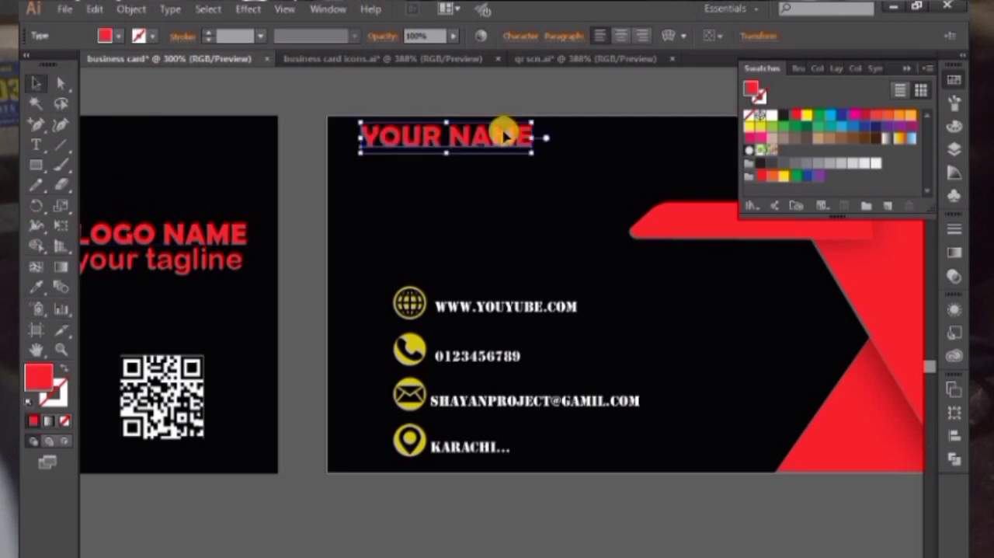
{"action": "left_click_drag", "start_coordinate": [508, 138], "coordinate": [515, 139]}
{"action": "left_click", "coordinate": [541, 97]}
{"action": "left_click_drag", "start_coordinate": [416, 139], "coordinate": [449, 153]}
Try the lower triangle's red on the back card's website text and undo it
{"action": "left_click", "coordinate": [515, 317]}
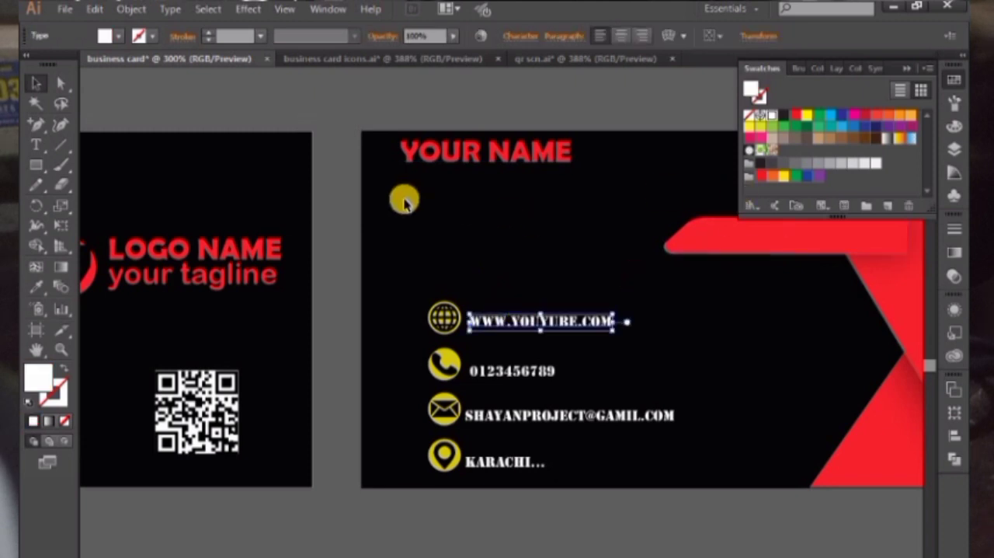
{"action": "key", "text": "i"}
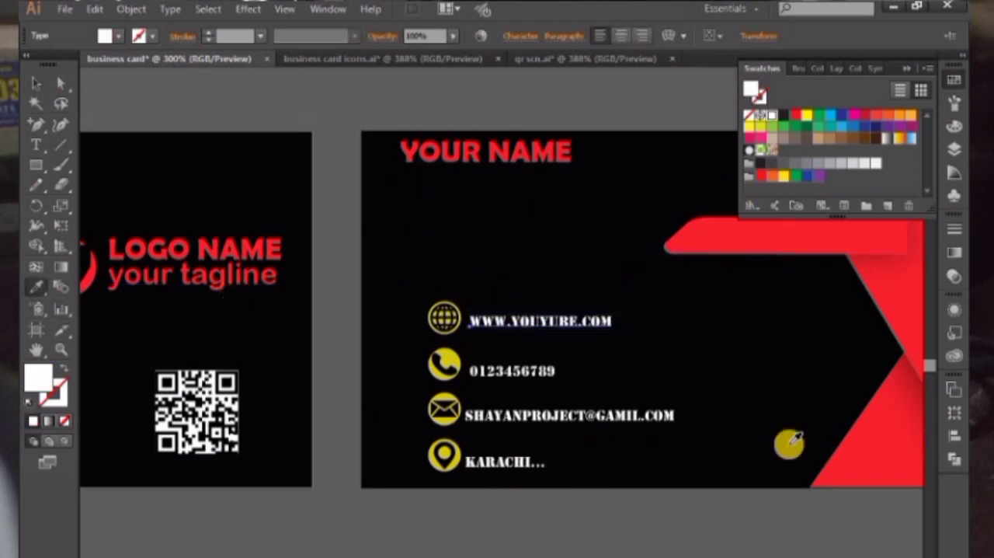
{"action": "left_click", "coordinate": [857, 443]}
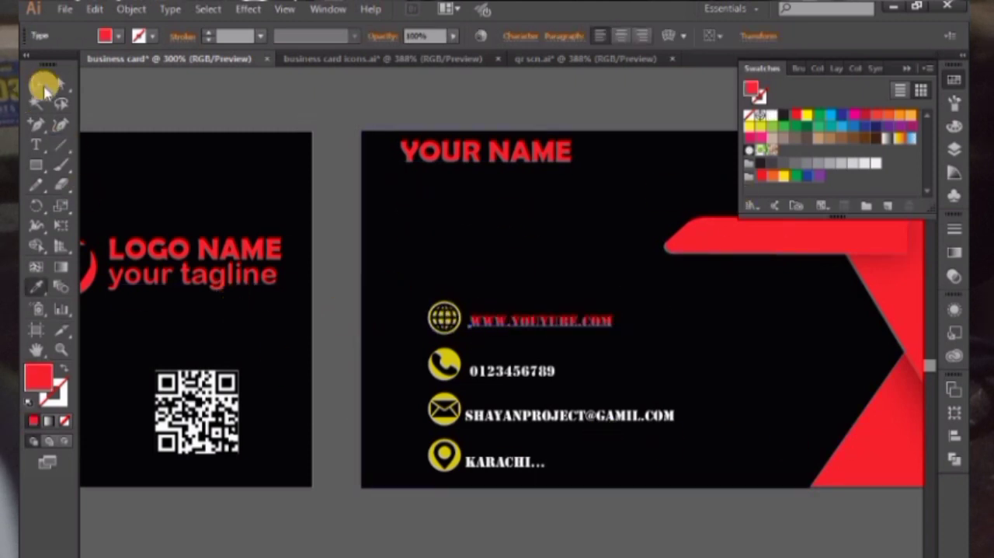
{"action": "left_click", "coordinate": [44, 88]}
{"action": "left_click", "coordinate": [595, 333]}
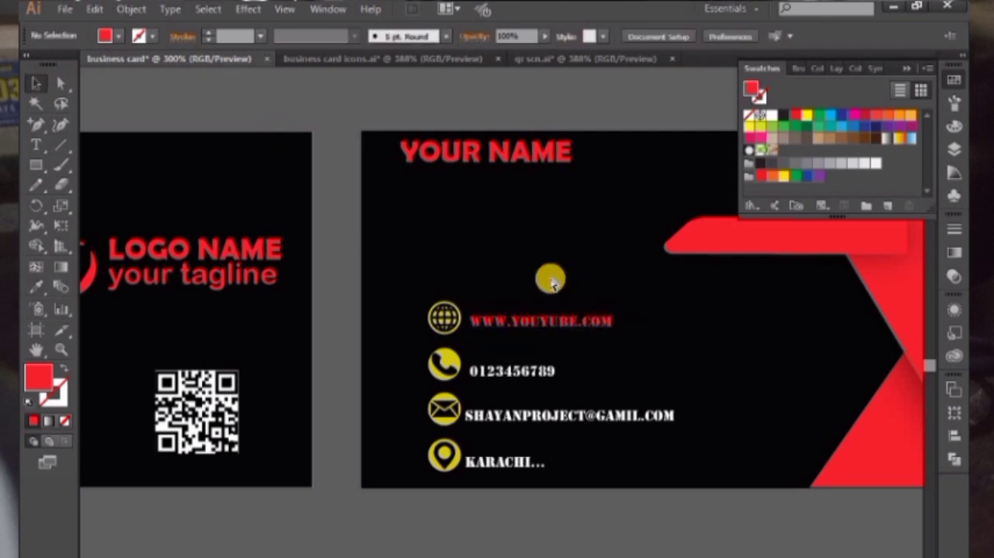
{"action": "key", "text": "ctrl+z"}
Add the text line "SHAYAN PROJECT GRAPHIC" below YOUR NAME on the back card
{"action": "left_click", "coordinate": [339, 112]}
{"action": "left_click_drag", "start_coordinate": [339, 113], "coordinate": [324, 128]}
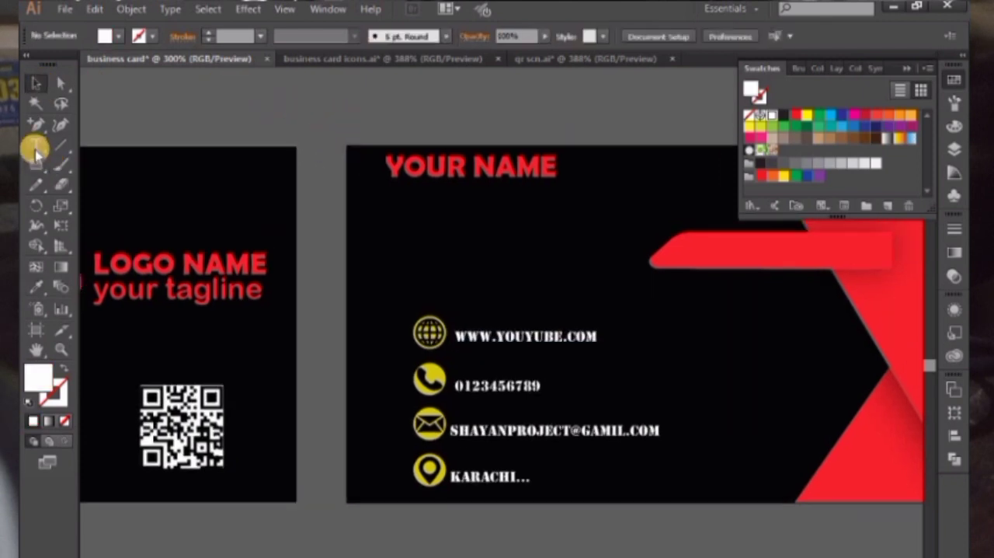
{"action": "left_click", "coordinate": [35, 149]}
{"action": "left_click", "coordinate": [424, 247]}
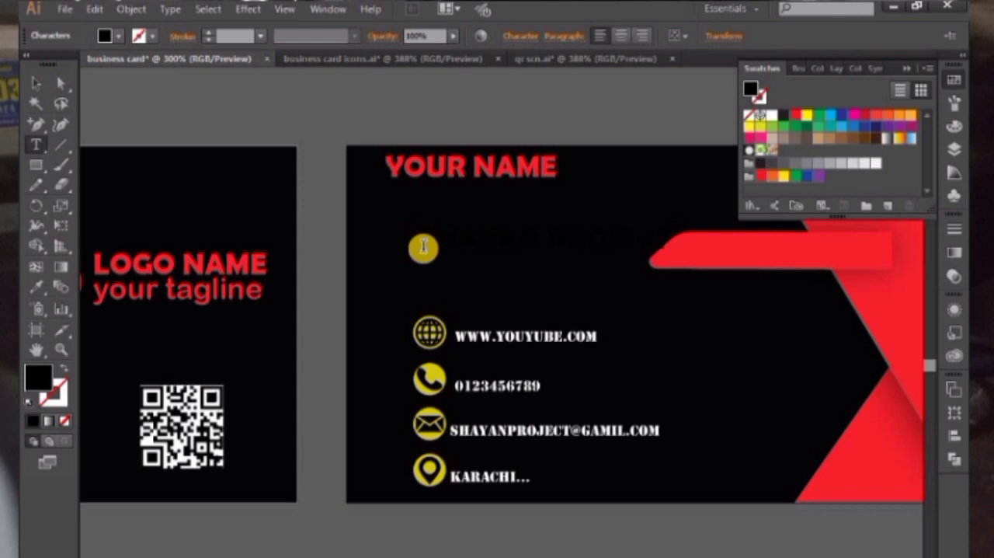
Give the new text line the triangle's red, turn off its all caps and set its font to Arial Rounded MT Bold
{"action": "left_click", "coordinate": [31, 83]}
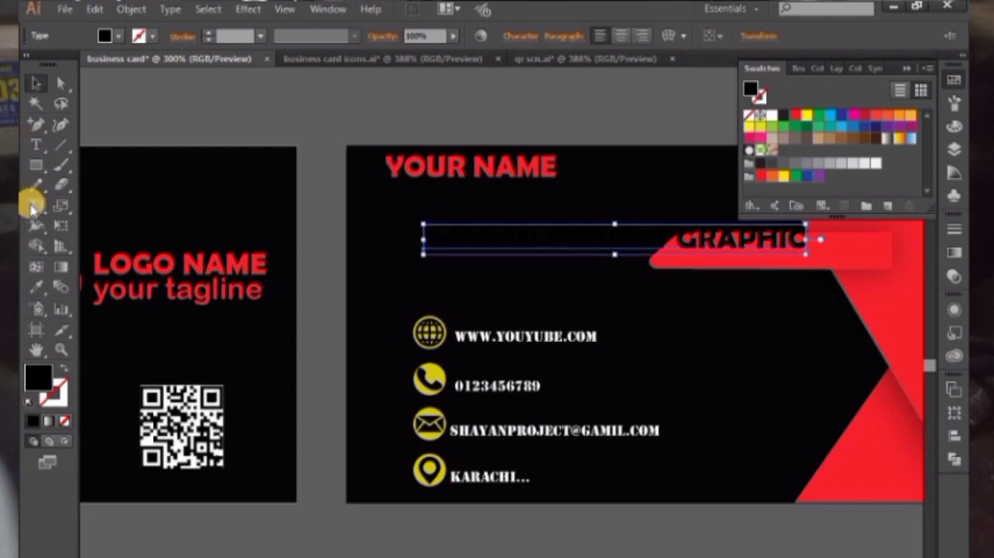
{"action": "left_click", "coordinate": [35, 286]}
{"action": "left_click", "coordinate": [870, 299]}
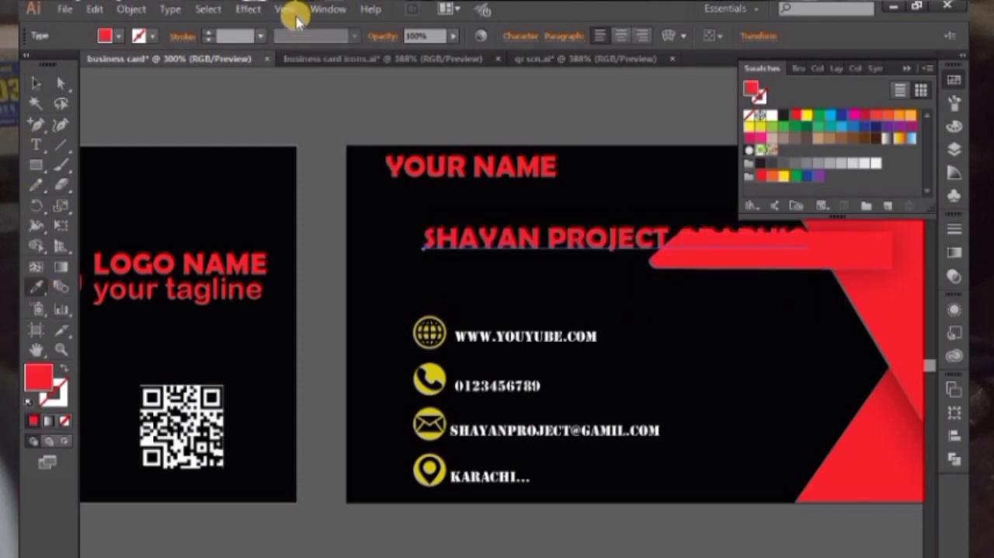
{"action": "left_click", "coordinate": [525, 35]}
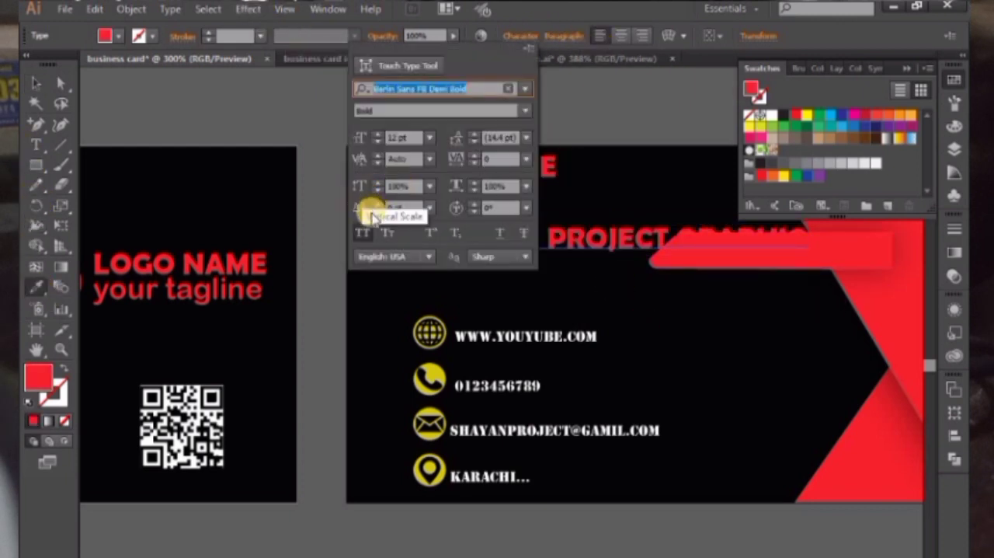
{"action": "left_click", "coordinate": [527, 89]}
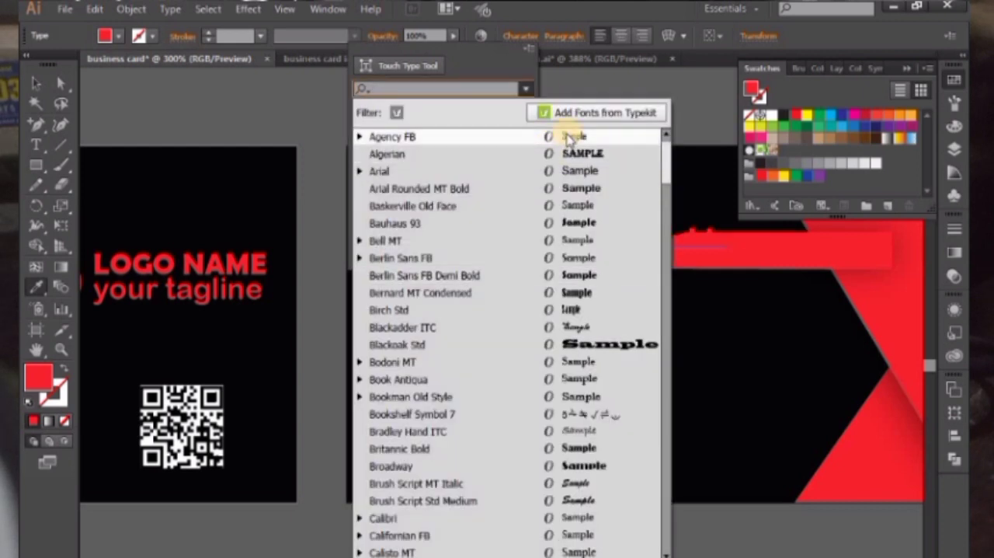
{"action": "left_click", "coordinate": [577, 189]}
Shrink the "shayan project graphic" line to small subtitle size and centre it directly beneath YOUR NAME
{"action": "left_click", "coordinate": [26, 92]}
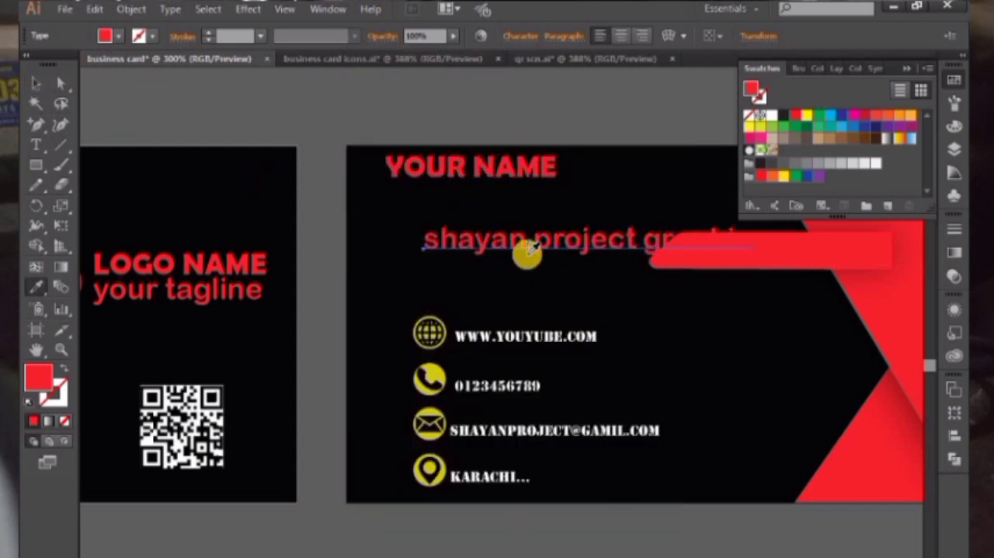
{"action": "key", "text": "v"}
{"action": "left_click_drag", "start_coordinate": [519, 237], "coordinate": [456, 204]}
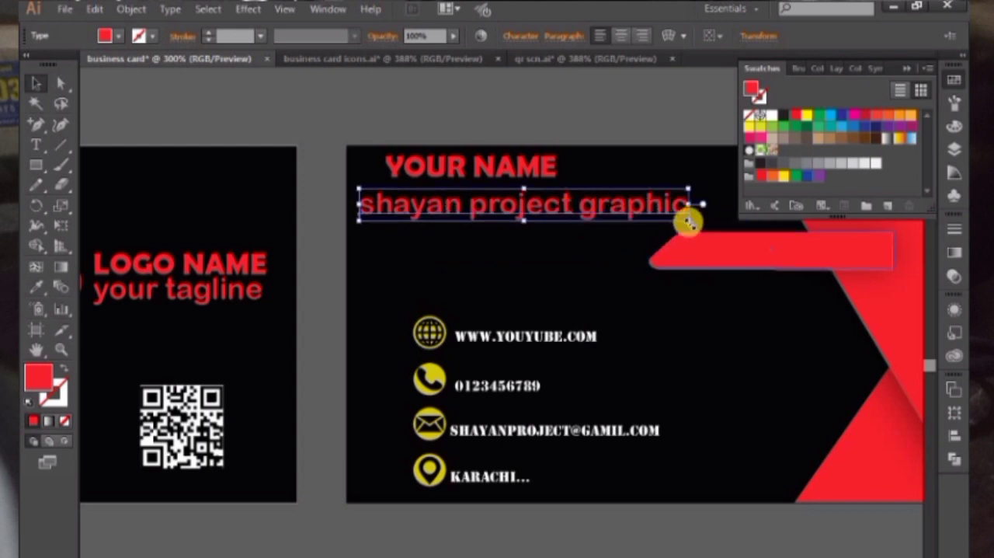
{"action": "mouse_move", "coordinate": [666, 219]}
{"action": "left_mouse_down"}
{"action": "mouse_move", "coordinate": [639, 216]}
{"action": "mouse_move", "coordinate": [652, 216]}
{"action": "left_mouse_up"}
{"action": "left_click_drag", "start_coordinate": [593, 205], "coordinate": [551, 191]}
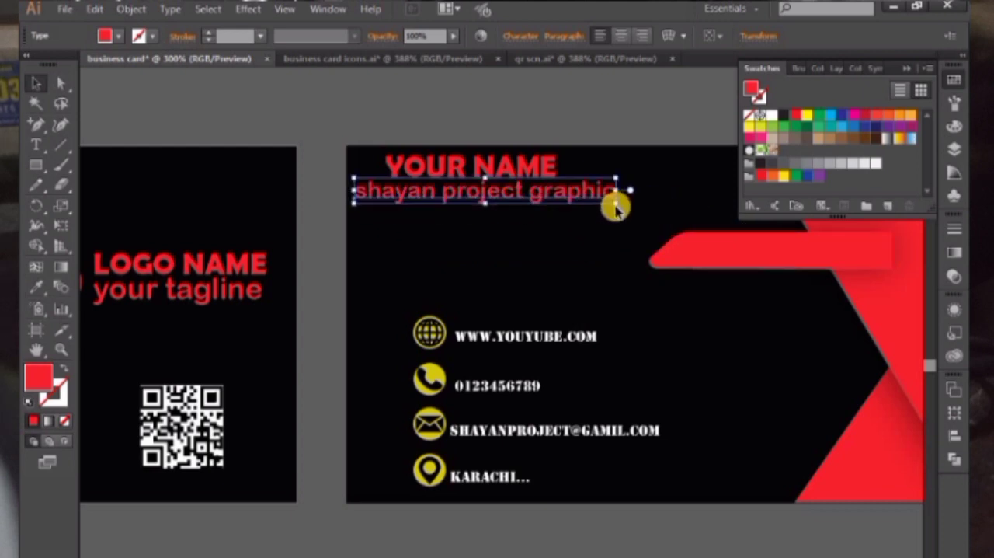
{"action": "left_click_drag", "start_coordinate": [615, 205], "coordinate": [544, 175]}
{"action": "left_click", "coordinate": [579, 119]}
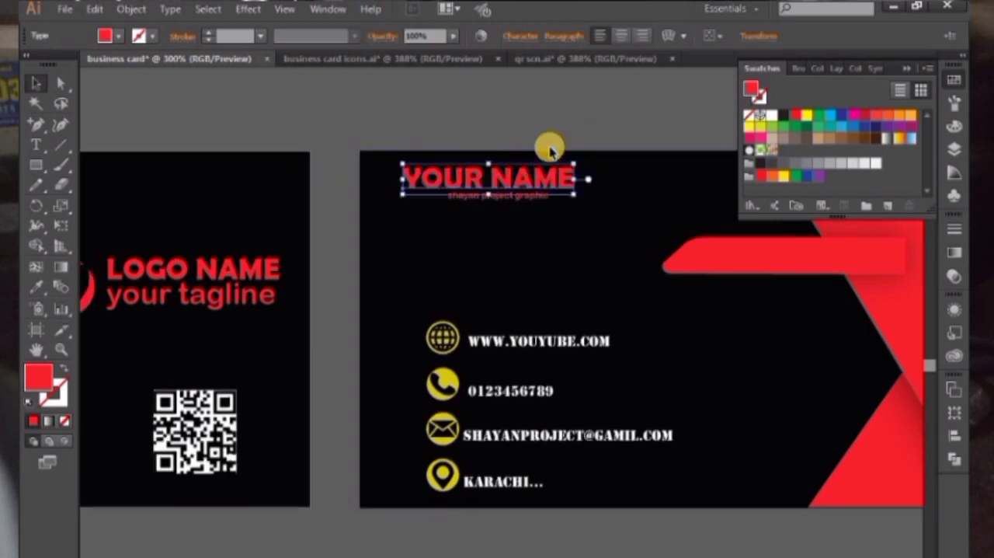
{"action": "left_click", "coordinate": [550, 151]}
Group the globe icon and website text on the front card's red bar
{"action": "left_click_drag", "start_coordinate": [737, 247], "coordinate": [619, 237]}
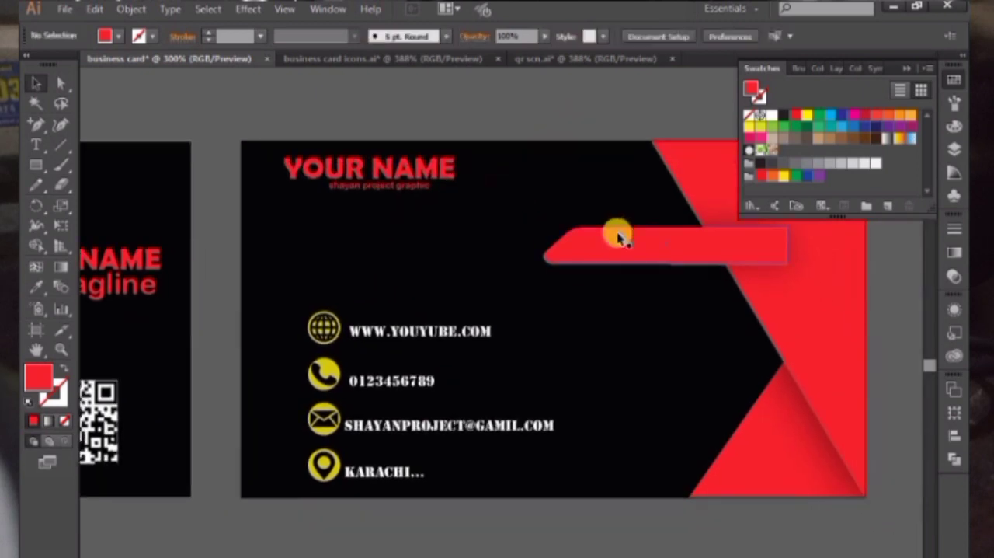
{"action": "left_click", "coordinate": [418, 330]}
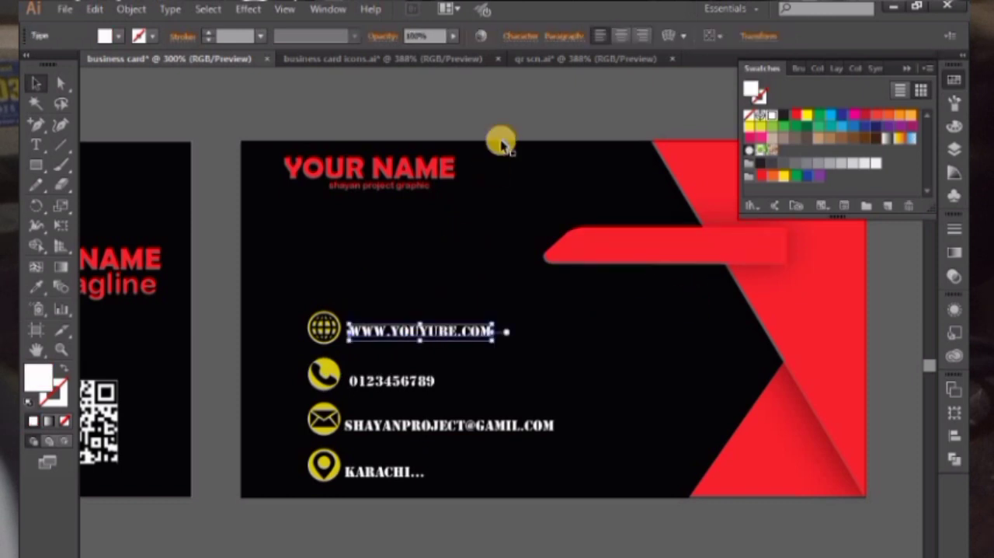
{"action": "left_click", "coordinate": [505, 104]}
{"action": "left_click_drag", "start_coordinate": [490, 186], "coordinate": [531, 190]}
{"action": "scroll", "coordinate": [531, 190], "scroll_direction": "left", "scroll_amount": 10}
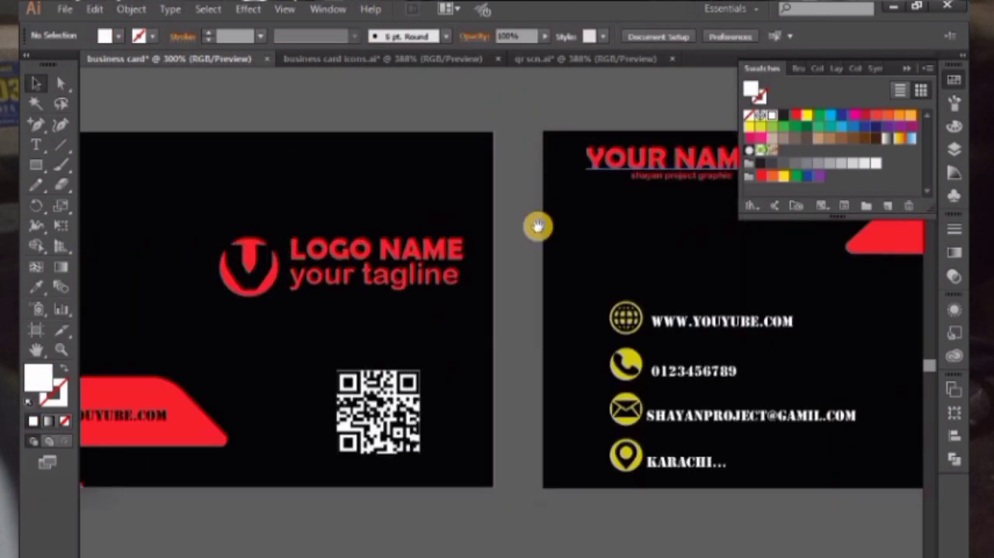
{"action": "left_click_drag", "start_coordinate": [283, 414], "coordinate": [245, 408]}
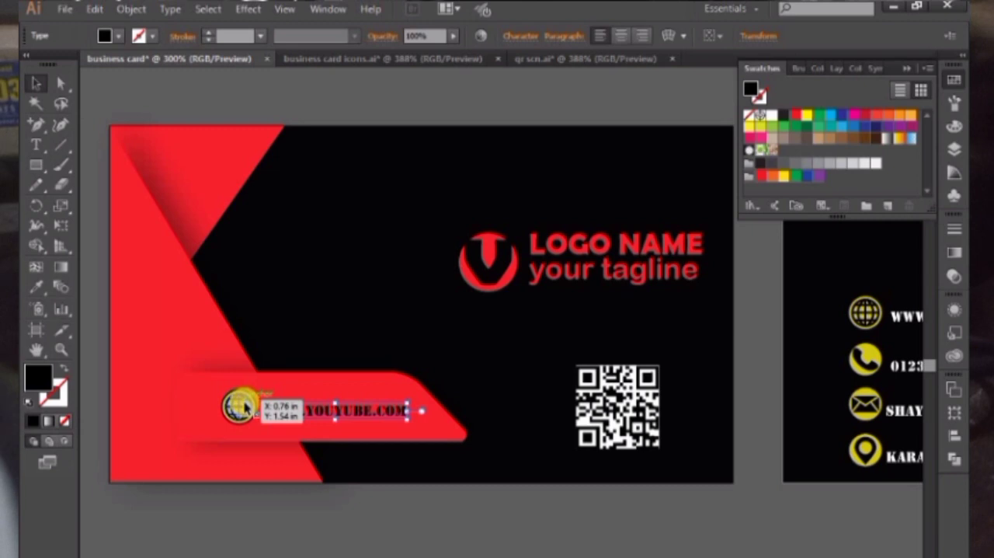
{"action": "left_click", "coordinate": [241, 406], "text": "shift"}
{"action": "right_click", "coordinate": [262, 411]}
{"action": "left_click", "coordinate": [288, 473]}
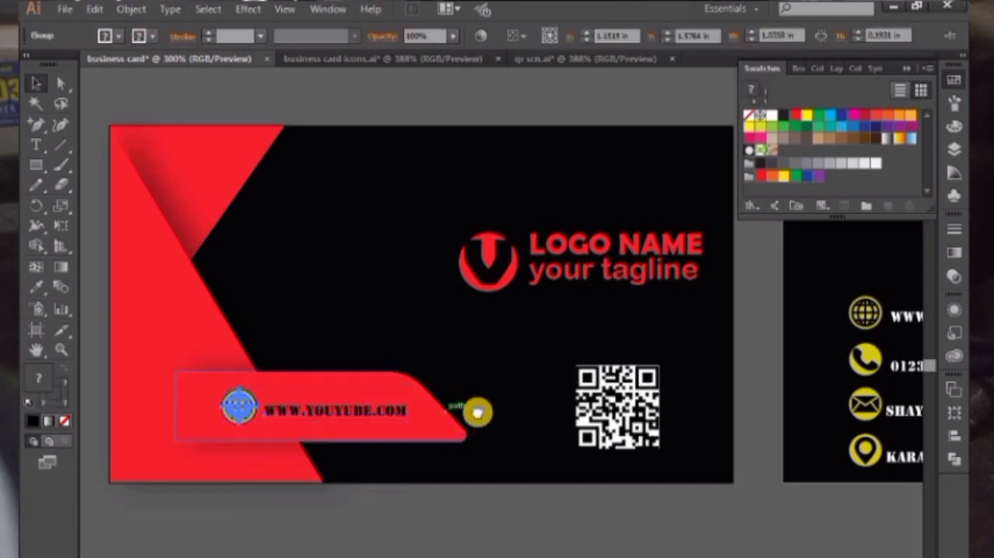
Place the globe and website group on the back card's red bar and bring it to the front
{"action": "left_click_drag", "start_coordinate": [478, 413], "coordinate": [208, 403]}
{"action": "left_click_drag", "start_coordinate": [130, 402], "coordinate": [735, 371]}
{"action": "left_click_drag", "start_coordinate": [746, 355], "coordinate": [508, 438]}
{"action": "left_click_drag", "start_coordinate": [368, 472], "coordinate": [639, 310]}
{"action": "right_click", "coordinate": [638, 310]}
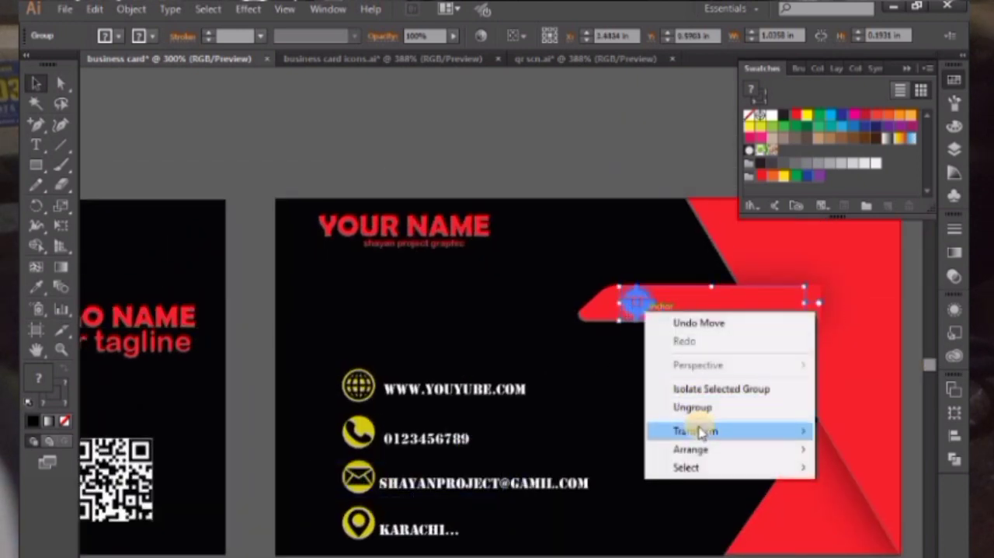
{"action": "mouse_move", "coordinate": [679, 449]}
{"action": "left_click", "coordinate": [616, 449]}
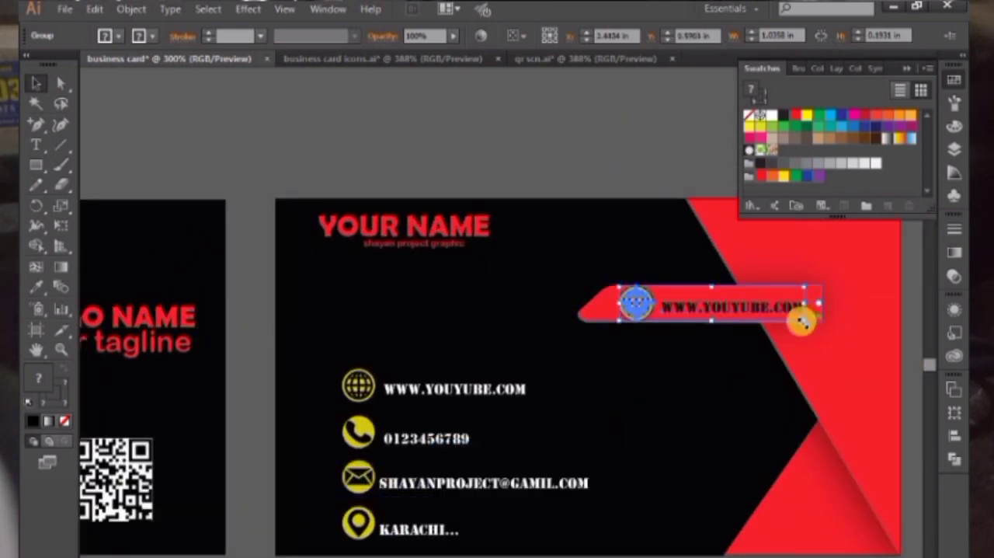
Scale the globe and website group down slightly on the back card's red bar
{"action": "left_click_drag", "start_coordinate": [803, 321], "coordinate": [780, 317]}
{"action": "left_click", "coordinate": [541, 158]}
Group the four contact icons with their text lines on the back card, leaving the black background out of the selection
{"action": "left_click_drag", "start_coordinate": [525, 271], "coordinate": [544, 262]}
{"action": "left_click_drag", "start_coordinate": [548, 300], "coordinate": [560, 293]}
{"action": "left_click_drag", "start_coordinate": [465, 394], "coordinate": [479, 385]}
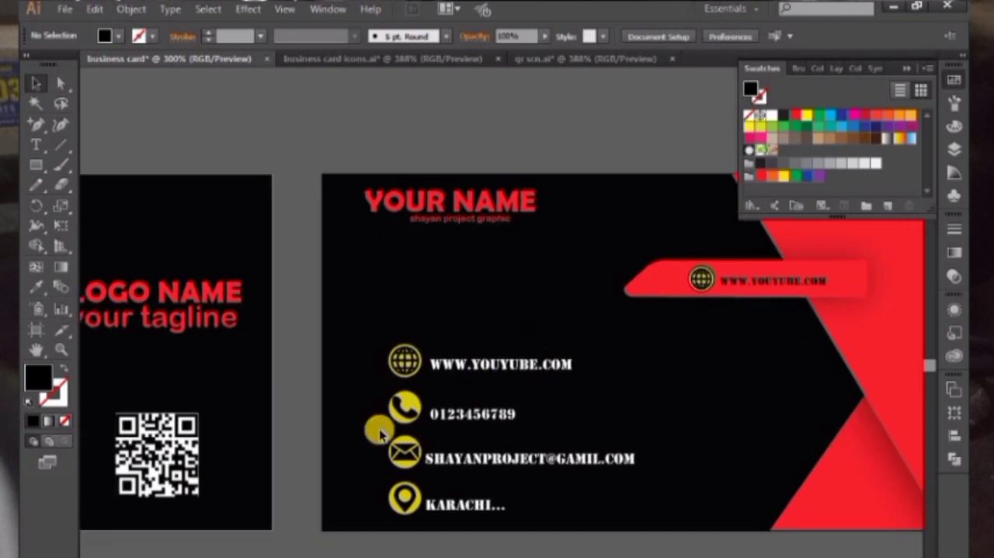
{"action": "left_click_drag", "start_coordinate": [547, 377], "coordinate": [568, 320]}
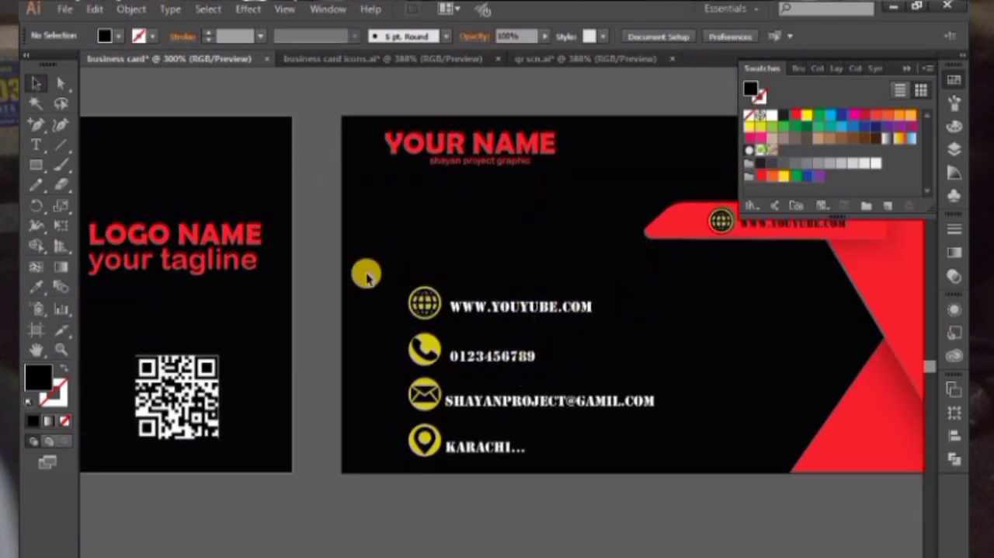
{"action": "left_click_drag", "start_coordinate": [368, 270], "coordinate": [568, 483]}
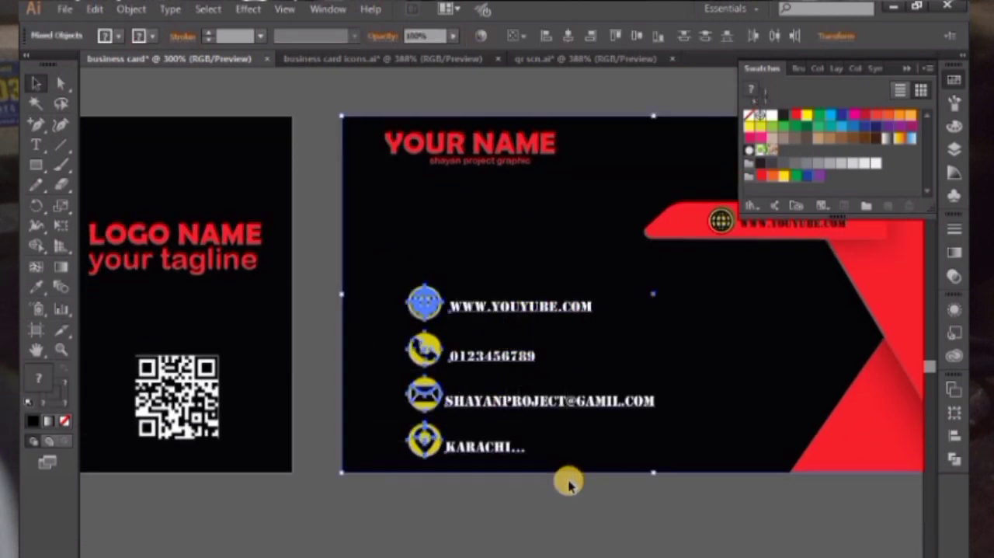
{"action": "left_click", "coordinate": [537, 419]}
{"action": "left_click", "coordinate": [462, 306]}
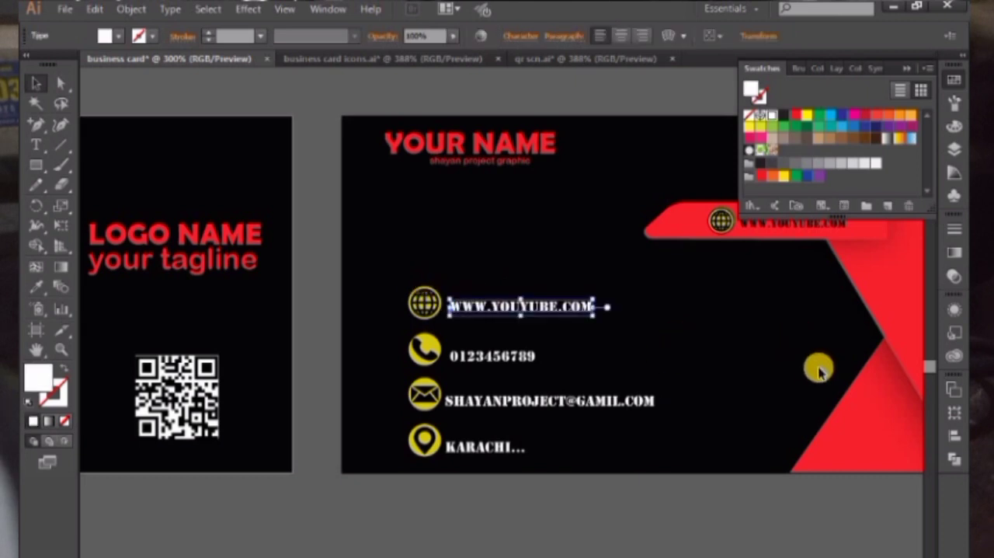
{"action": "left_click_drag", "start_coordinate": [323, 272], "coordinate": [577, 475]}
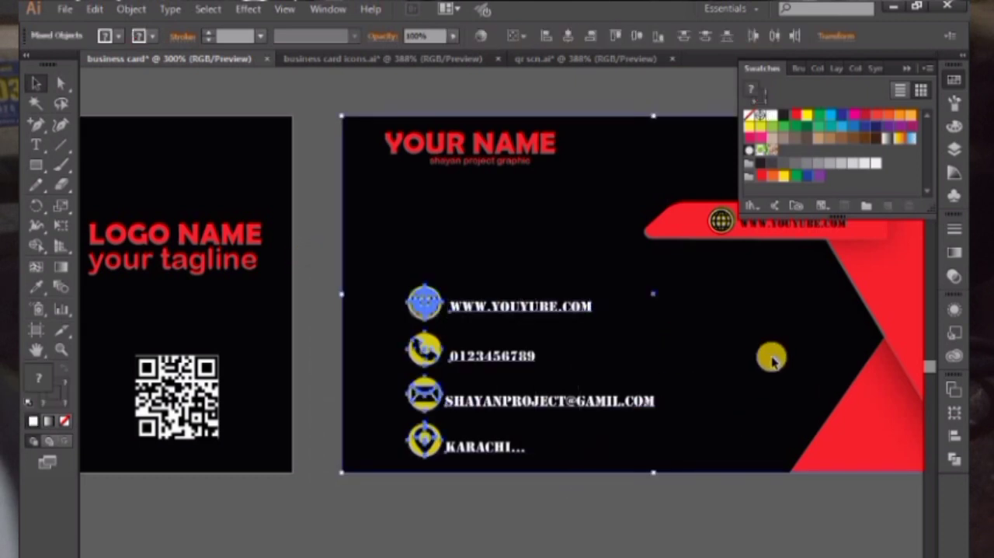
{"action": "left_click", "coordinate": [878, 309], "text": "shift"}
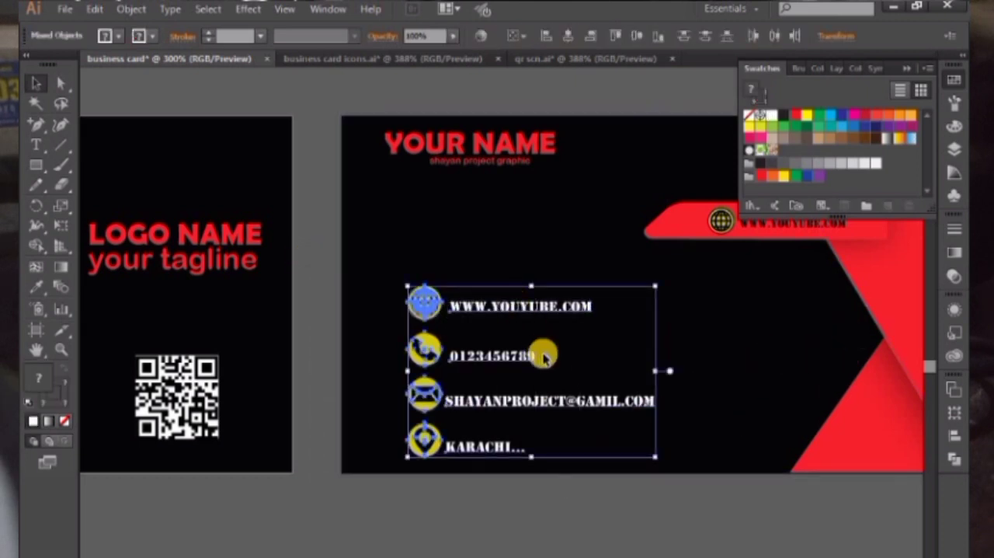
{"action": "right_click", "coordinate": [544, 356]}
{"action": "left_click", "coordinate": [541, 366]}
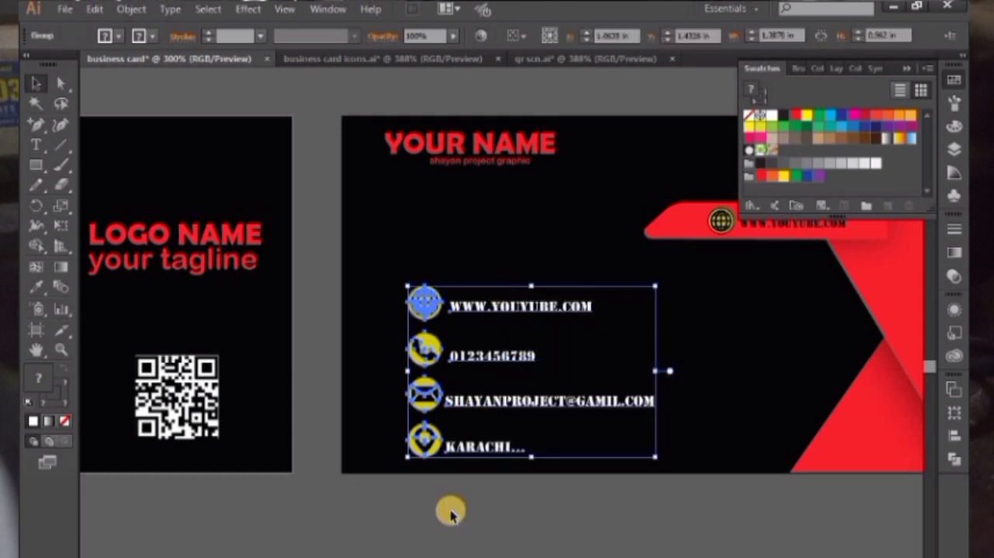
Move the contact details group slightly up and to the left on the back card
{"action": "left_click", "coordinate": [452, 514]}
{"action": "left_click", "coordinate": [471, 342]}
{"action": "left_click_drag", "start_coordinate": [484, 356], "coordinate": [472, 334]}
{"action": "left_click", "coordinate": [349, 466]}
Draw a tall rectangle over the four contact icons and apply the adjacent red shape's style to it with the Eyedropper
{"action": "left_click", "coordinate": [34, 169]}
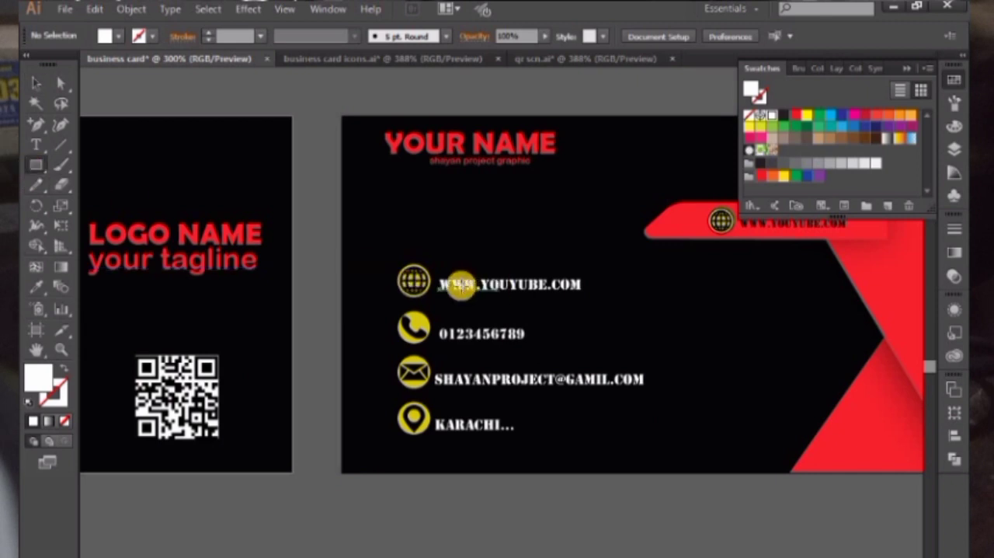
{"action": "left_click_drag", "start_coordinate": [386, 254], "coordinate": [432, 444]}
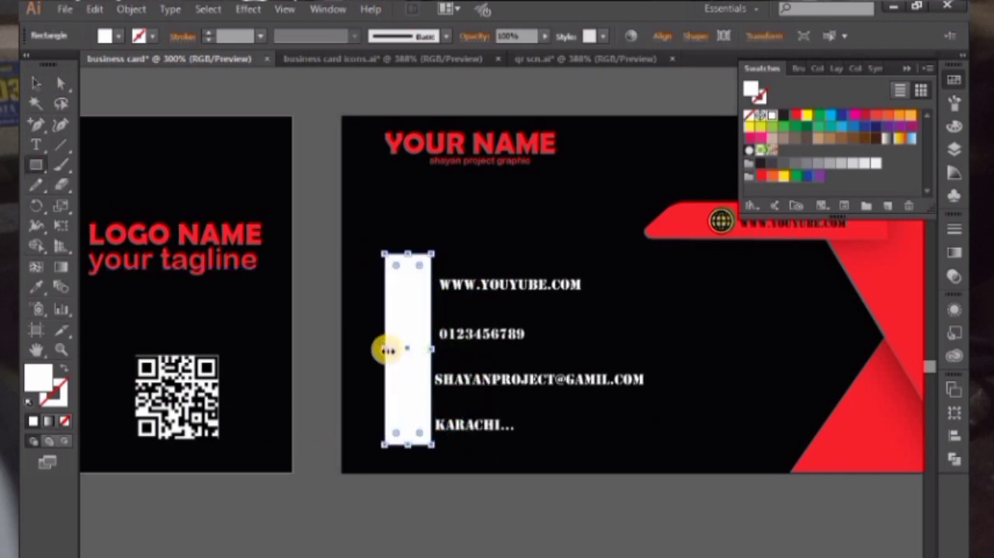
{"action": "left_click", "coordinate": [35, 83]}
{"action": "left_click", "coordinate": [39, 286]}
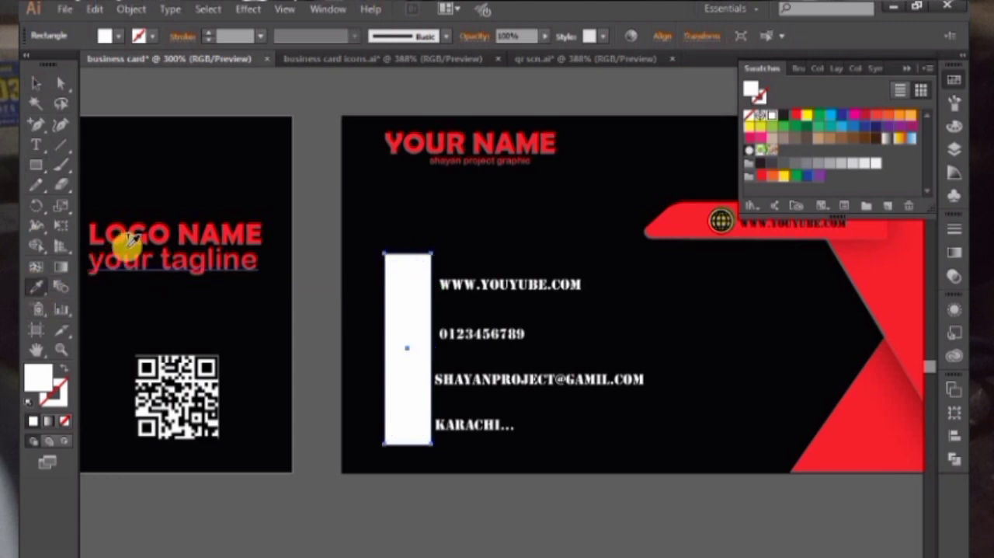
{"action": "left_click", "coordinate": [887, 356]}
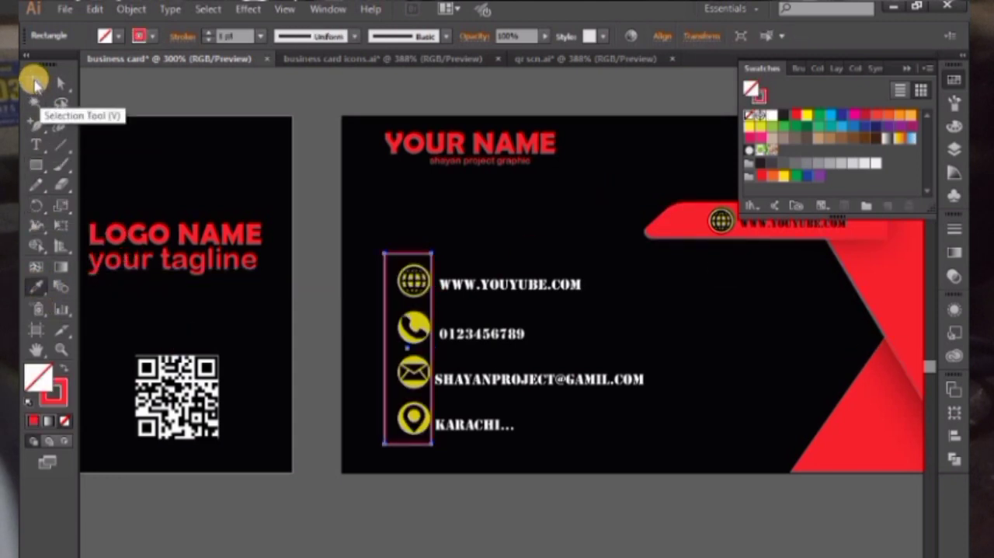
Narrow the red outlined rectangle to the icons' width and raise its top-right corner to slant the upper edge
{"action": "left_click", "coordinate": [35, 83]}
{"action": "left_click_drag", "start_coordinate": [383, 350], "coordinate": [396, 357]}
{"action": "left_click", "coordinate": [61, 84]}
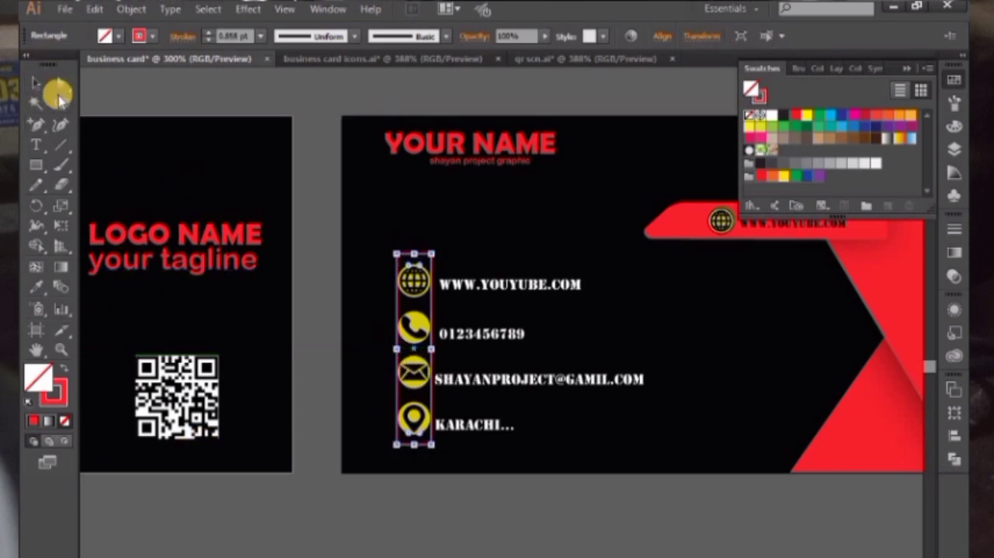
{"action": "scroll", "coordinate": [512, 335], "scroll_direction": "up", "scroll_amount": 3}
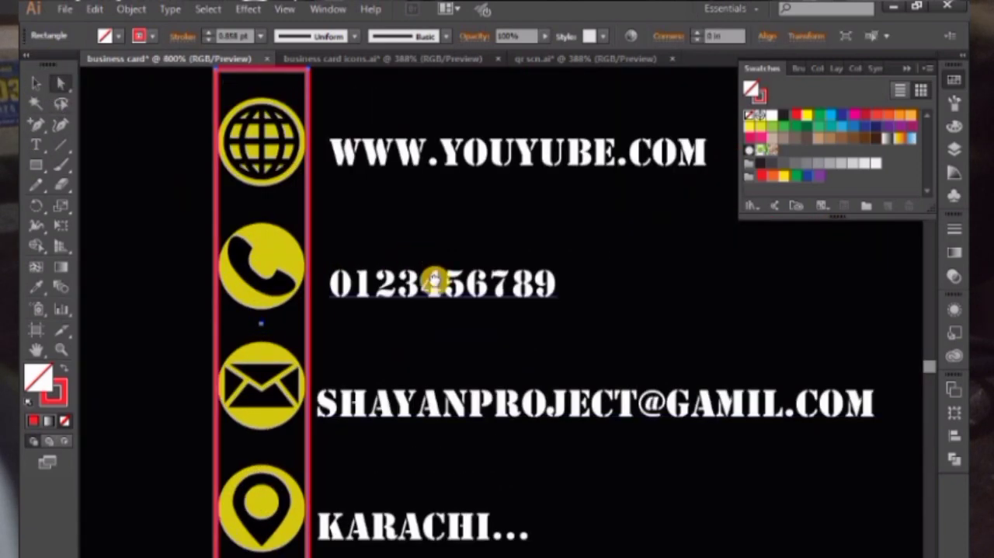
{"action": "left_click", "coordinate": [407, 200]}
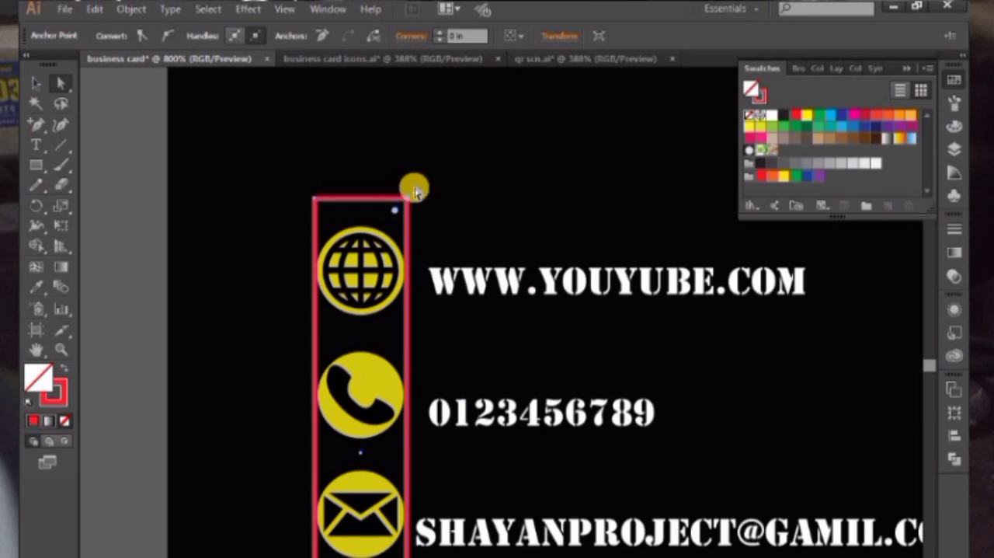
{"action": "key", "text": "Up"}
{"action": "key", "text": "Up"}
{"action": "key", "text": "Up"}
{"action": "key", "text": "Up"}
{"action": "key", "text": "Up"}
{"action": "key", "text": "Up"}
Lower the outlined rectangle's bottom-left corner to slant its lower edge
{"action": "left_click_drag", "start_coordinate": [394, 490], "coordinate": [419, 296]}
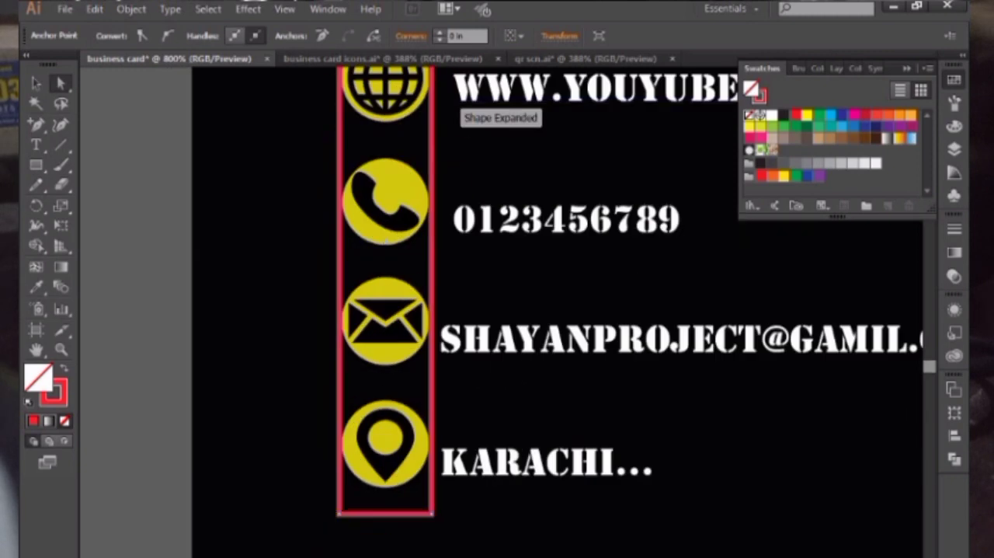
{"action": "left_click", "coordinate": [340, 515]}
{"action": "key", "text": "Down"}
{"action": "key", "text": "Down"}
{"action": "key", "text": "Down"}
{"action": "key", "text": "Down"}
{"action": "key", "text": "Down"}
{"action": "key", "text": "Down"}
{"action": "key", "text": "Down"}
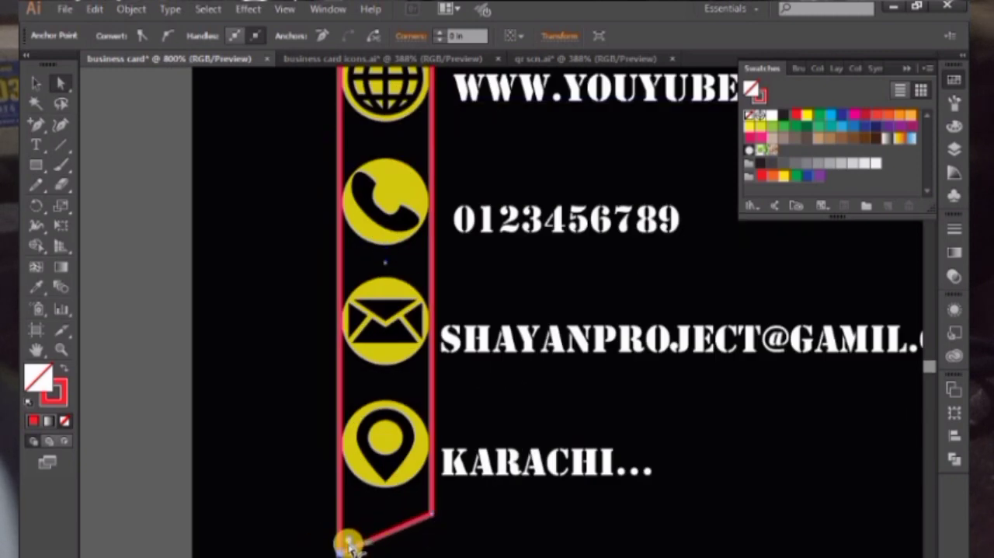
Round the corners of the slanted outline around the contact icons by about 0.05 in
{"action": "left_click", "coordinate": [430, 515], "text": "shift"}
{"action": "left_click", "coordinate": [431, 518]}
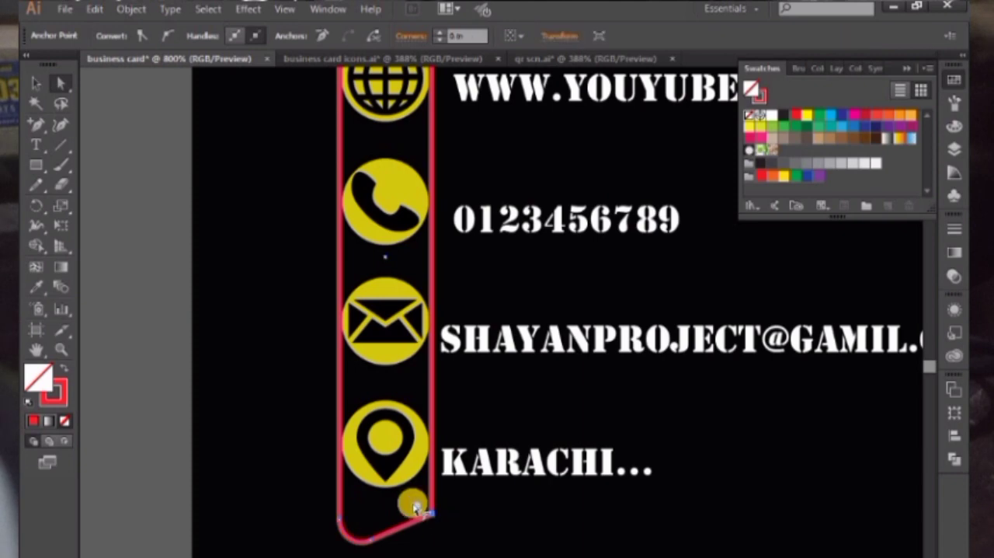
{"action": "left_click_drag", "start_coordinate": [414, 504], "coordinate": [405, 502]}
{"action": "left_click_drag", "start_coordinate": [386, 124], "coordinate": [421, 420]}
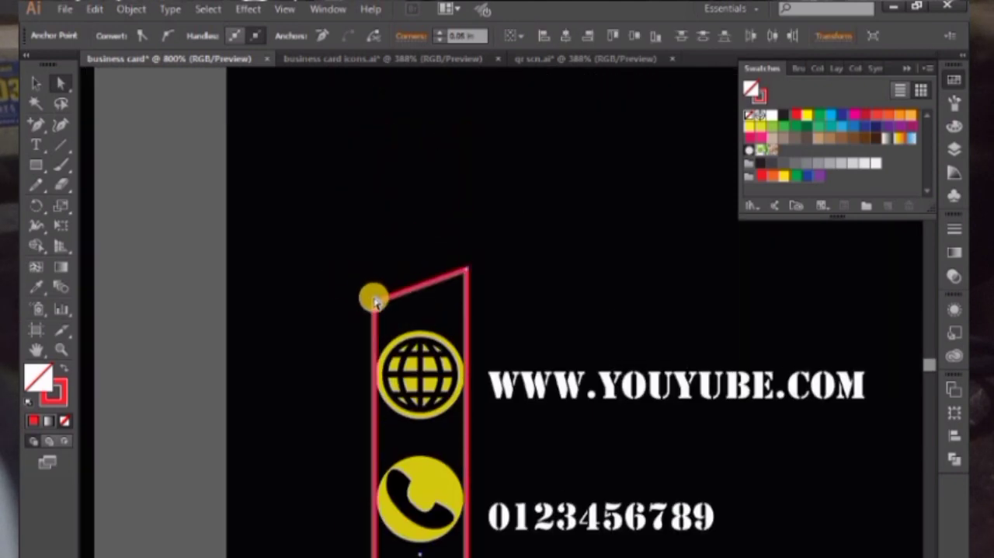
{"action": "left_click", "coordinate": [372, 307]}
{"action": "left_click_drag", "start_coordinate": [377, 304], "coordinate": [479, 284]}
{"action": "left_click", "coordinate": [467, 270]}
Swap the slanted shape's fill and stroke to make it solid red without an outline
{"action": "key", "text": "ctrl+minus"}
{"action": "key", "text": "ctrl+minus"}
{"action": "key", "text": "ctrl+minus"}
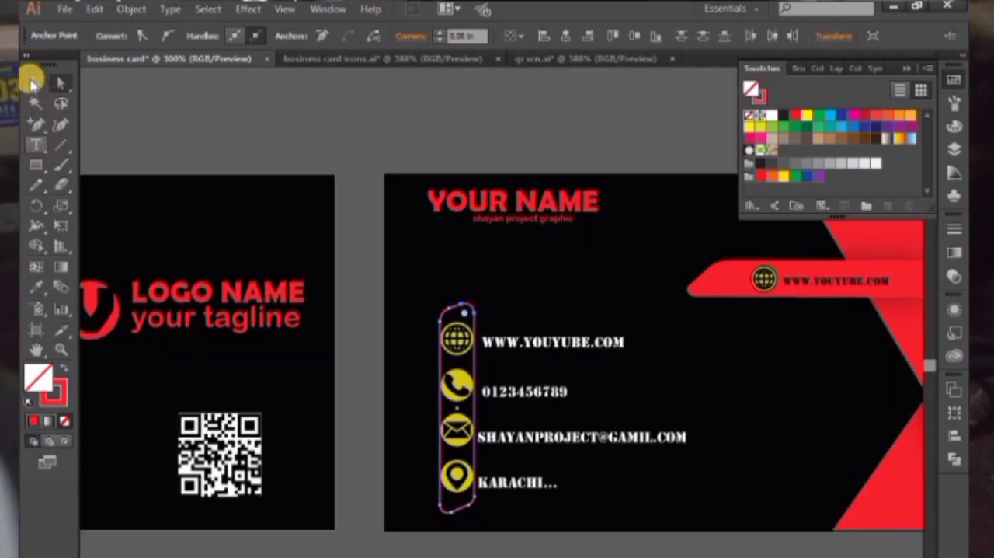
{"action": "left_click", "coordinate": [33, 82]}
{"action": "key", "text": "shift+x"}
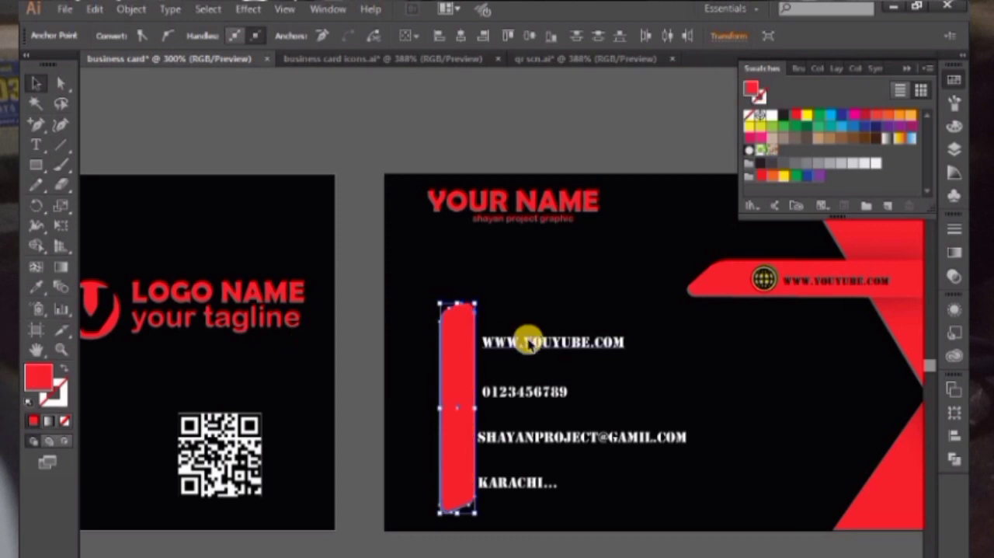
Bring the contact details group in front of the red strip
{"action": "left_click", "coordinate": [529, 341]}
{"action": "right_click", "coordinate": [542, 345]}
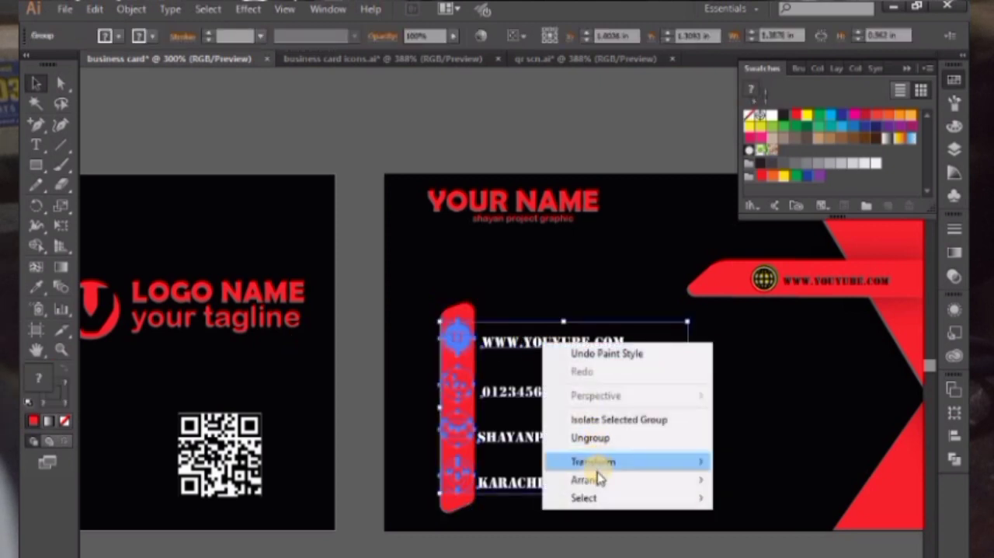
{"action": "mouse_move", "coordinate": [591, 479]}
{"action": "left_click", "coordinate": [790, 488]}
{"action": "left_click", "coordinate": [626, 215]}
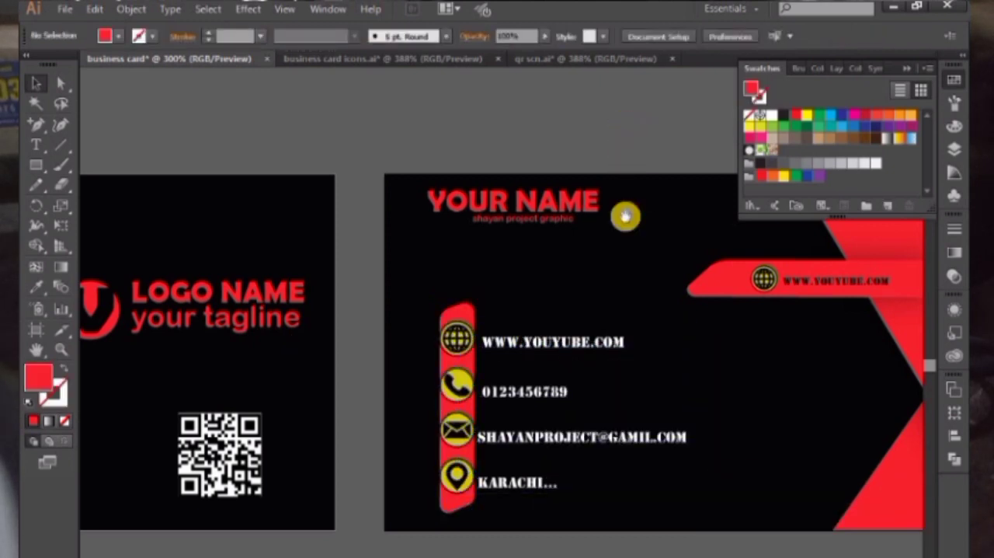
Widen the red strip slightly on both sides of the contact icons
{"action": "scroll", "coordinate": [610, 222], "scroll_direction": "down", "scroll_amount": 1}
{"action": "key", "text": "ctrl+minus"}
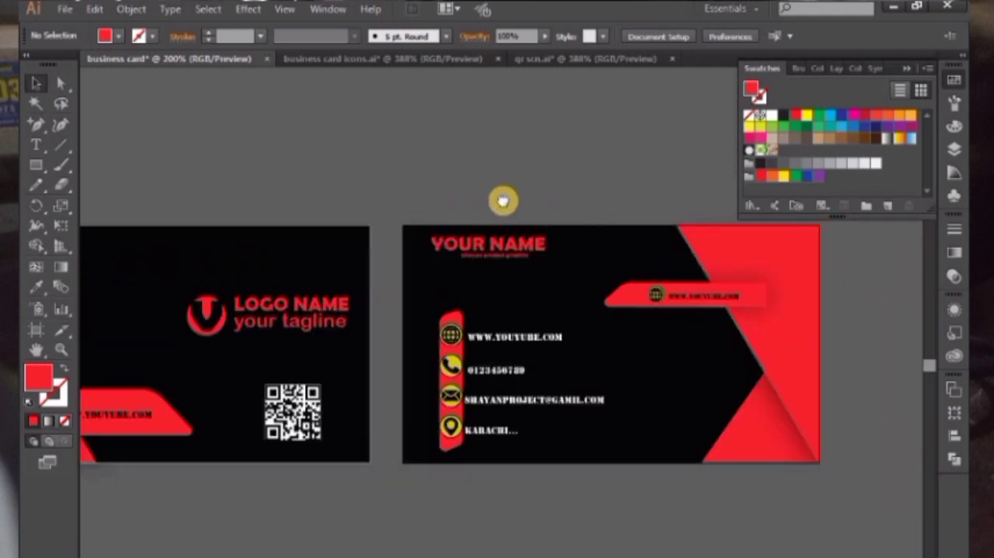
{"action": "left_click_drag", "start_coordinate": [503, 201], "coordinate": [540, 202]}
{"action": "key", "text": "ctrl+plus"}
{"action": "key", "text": "ctrl+plus"}
{"action": "left_click_drag", "start_coordinate": [504, 335], "coordinate": [531, 344]}
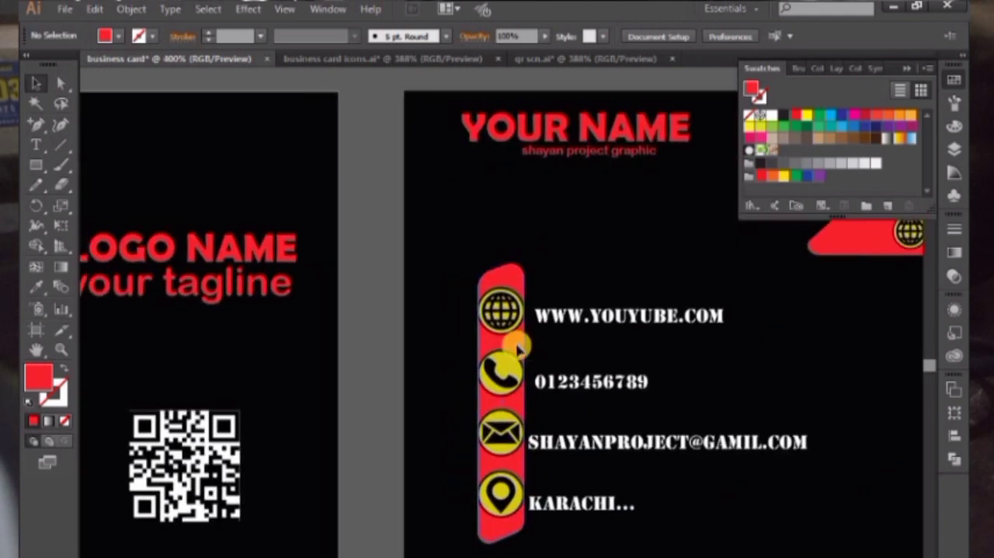
{"action": "left_click", "coordinate": [519, 350]}
{"action": "left_click_drag", "start_coordinate": [527, 403], "coordinate": [533, 404]}
{"action": "left_click", "coordinate": [512, 555]}
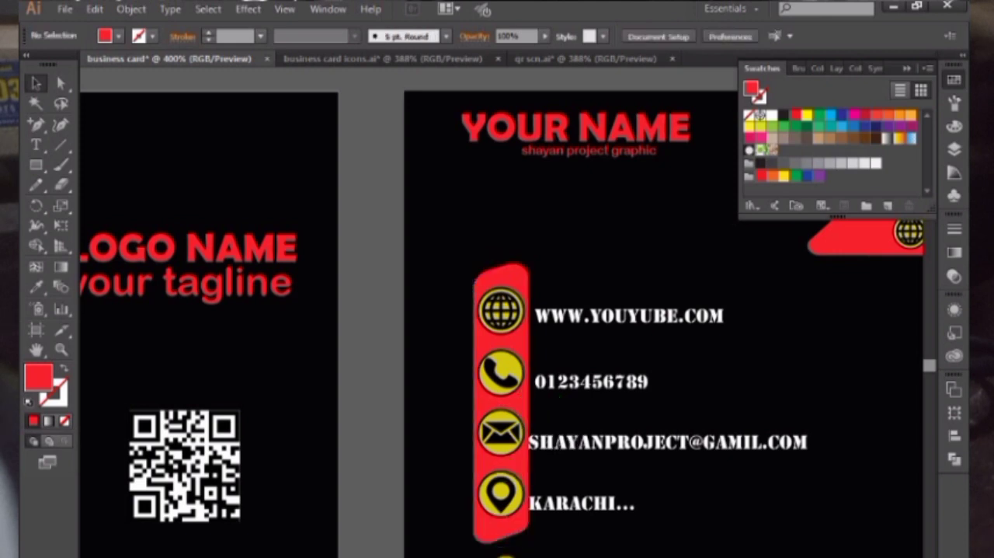
{"action": "key", "text": "ctrl+minus"}
{"action": "key", "text": "ctrl+minus"}
{"action": "left_click_drag", "start_coordinate": [477, 542], "coordinate": [606, 555]}
{"action": "key", "text": "ctrl+minus"}
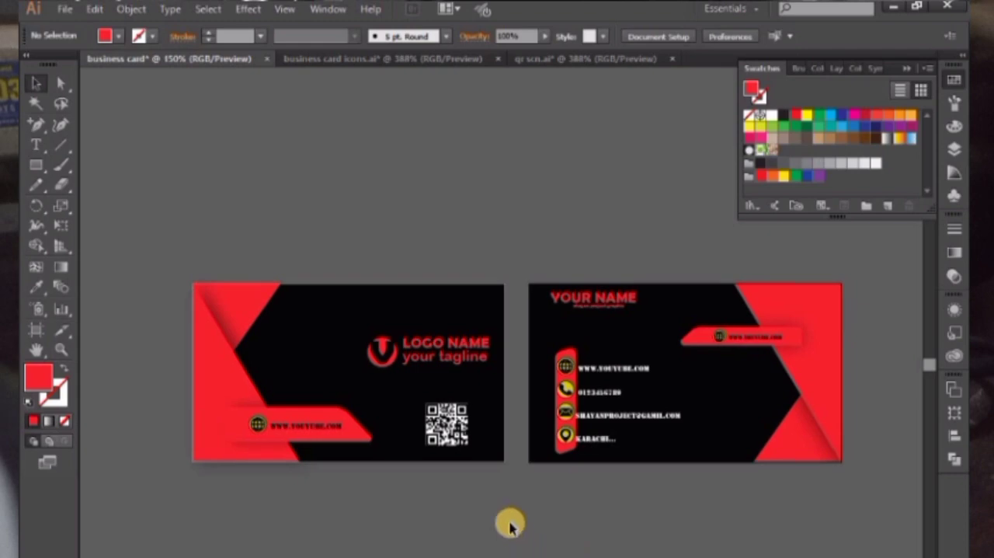